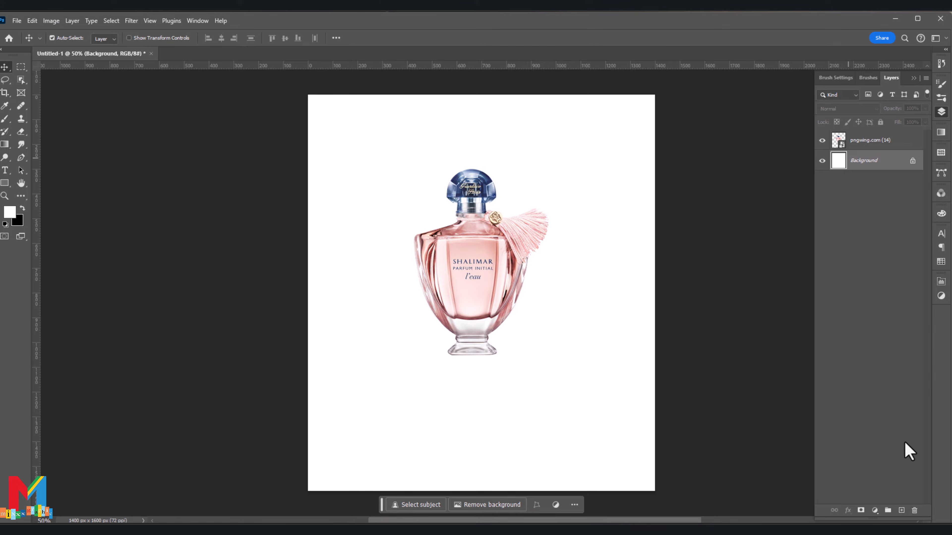
Step: Add a solid colour fill layer above the background in dusty pink #cd9388
click(874, 510)
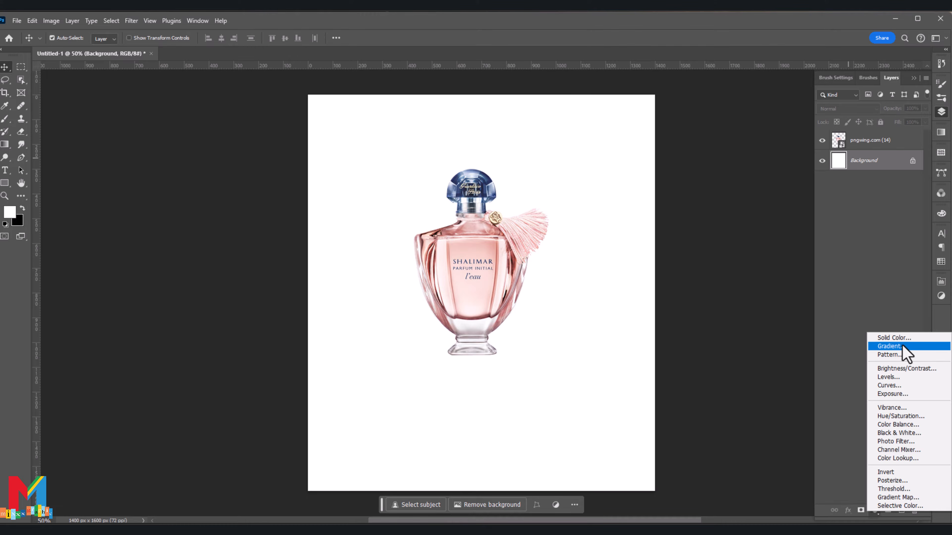
click(902, 343)
click(468, 272)
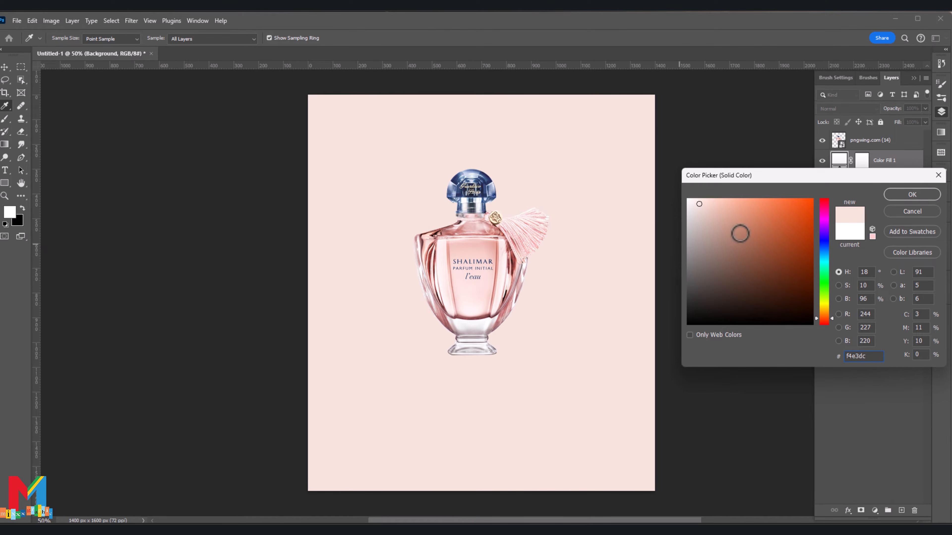
click(494, 252)
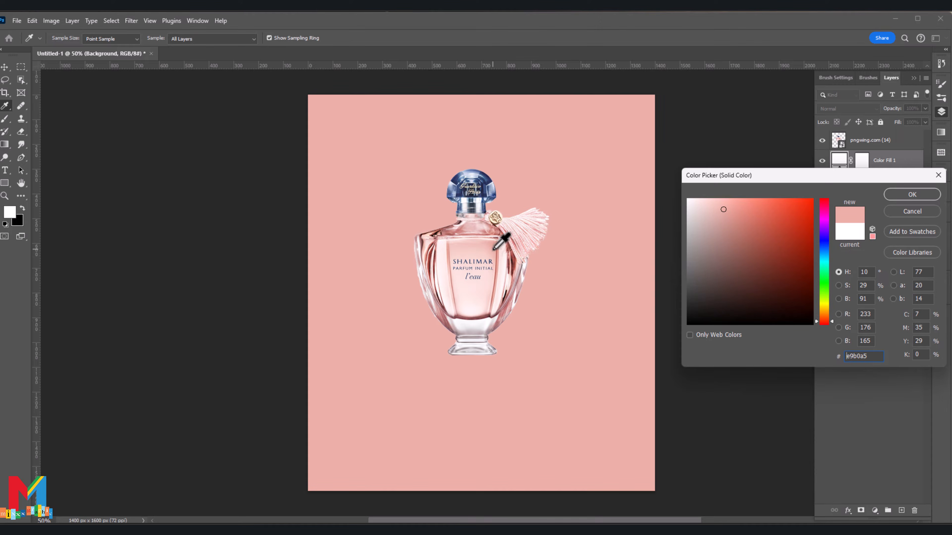
click(726, 224)
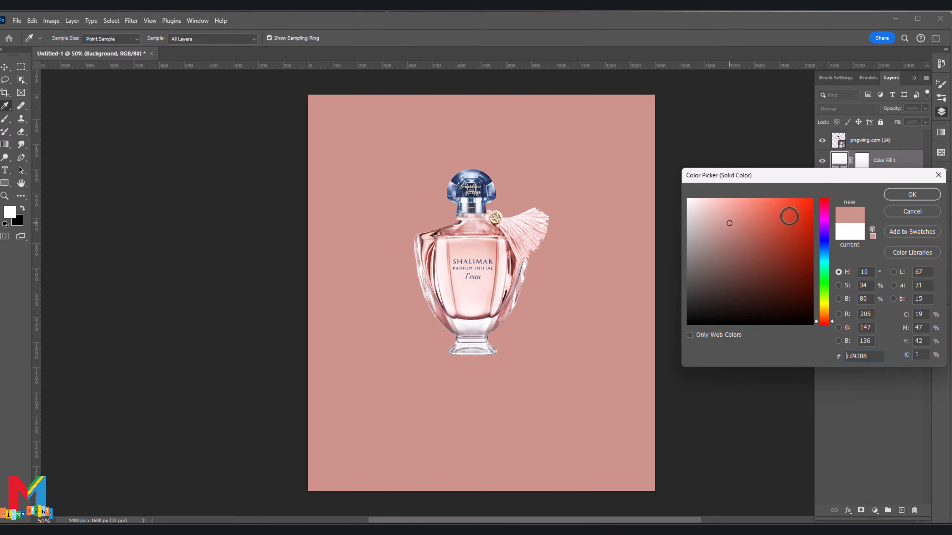
click(901, 196)
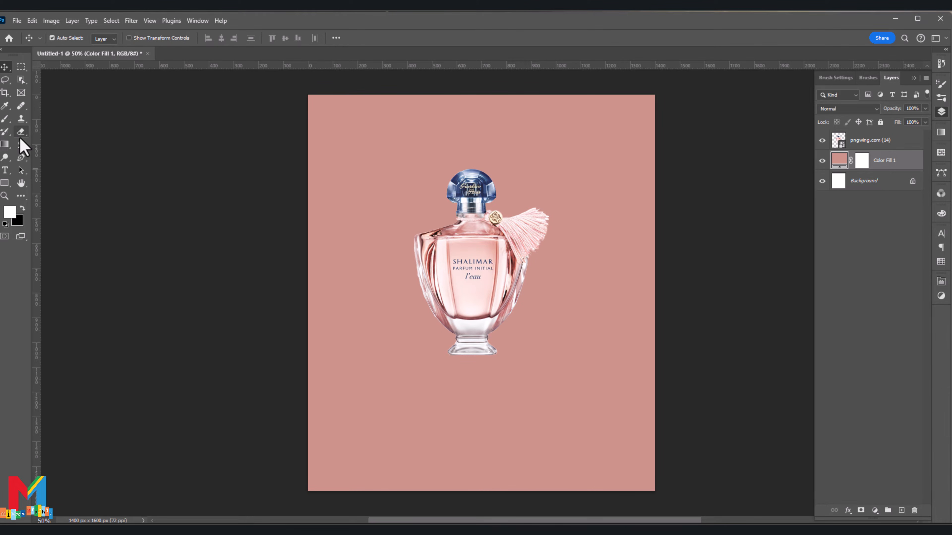
Step: Add a new empty layer above the solid colour fill
click(21, 157)
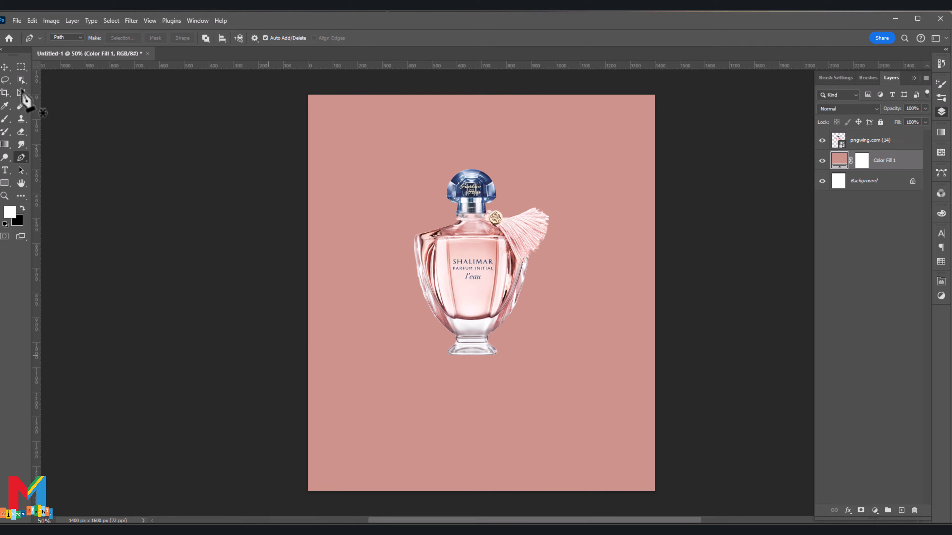
click(5, 67)
scroll(481, 292, down, 3)
click(901, 510)
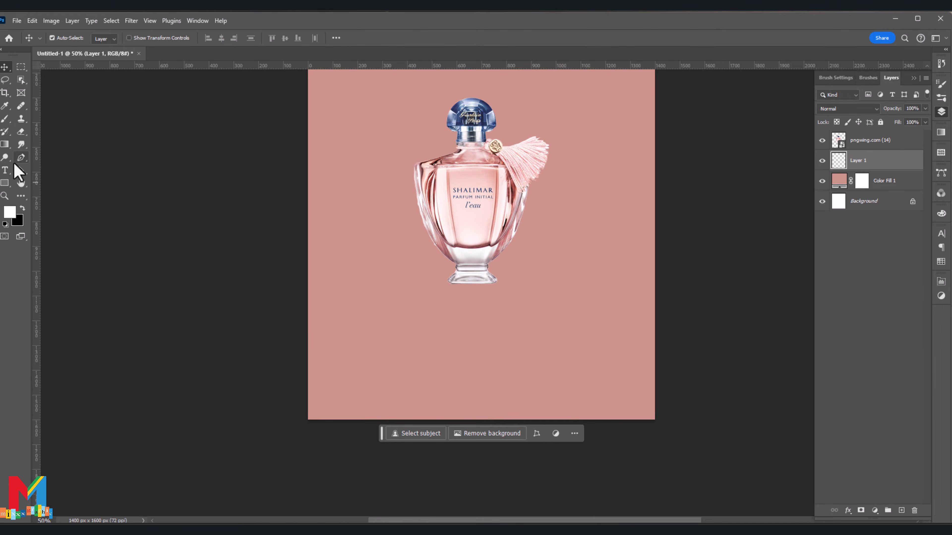
Step: Draw a closed Pen path for the floor, peaking behind the bottle's base and extending past the canvas sides and lower edge
click(21, 158)
click(273, 328)
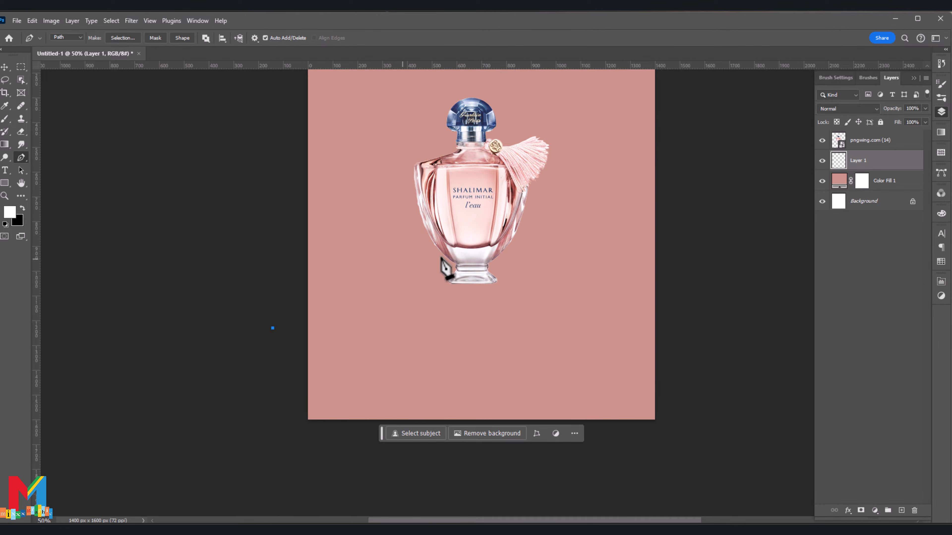
scroll(442, 266, down, 1)
click(455, 247)
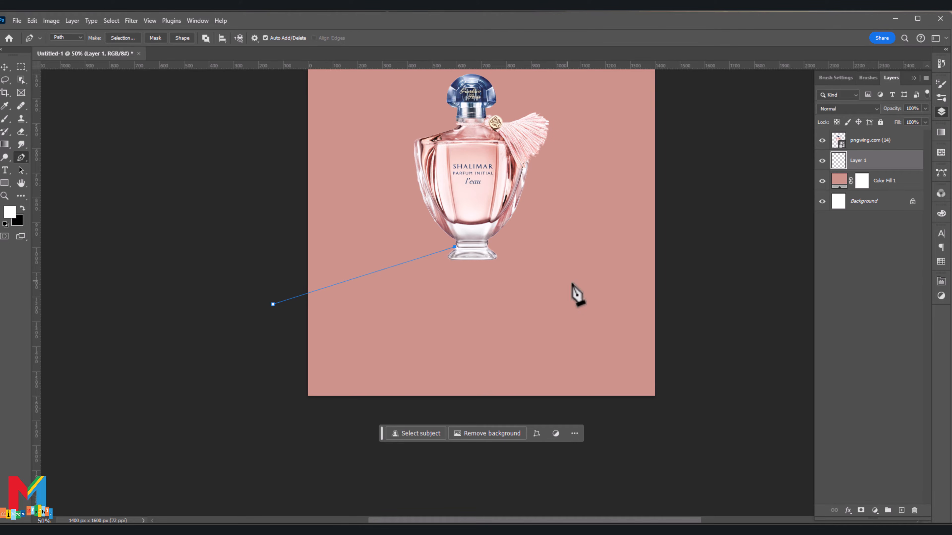
click(668, 299)
scroll(678, 323, down, 2)
click(675, 381)
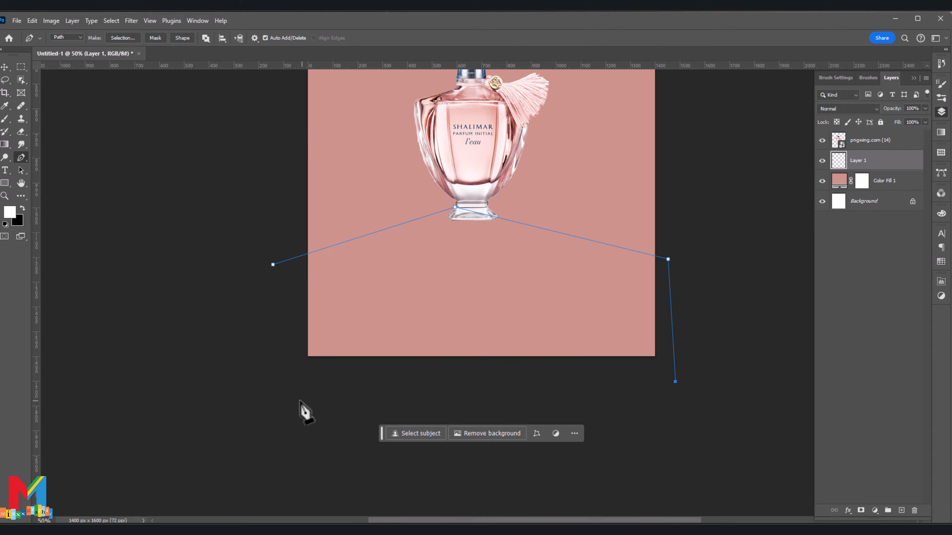
click(265, 400)
click(272, 265)
Step: Convert the floor path into a new anti-aliased selection with a feather radius of 0 pixels
right_click(313, 252)
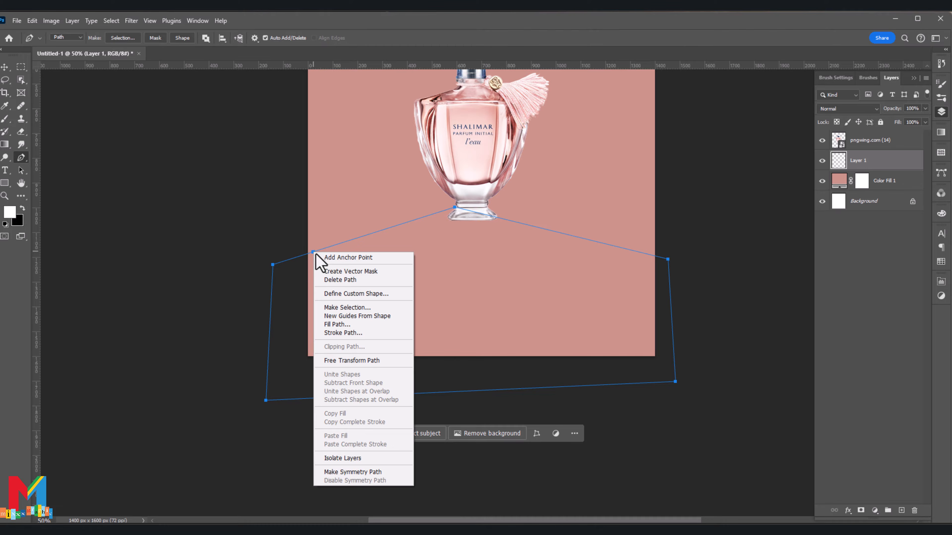
click(364, 308)
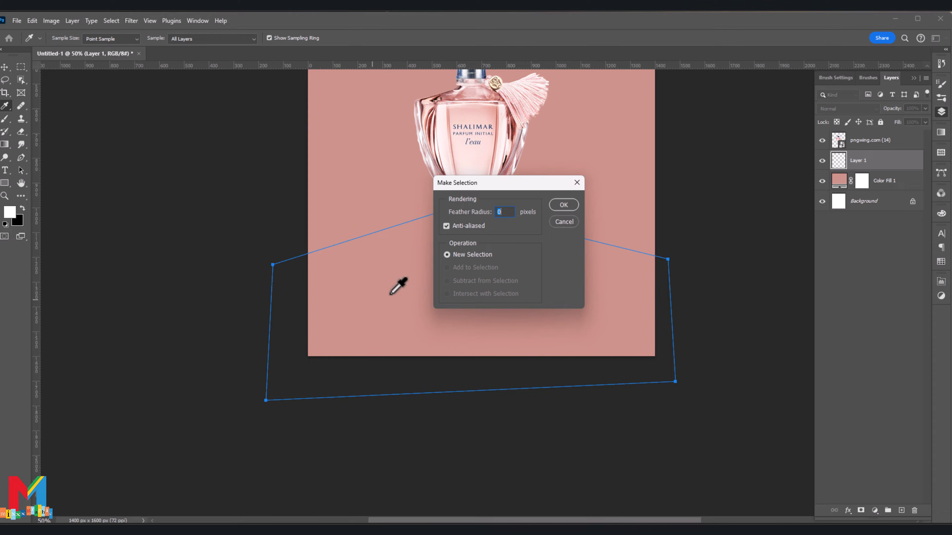
click(556, 209)
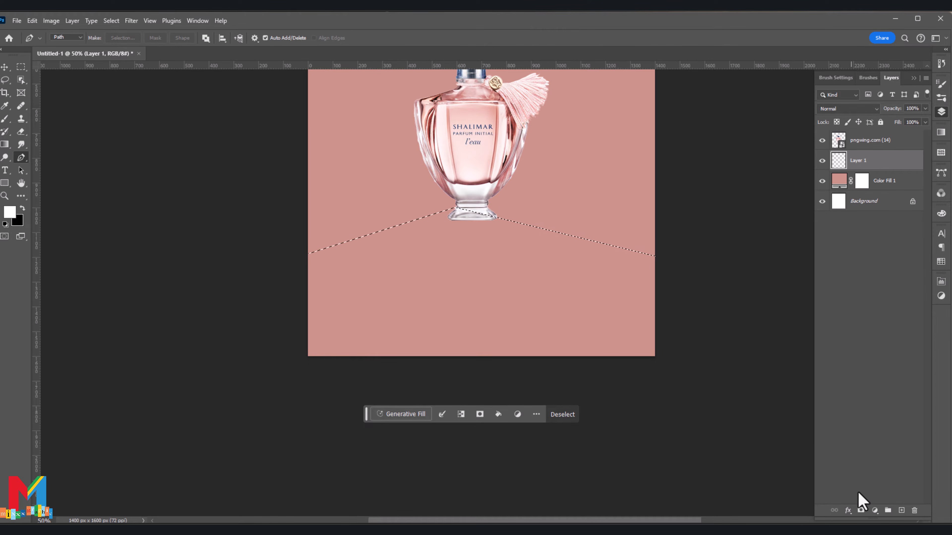
Step: Fill the floor selection with a solid colour fill layer in lighter pink #eeada1
click(875, 511)
click(898, 342)
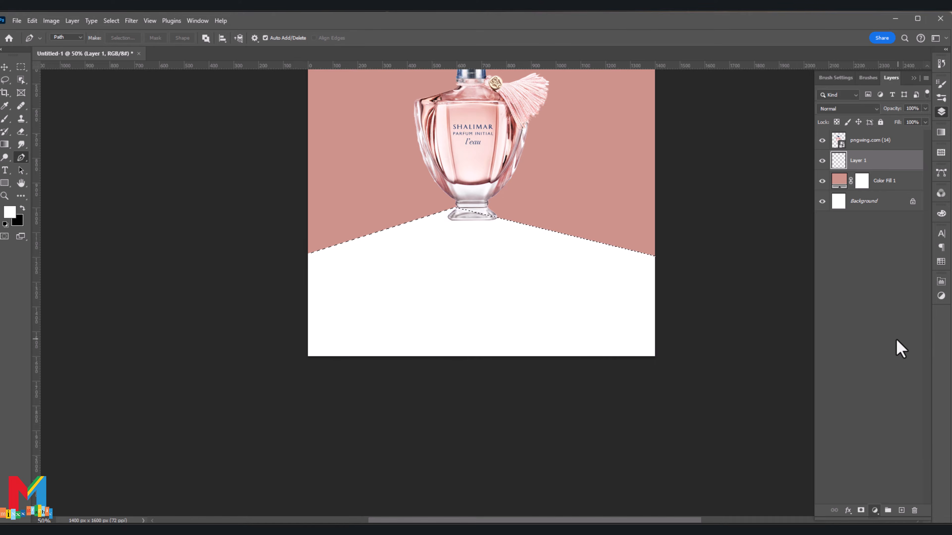
click(628, 191)
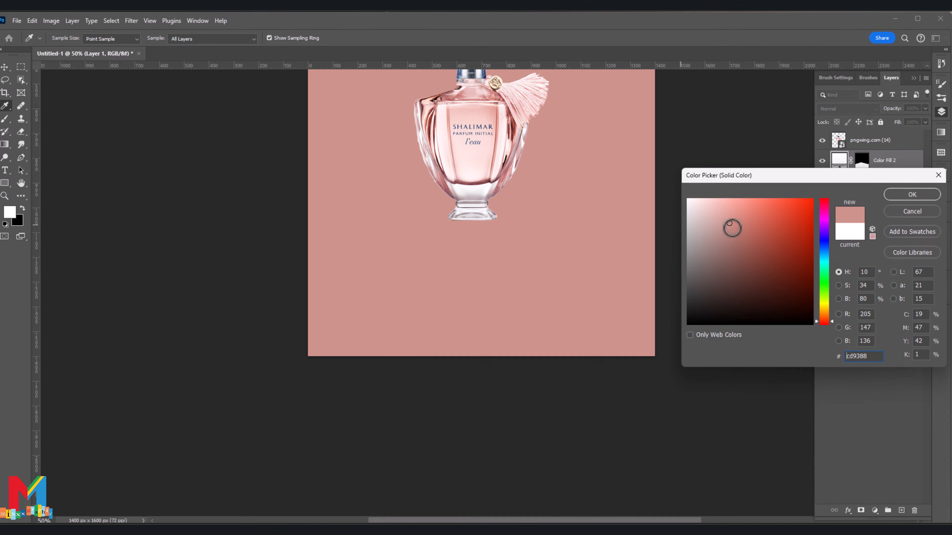
drag(729, 223, 729, 218)
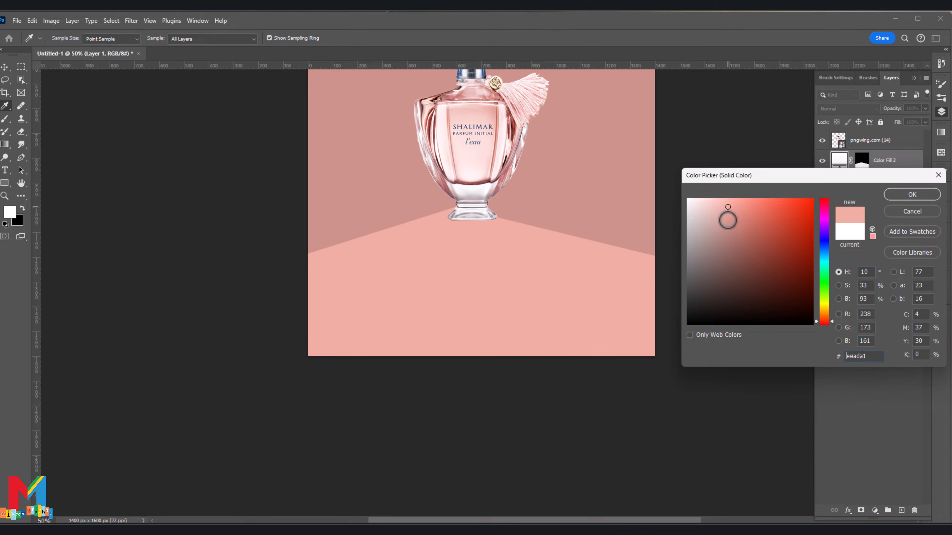
click(910, 195)
Step: Move the perfume bottle down and slightly left so its base stands on the floor
key(p)
scroll(475, 202, up, 5)
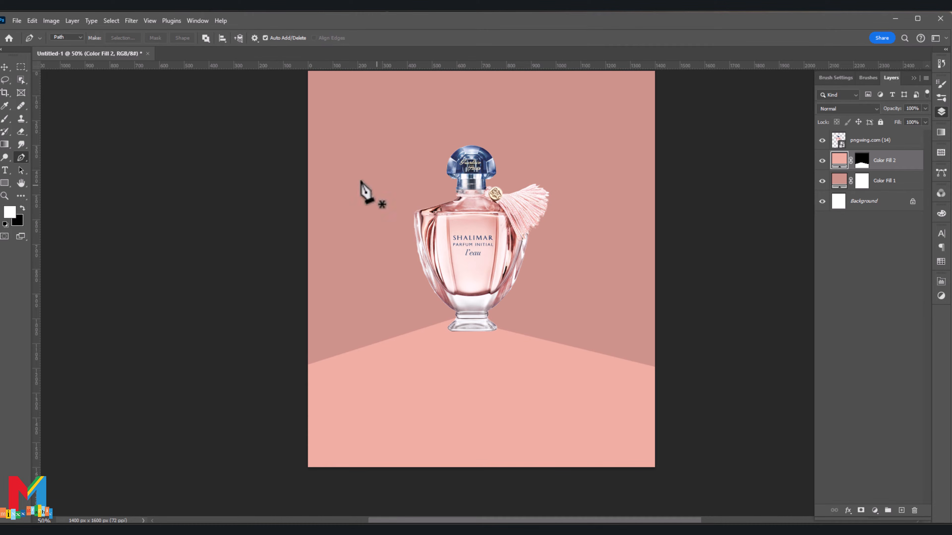
click(4, 67)
drag(498, 251, 471, 289)
Step: Change the wall's colour fill to a darker, browner pink
double_click(839, 181)
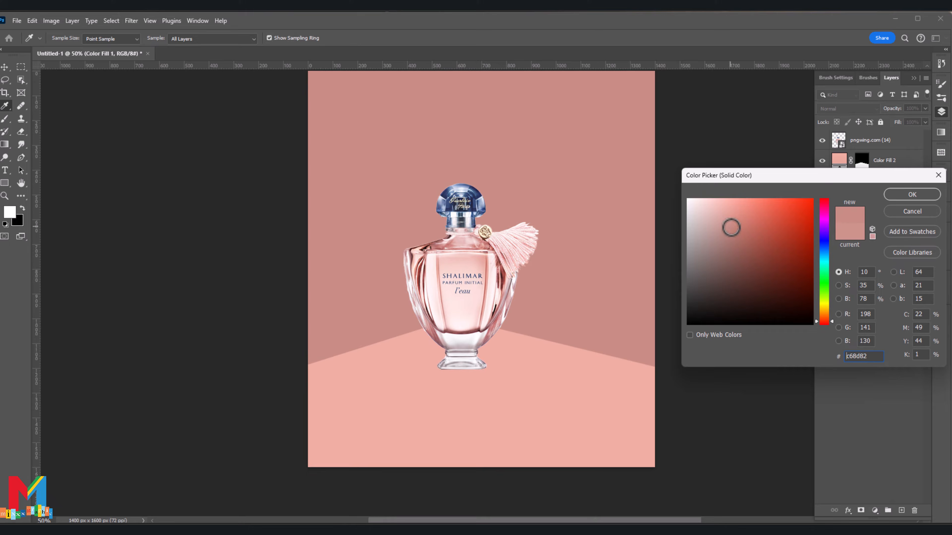
click(911, 194)
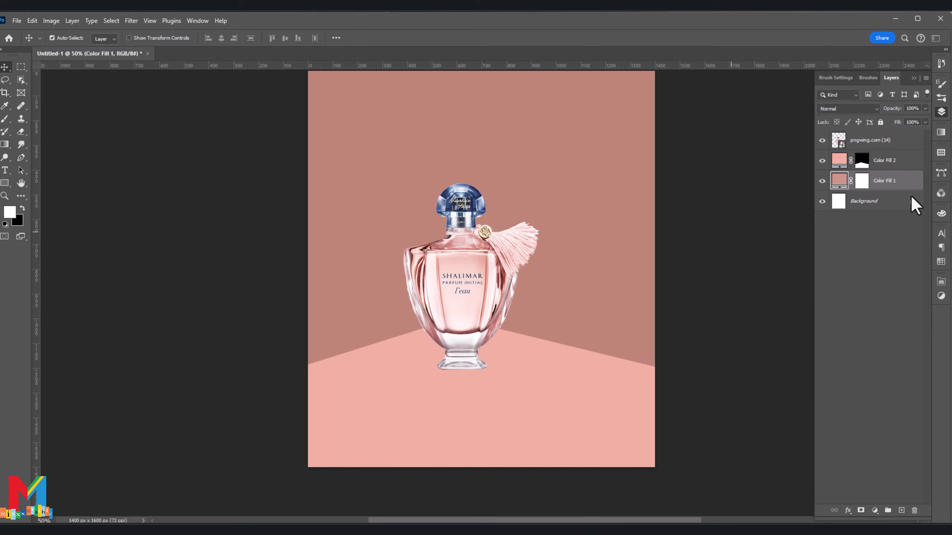
Step: Add a new empty layer directly above the wall's Color Fill 1 layer
click(894, 182)
click(901, 510)
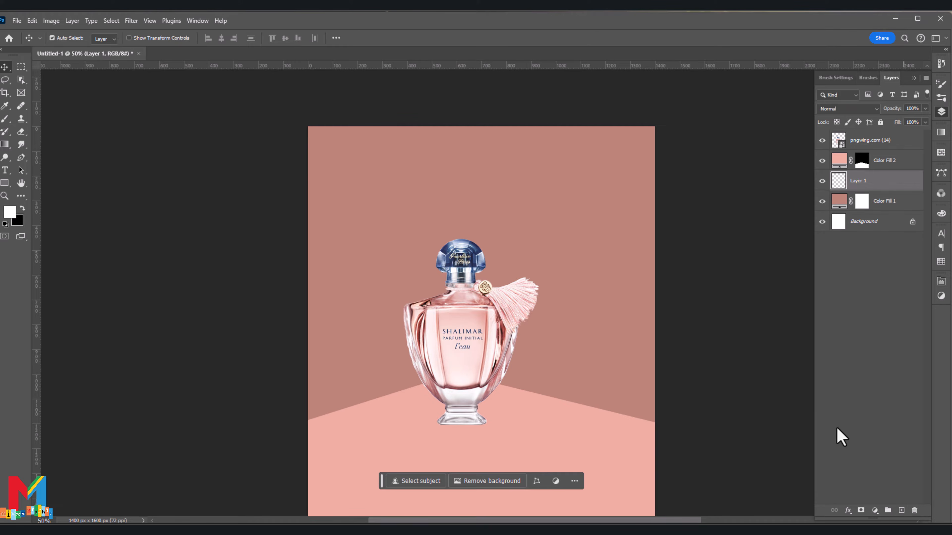
scroll(521, 212, down, 1)
Step: Set up the soft Brush at 1100 px with the pale pink foreground colour #ffebe7
click(5, 119)
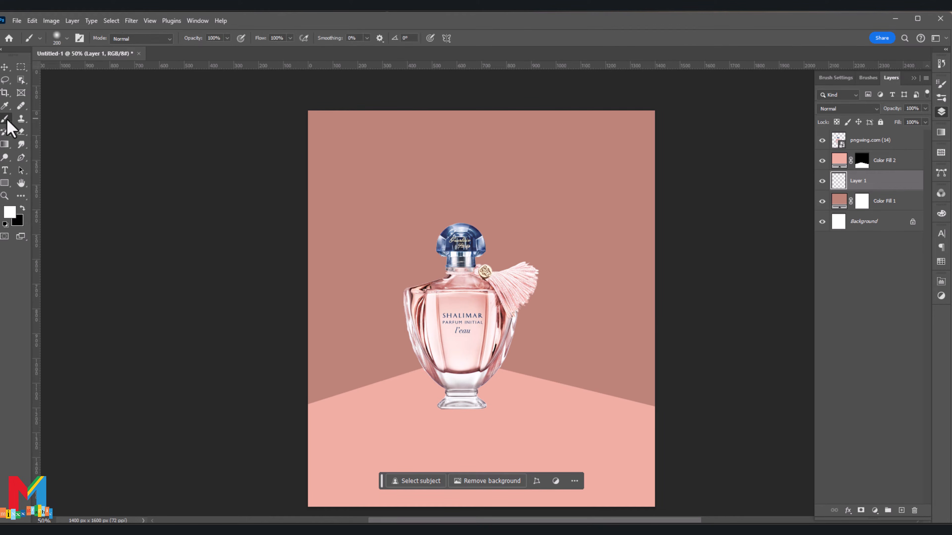
key(bracketright)
key(bracketright)
key(bracketright)
key(bracketright)
key(bracketright)
key(bracketright)
key(bracketright)
key(bracketright)
key(bracketright)
key(bracketright)
key(bracketright)
key(bracketright)
key(bracketright)
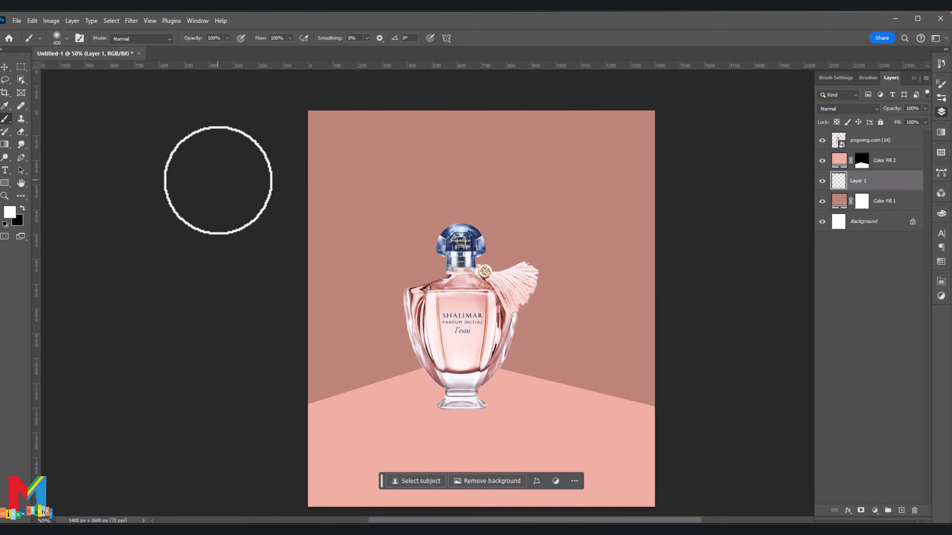
click(9, 212)
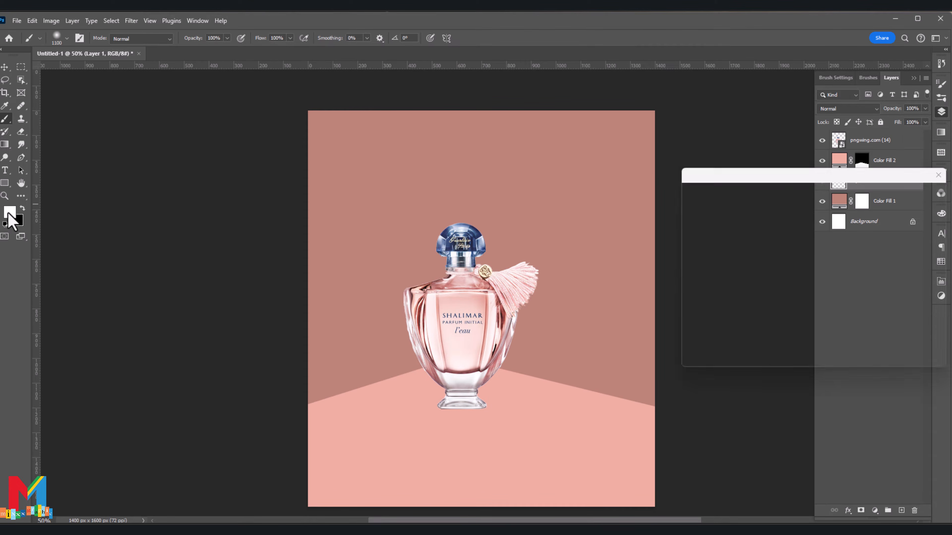
click(655, 210)
click(697, 201)
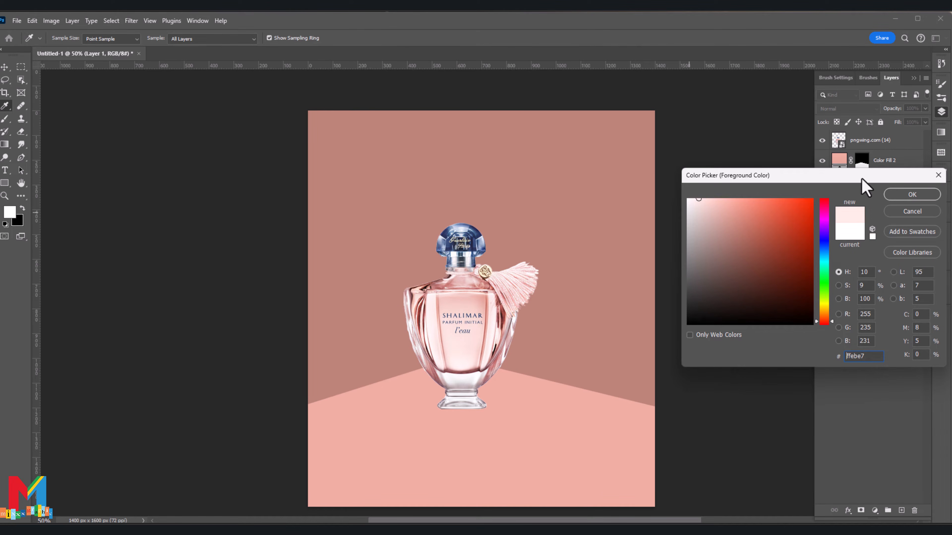
click(912, 194)
Step: Paint a soft pale pink glow on the wall's upper-left area and behind the bottle
click(348, 161)
click(436, 246)
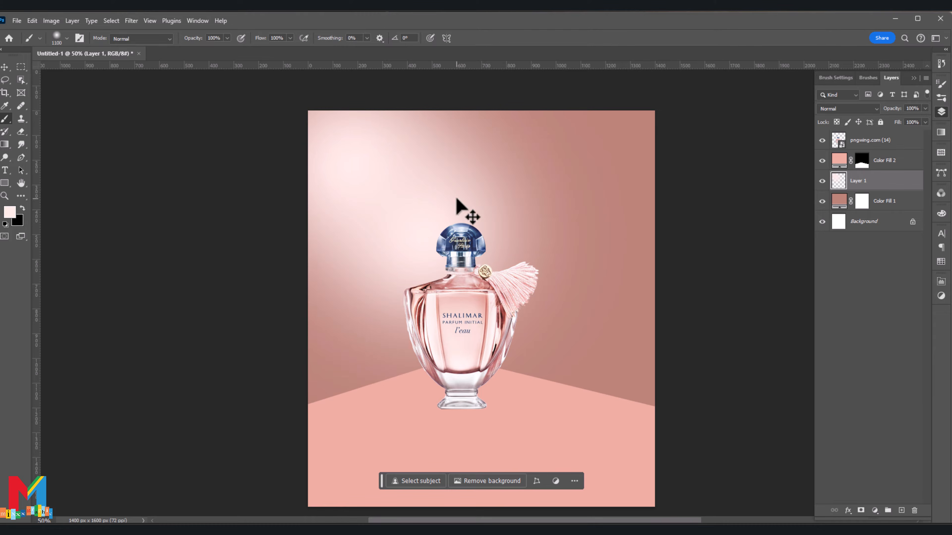
click(345, 93)
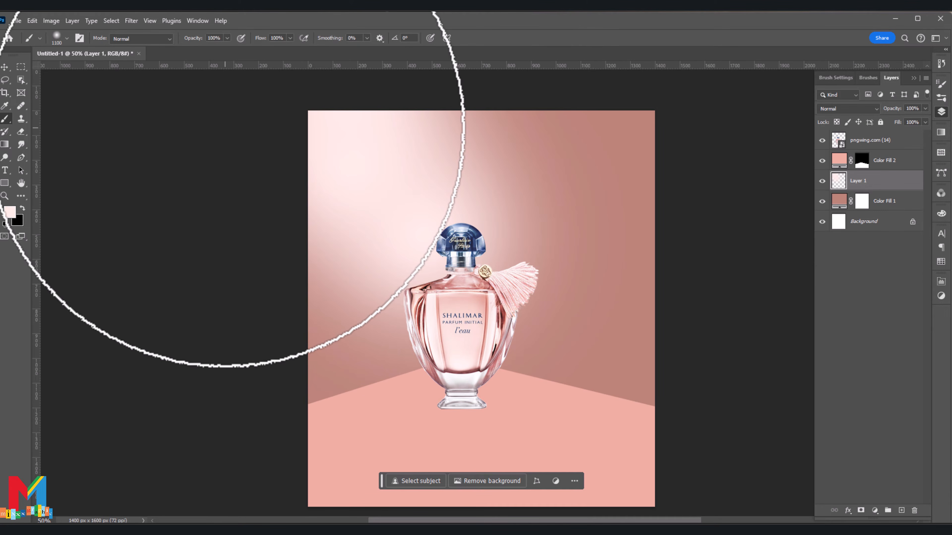
Step: Add a new layer above Color Fill 2 and clip it to the floor fill
click(873, 167)
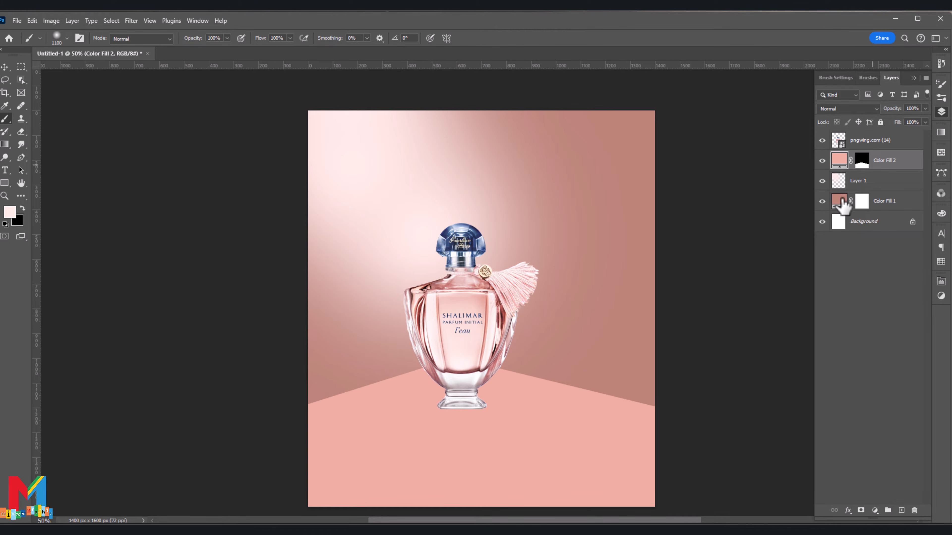
click(901, 511)
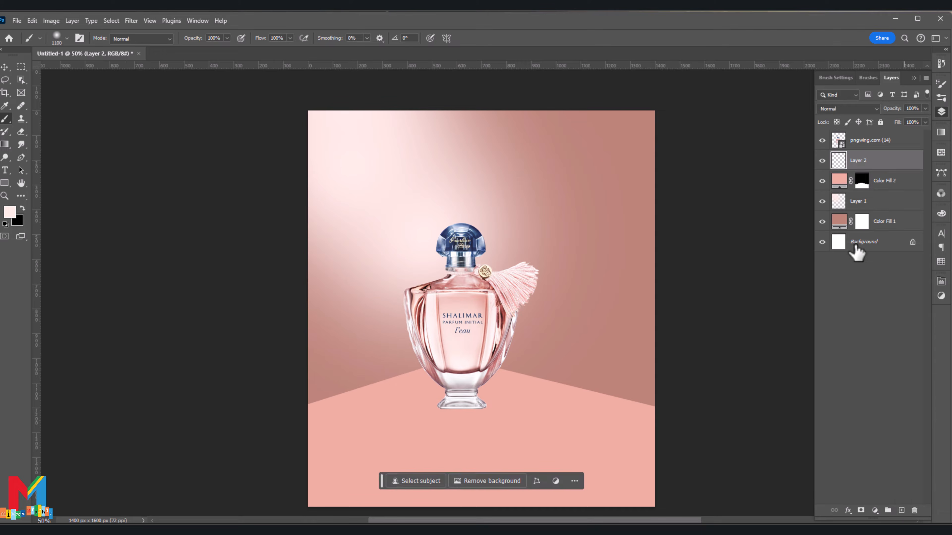
right_click(885, 171)
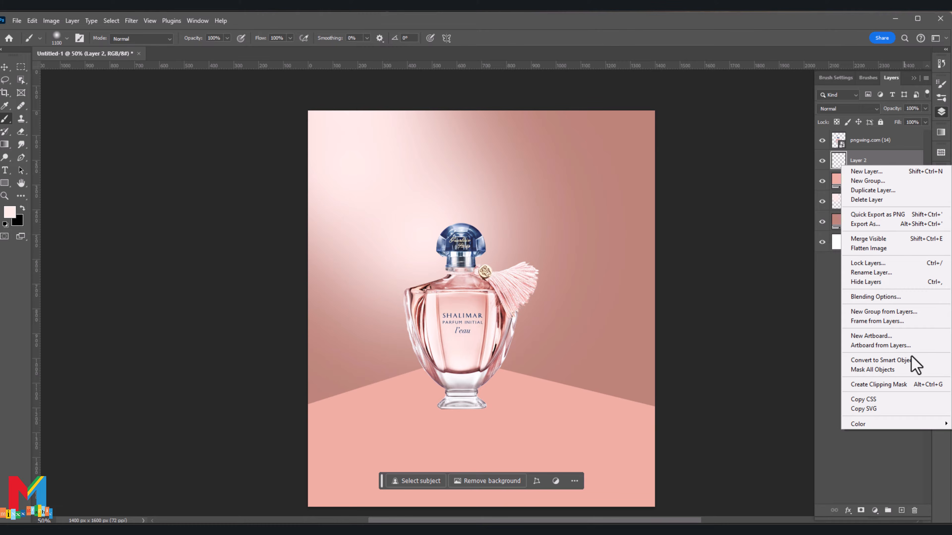
click(908, 390)
Step: Paint soft pale pink highlights along the floor's rear edge around the bottle's base, reducing the brush to 800 px
click(475, 358)
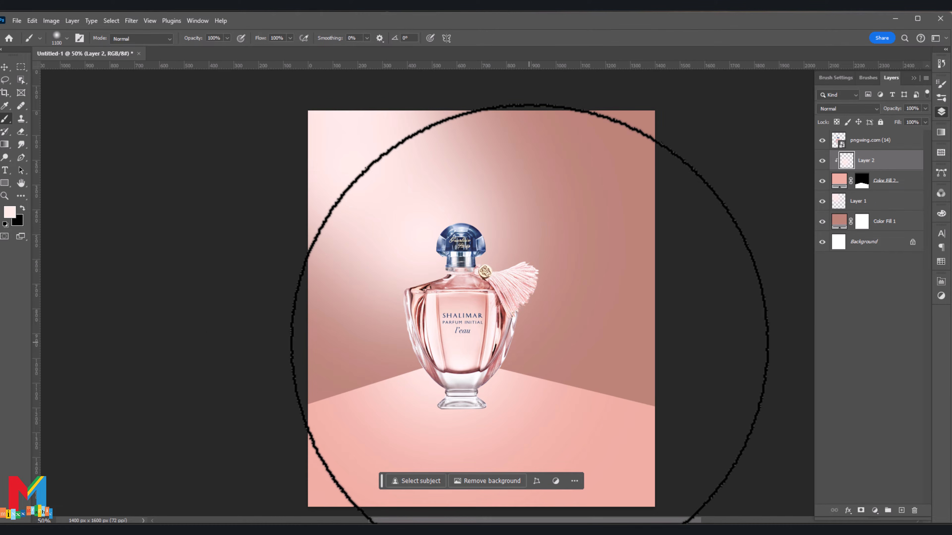
key([)
key([)
click(536, 354)
click(354, 360)
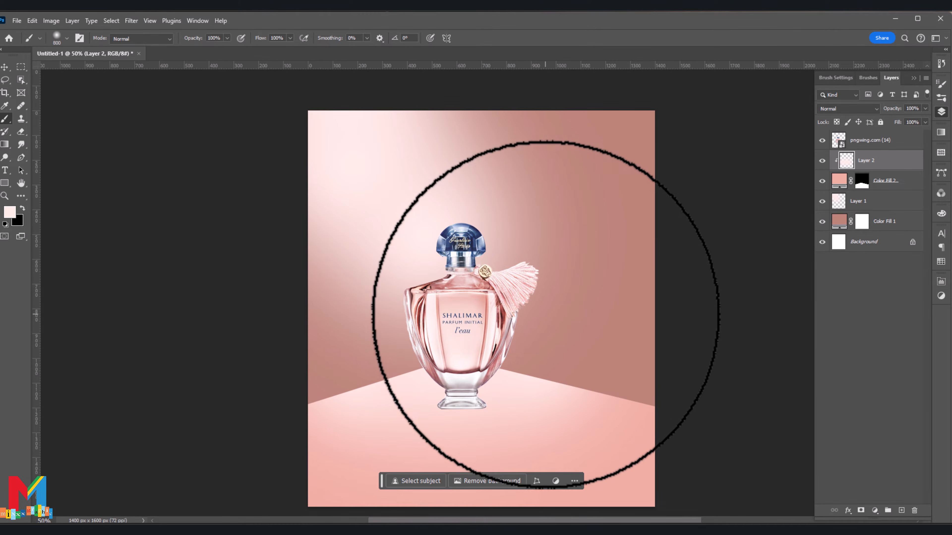
Step: Add a new empty layer above the floor highlight layer, below the bottle
click(6, 68)
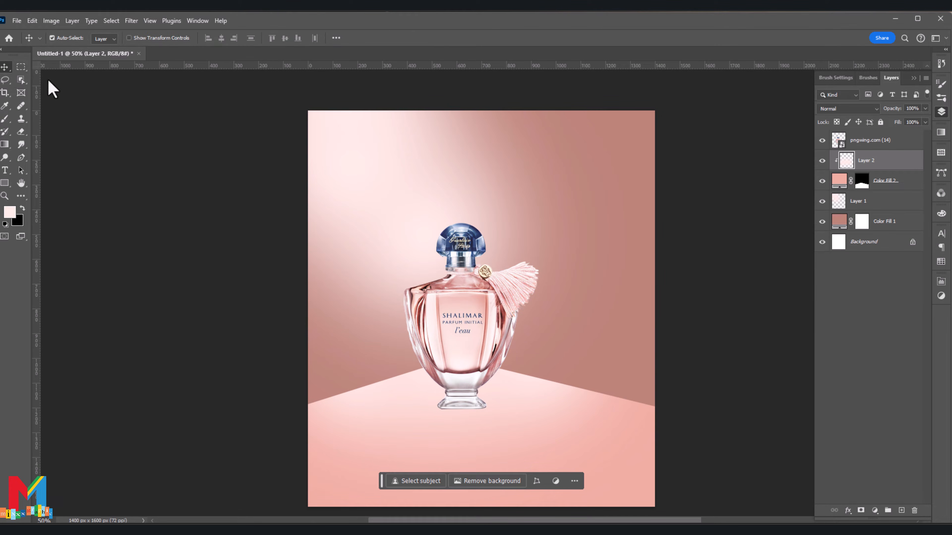
scroll(351, 157, up, 5)
scroll(351, 157, down, 3)
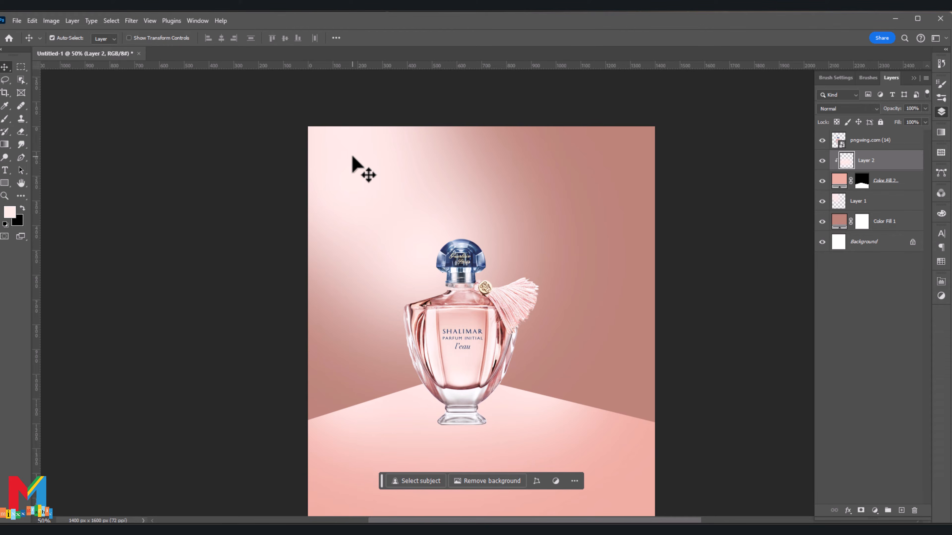
click(901, 510)
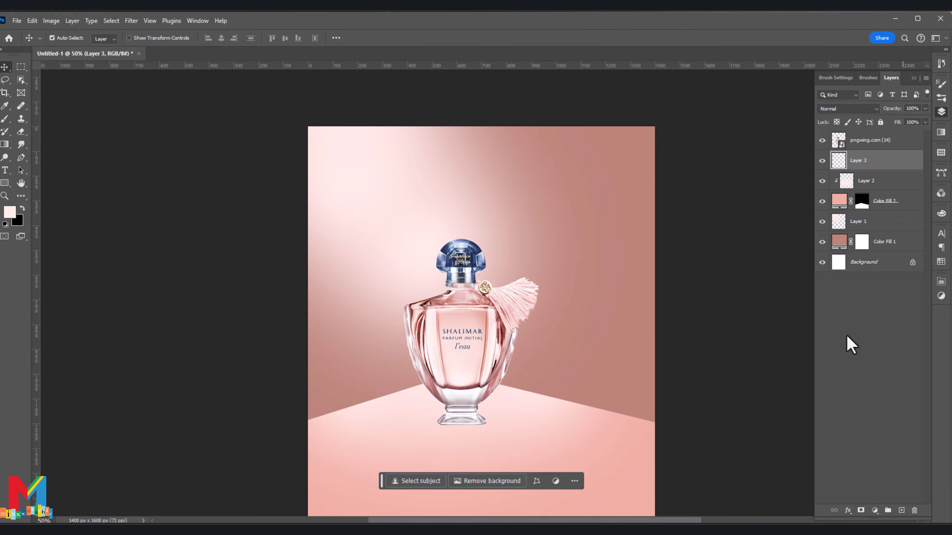
scroll(637, 315, down, 3)
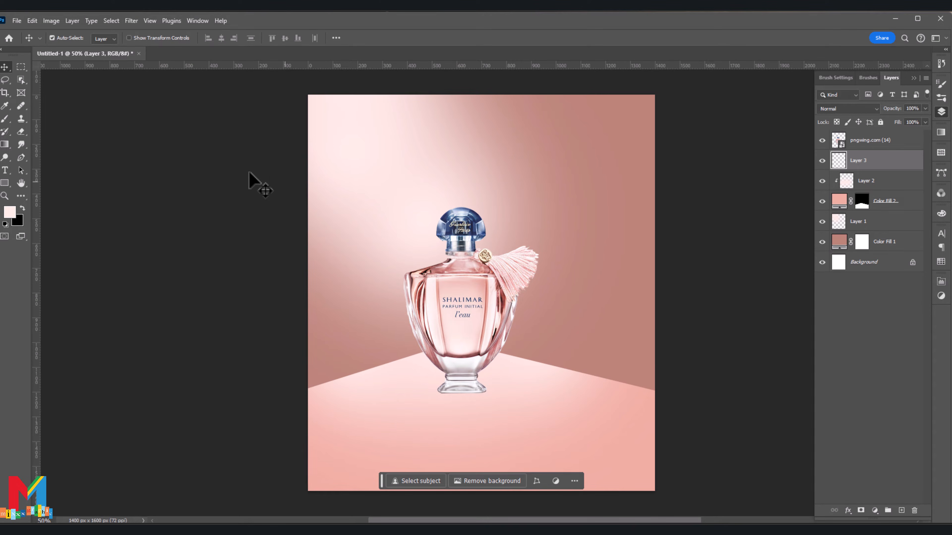
Step: Draw a closed four-point Pen path around the canvas's left side, with a vertical right edge and a slanted bottom edge for a foreground wall panel
click(21, 158)
scroll(244, 165, up, 2)
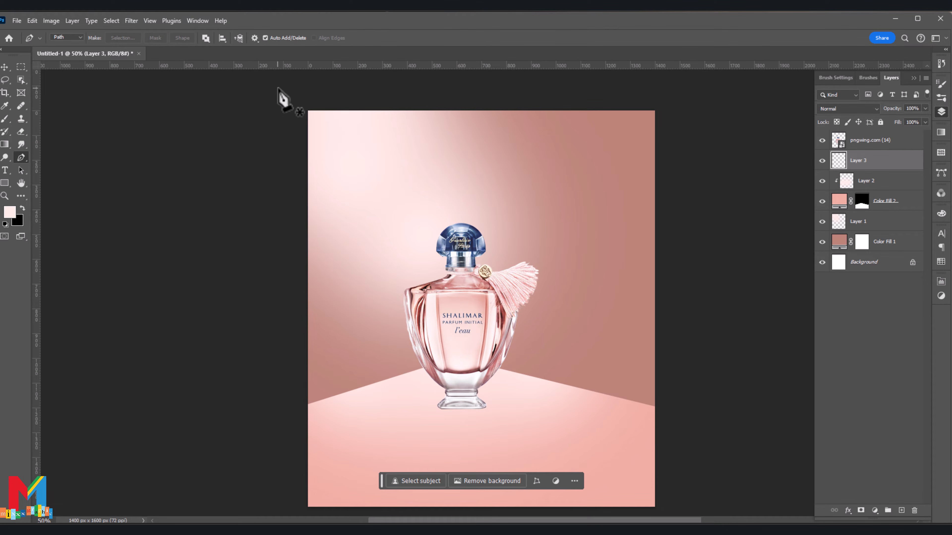
click(277, 88)
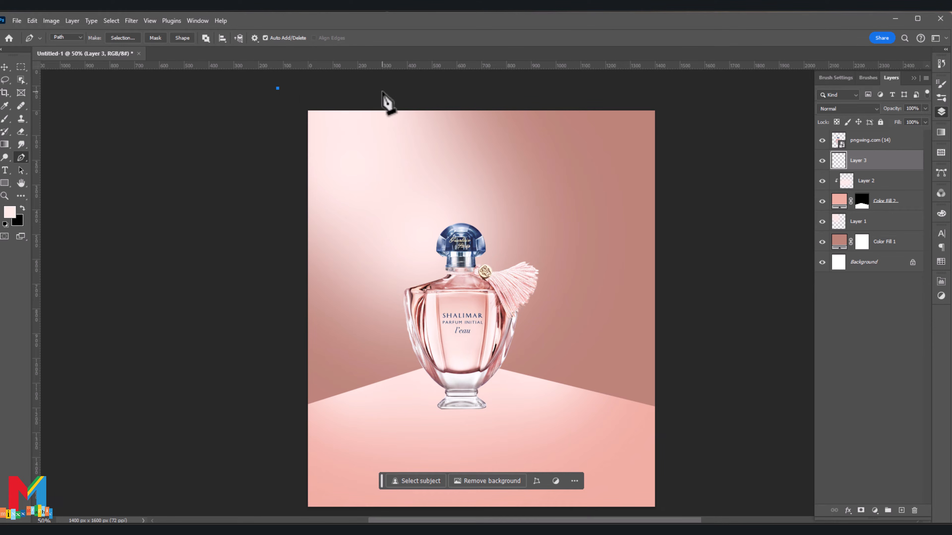
click(403, 92)
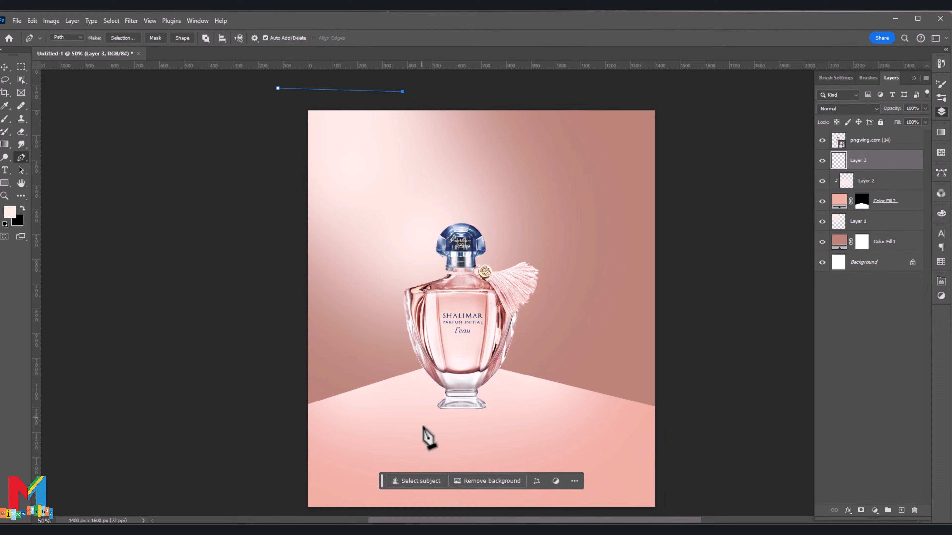
shift+click(421, 412)
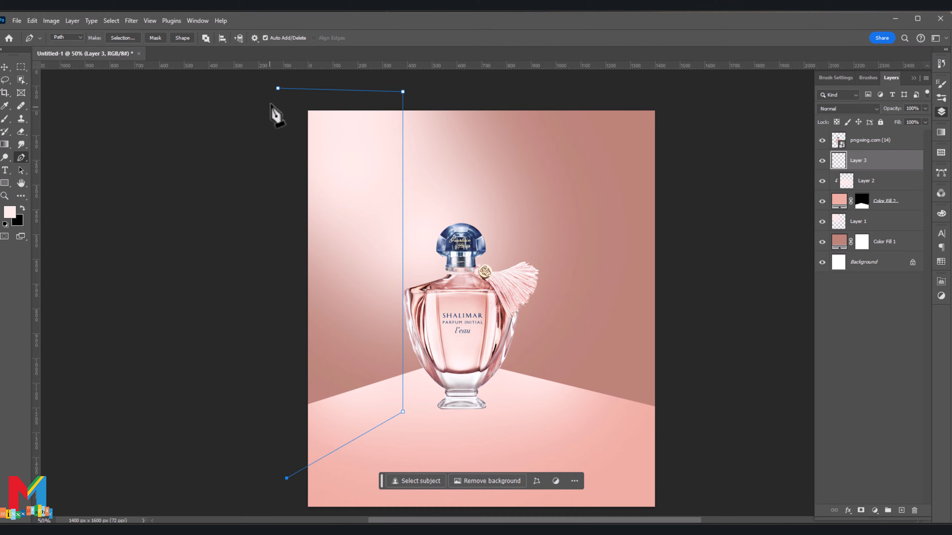
click(278, 89)
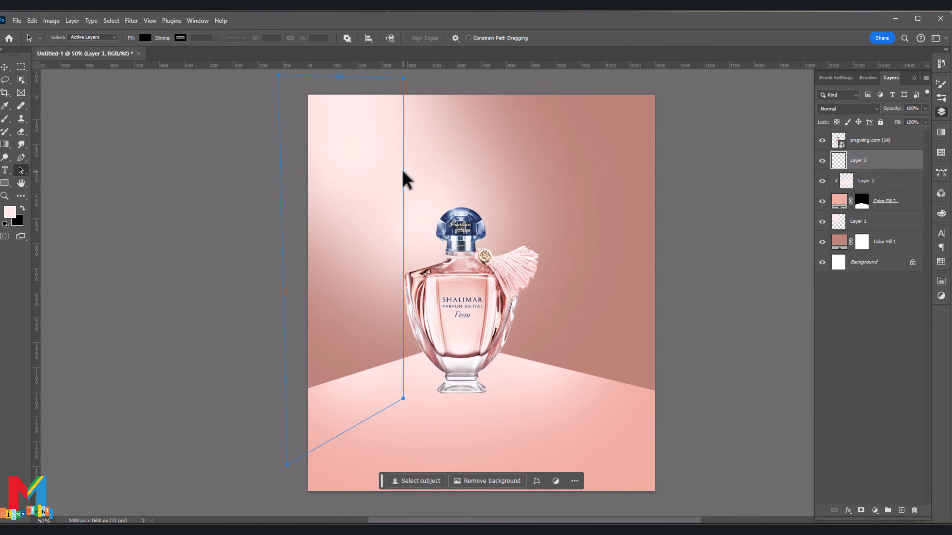
Step: Convert the wall panel path into a selection
right_click(406, 179)
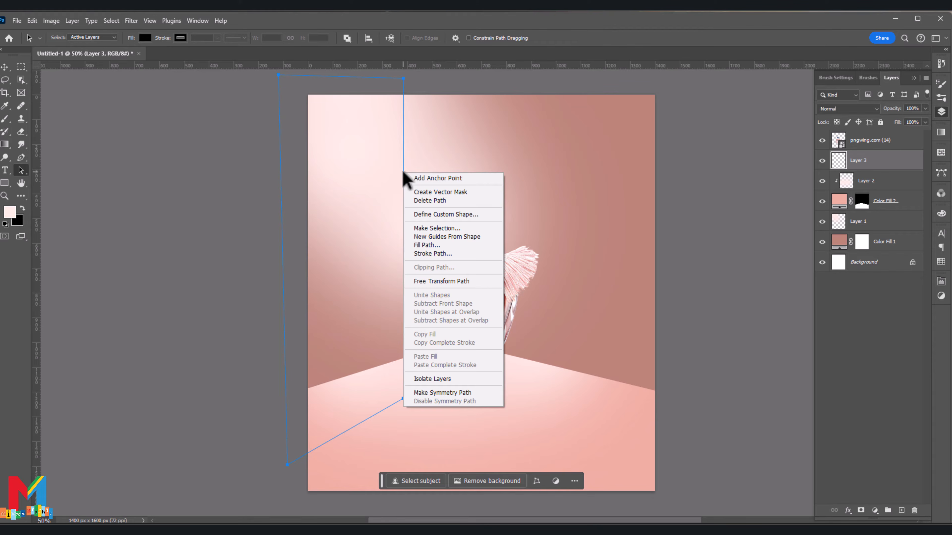
click(452, 228)
click(562, 205)
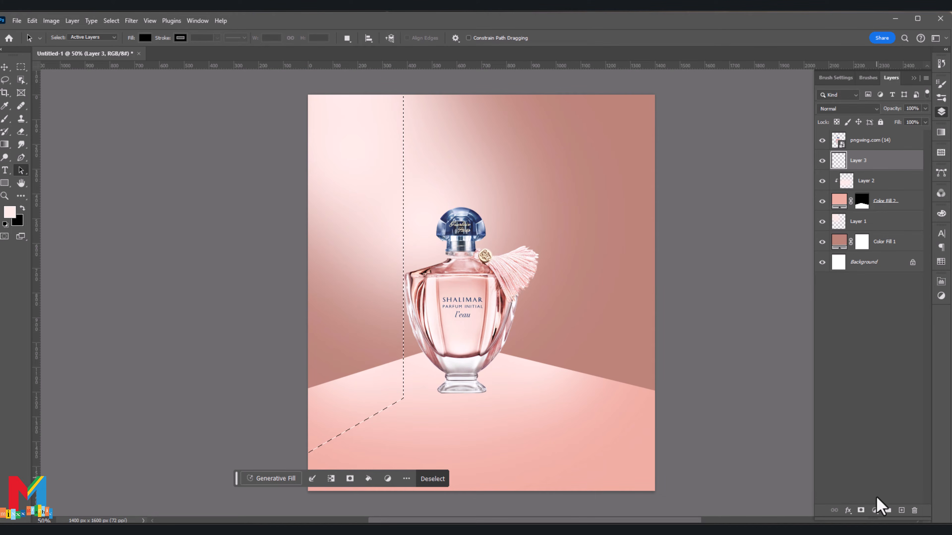
Step: Fill the selected panel area with a solid color fill layer in pink efafa3, sampled from the floor
click(875, 511)
click(873, 335)
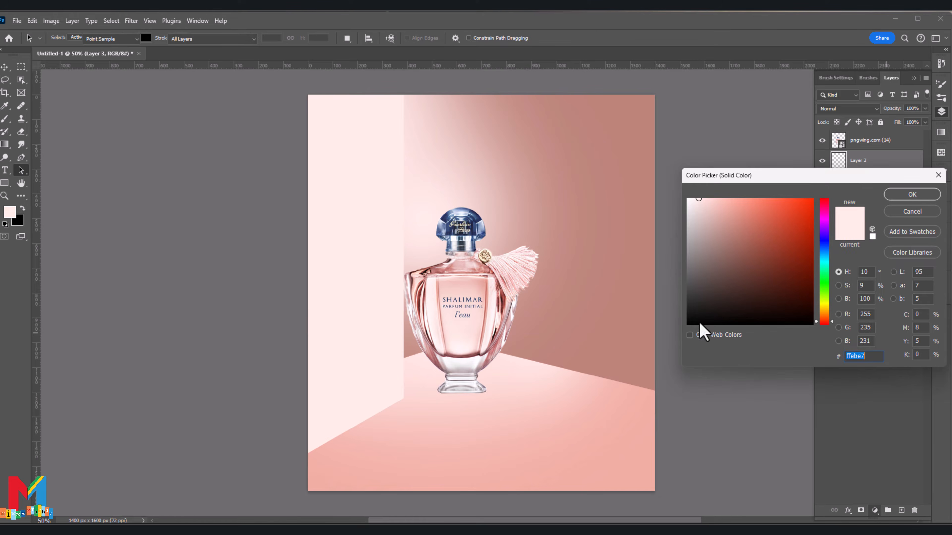
click(491, 457)
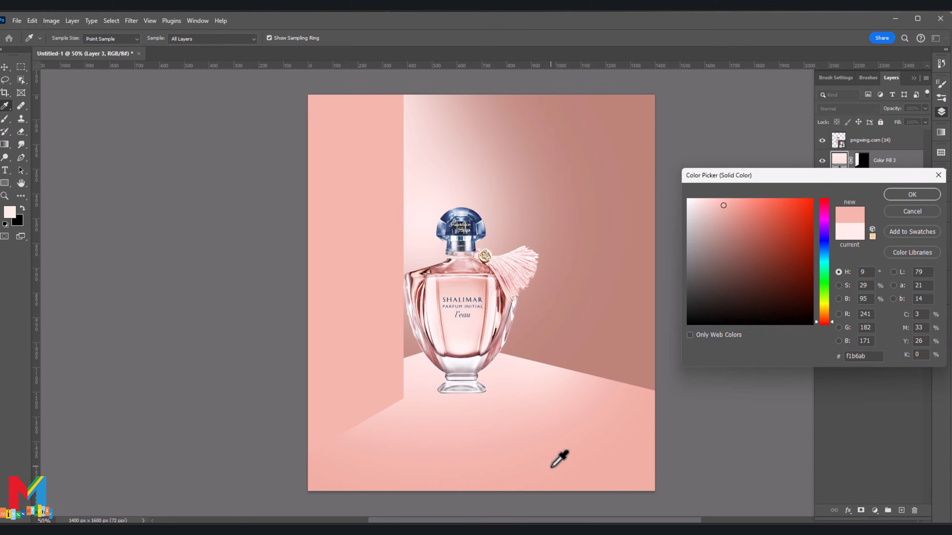
click(541, 481)
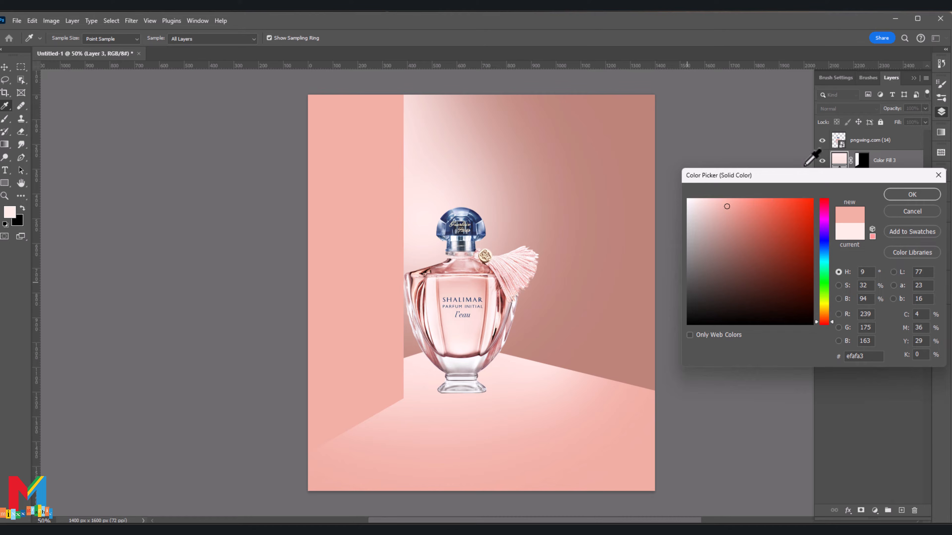
click(902, 198)
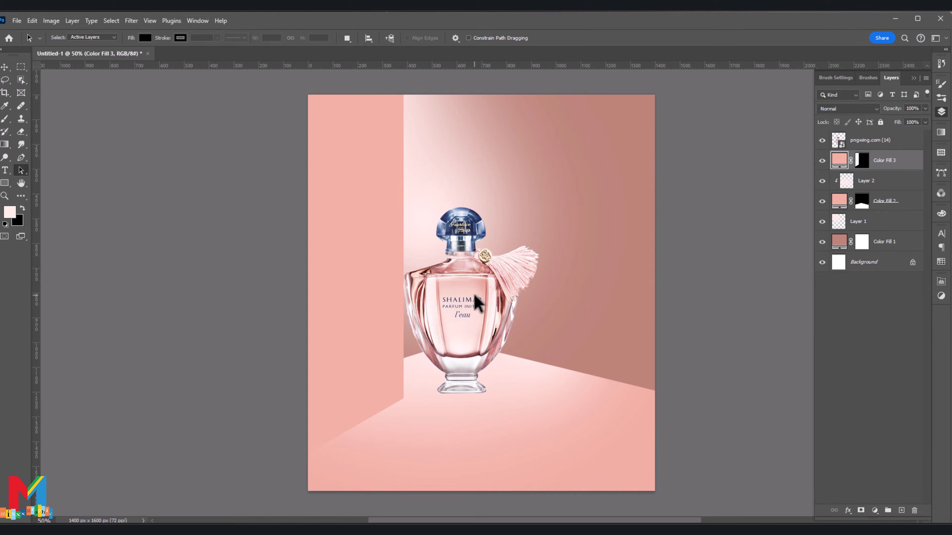
Step: Scale the perfume bottle to 98.71% and move it to about X 741 px, Y 800 px, clear of the wall panel
click(840, 144)
key(ctrl+t)
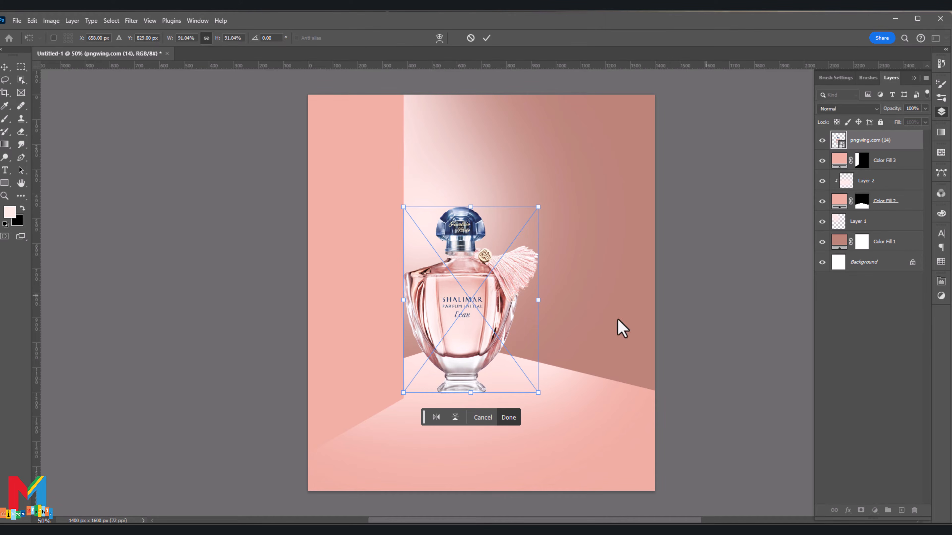
drag(463, 371, 460, 391)
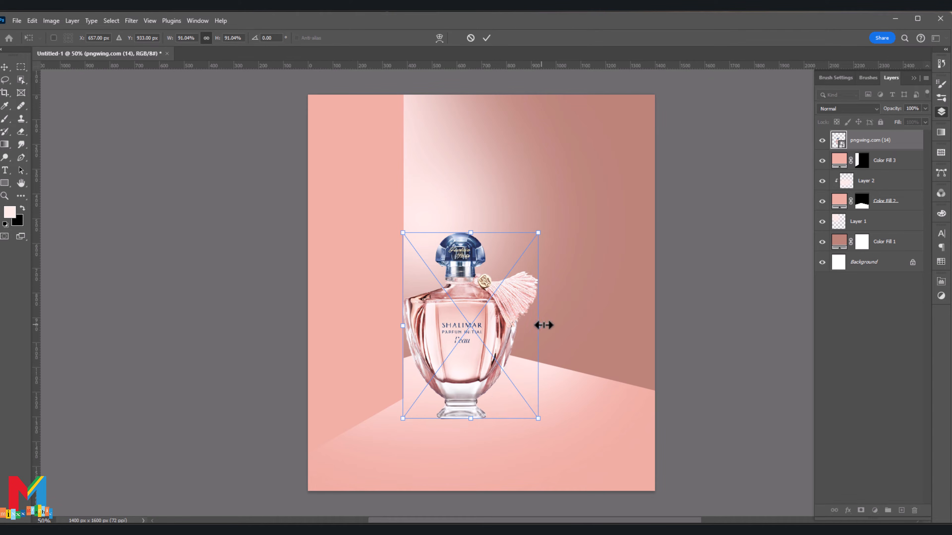
drag(536, 324, 545, 324)
drag(516, 367, 494, 362)
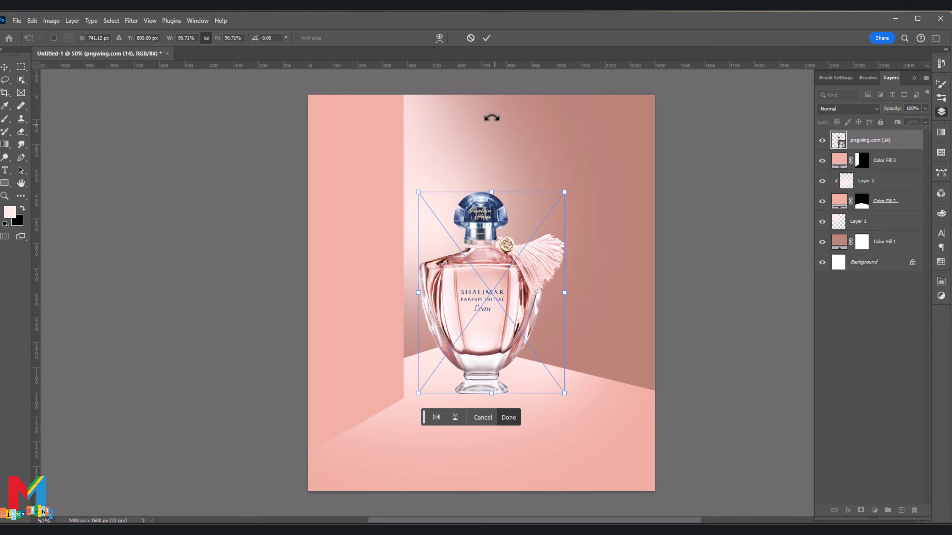
click(486, 38)
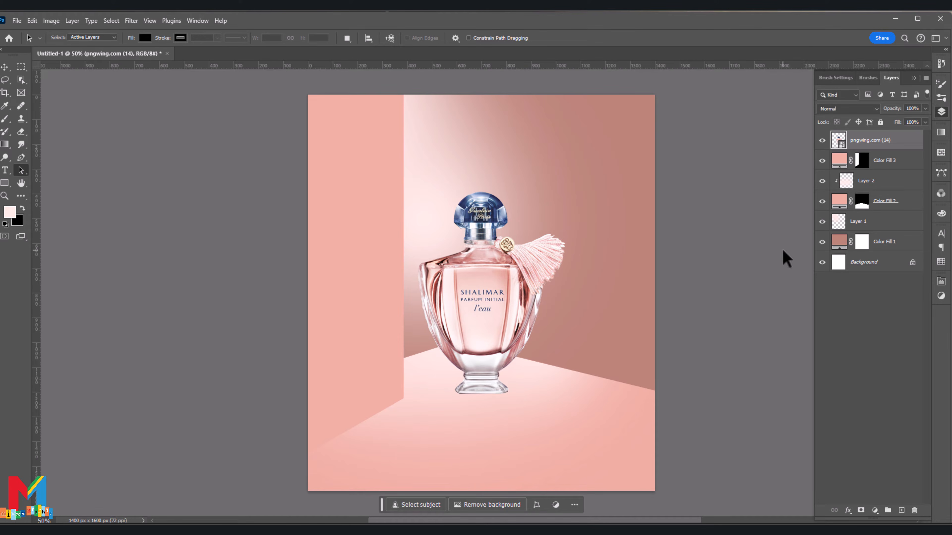
Step: Add a layer directly below the bottle and paint a soft black shadow under its base with a flattened 300 px brush
click(888, 165)
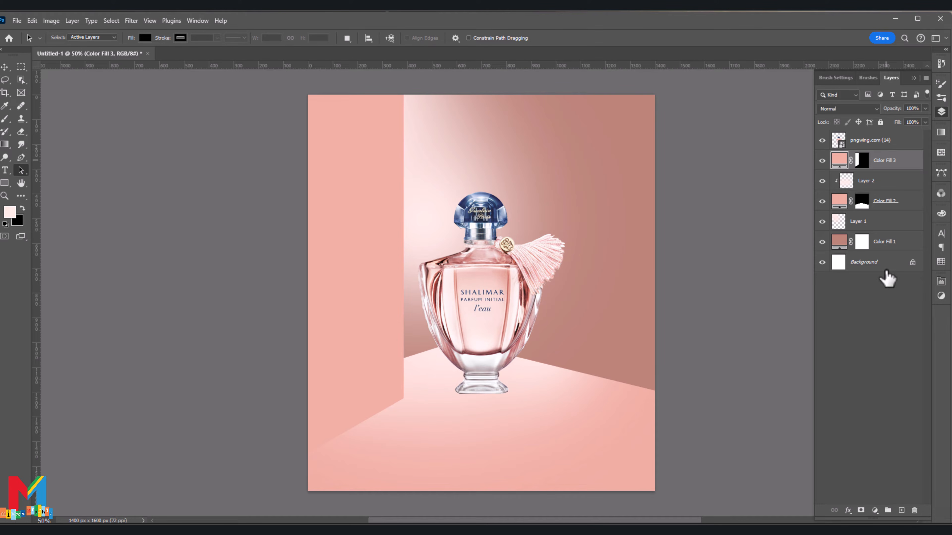
click(902, 511)
click(5, 119)
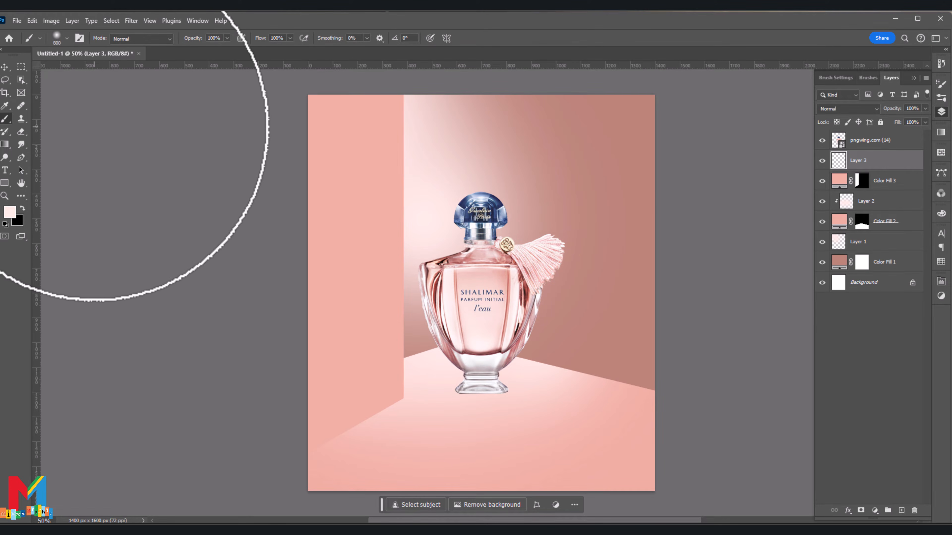
click(67, 38)
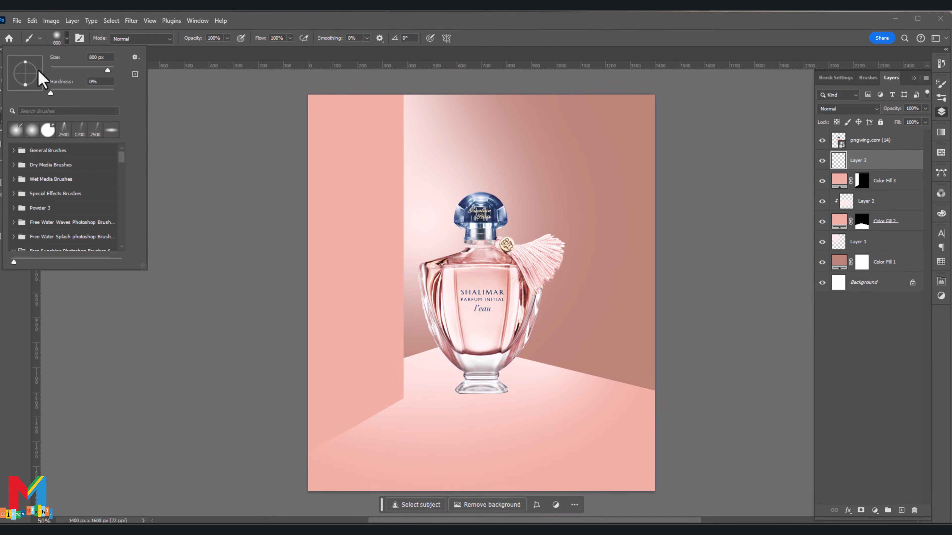
click(21, 286)
key(bracketleft)
key(bracketleft)
key(bracketleft)
key(bracketleft)
key(bracketleft)
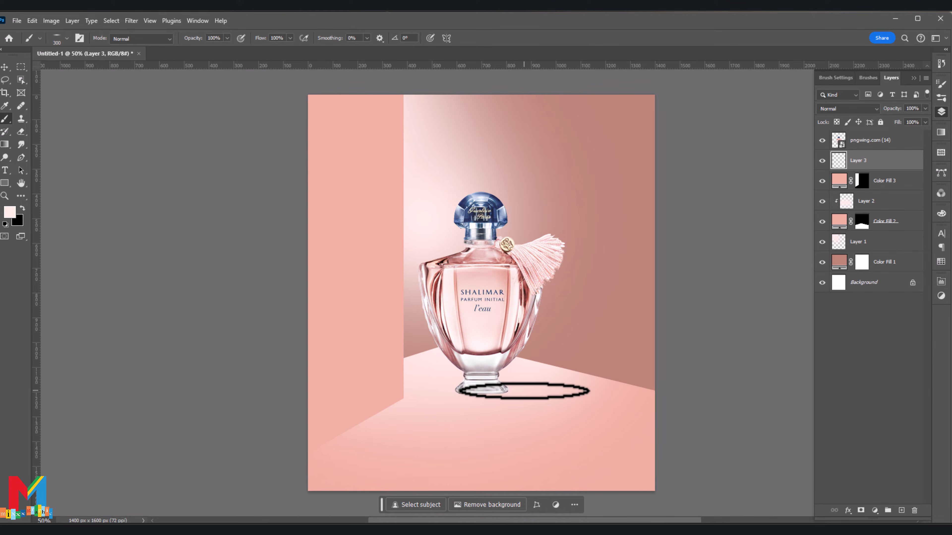
click(22, 208)
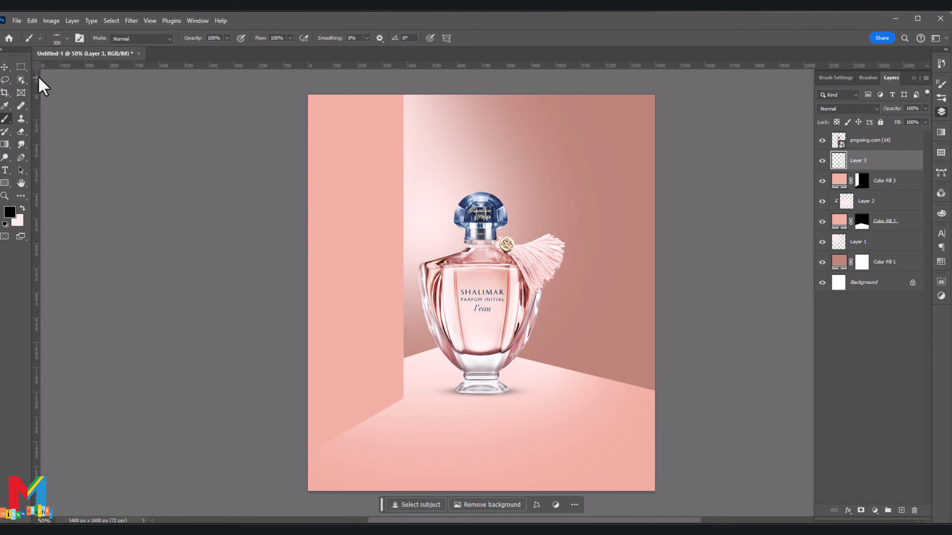
click(5, 67)
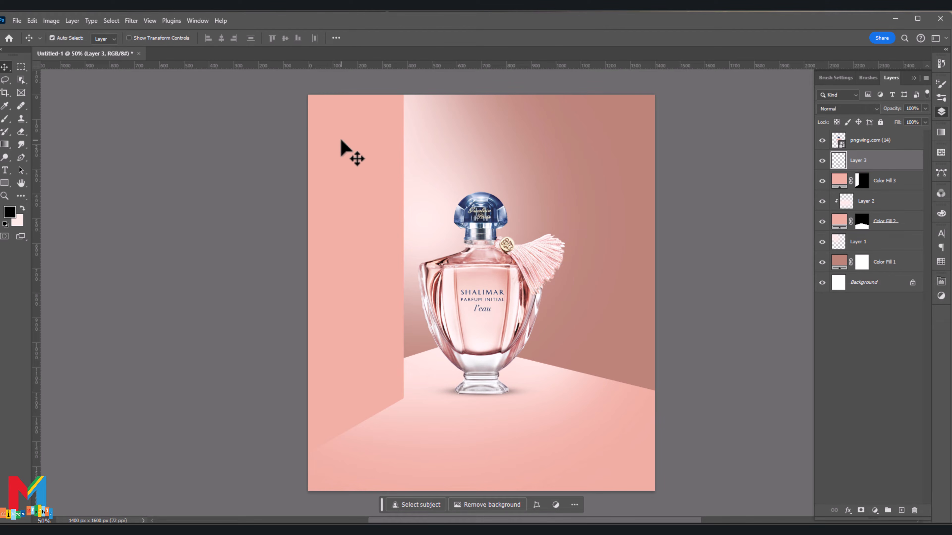
Step: Add a new layer above Color Fill 3 and clip it to the wall panel fill
click(841, 182)
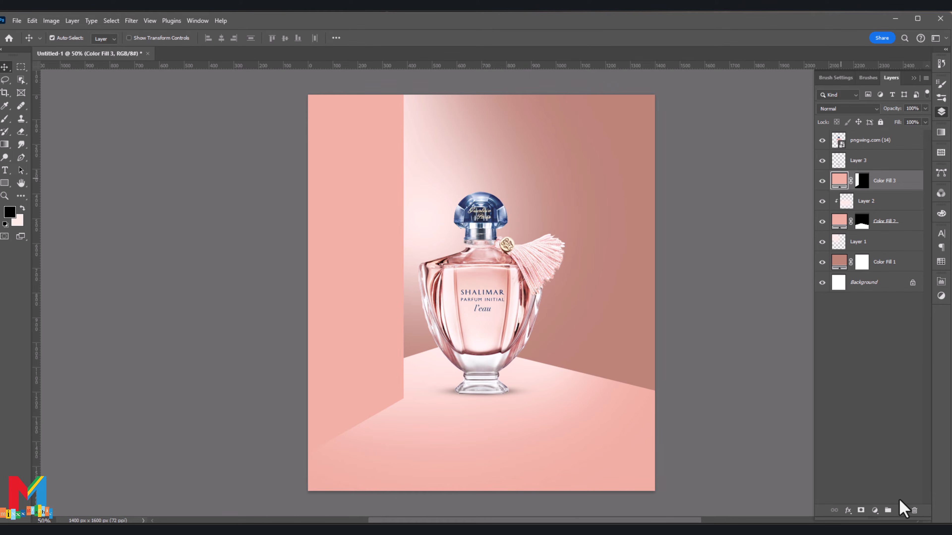
click(901, 512)
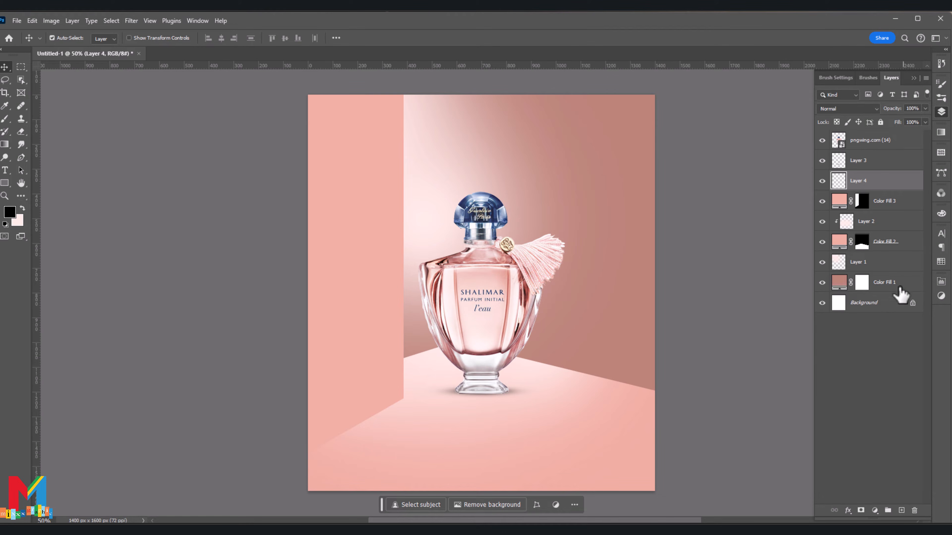
right_click(873, 181)
click(910, 402)
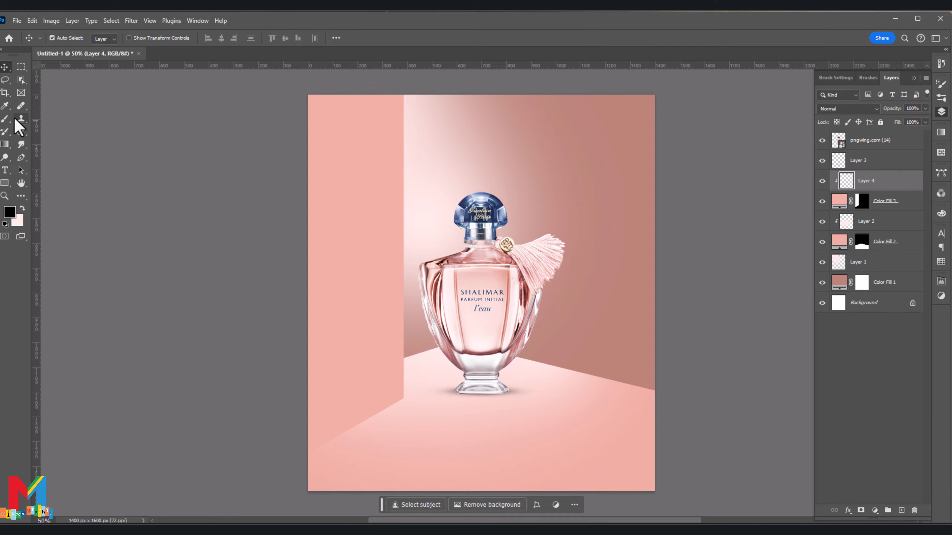
Step: Draw a tall rectangle about 47 by 1318 px along the wall panel's right edge and fill it white
click(5, 183)
drag(412, 85, 400, 411)
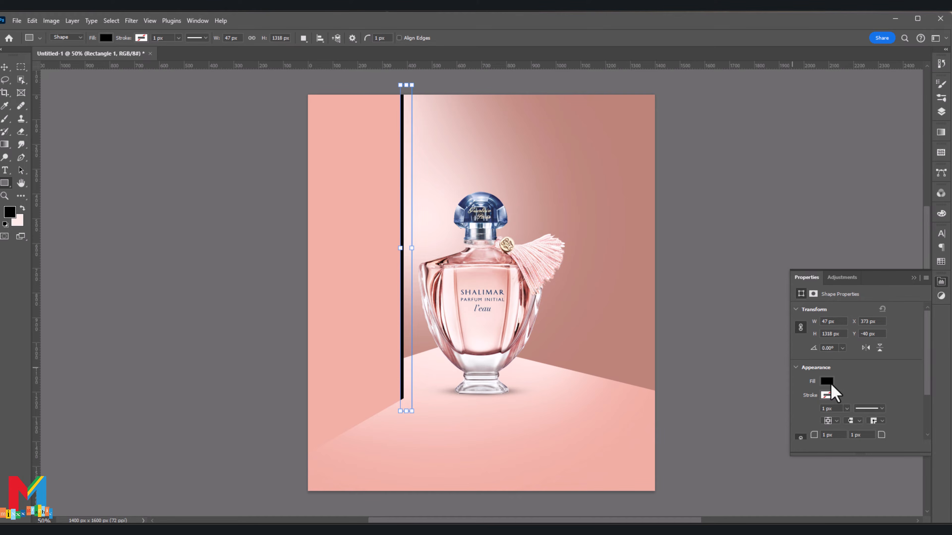
click(829, 382)
click(901, 387)
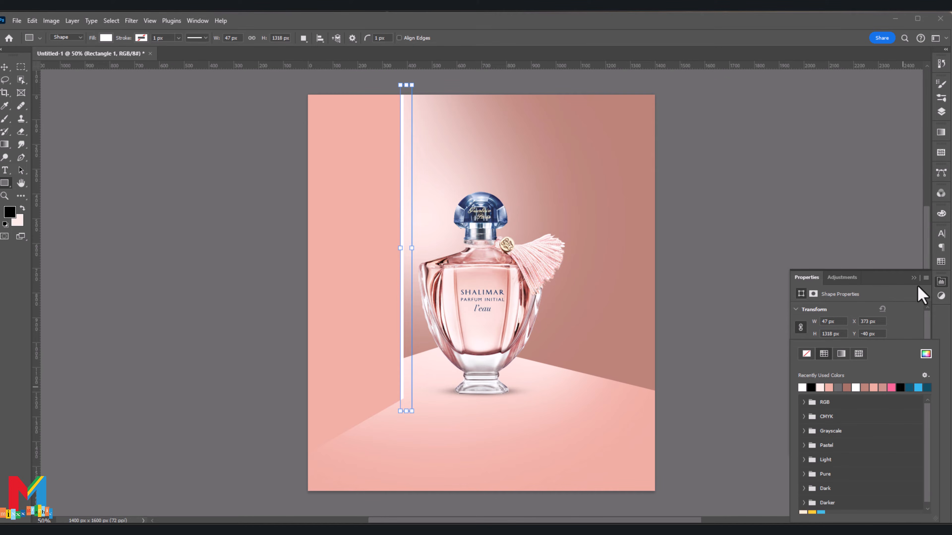
click(913, 278)
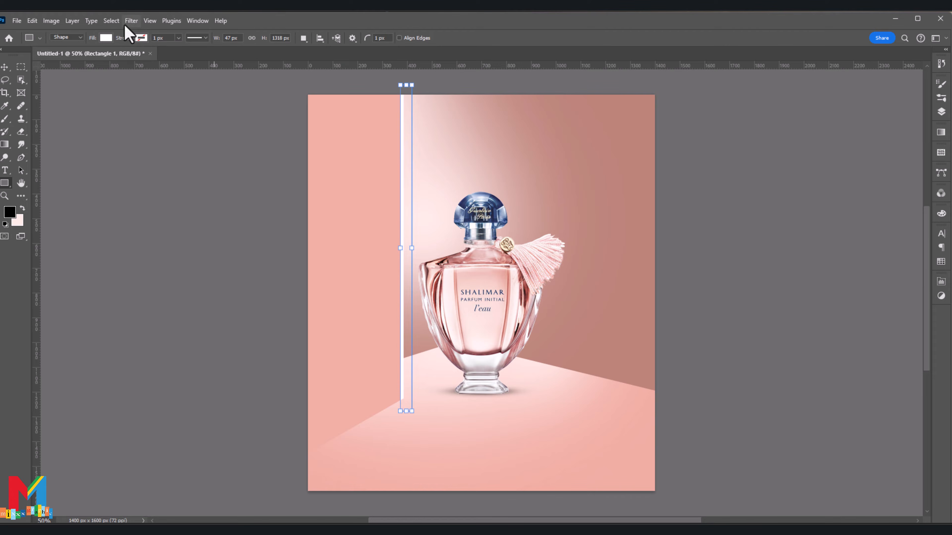
Step: Apply a Gaussian Blur with a 12.5 px radius to the white rectangle as a smart filter
click(131, 21)
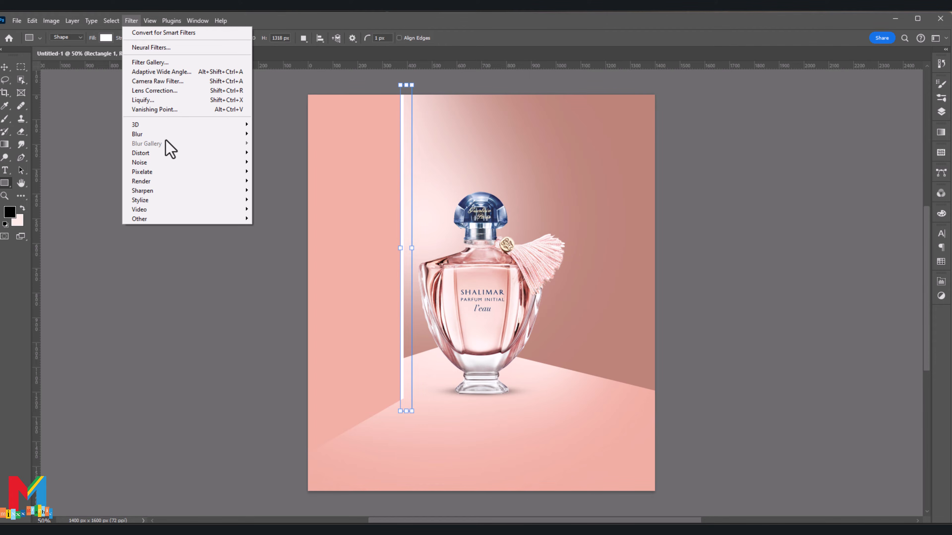
mouse_move(166, 137)
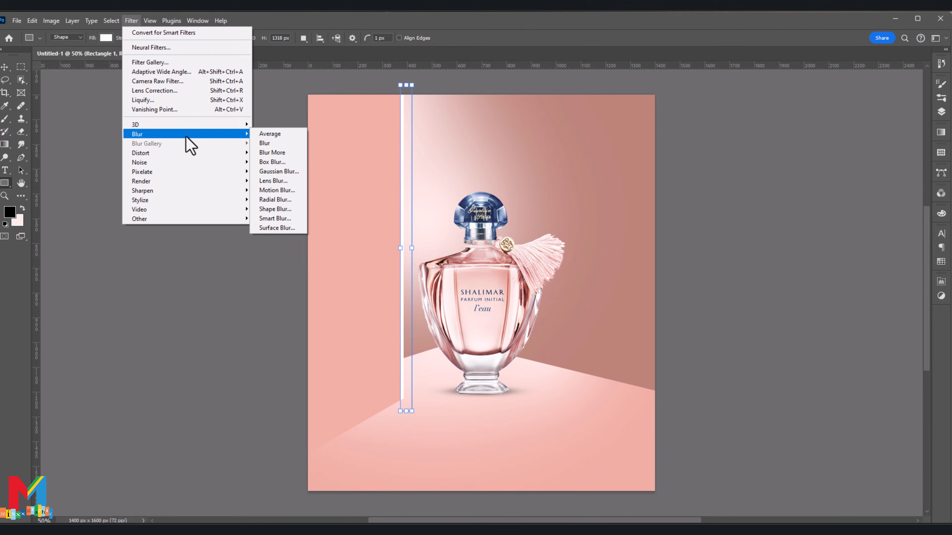
click(293, 172)
click(457, 208)
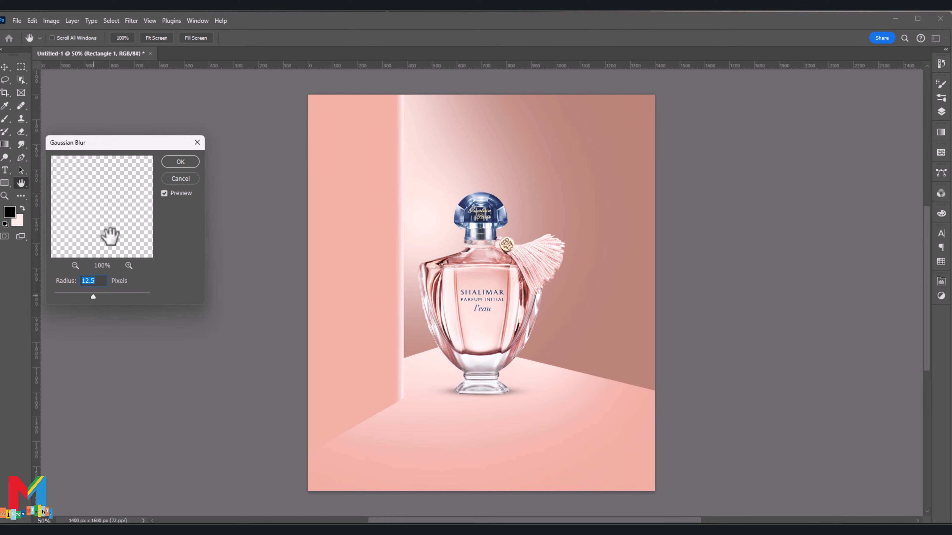
click(180, 162)
Step: Nudge the blurred white rectangle right to X 402.50 px so the highlight along the wall panel's edge gets thinner
click(942, 113)
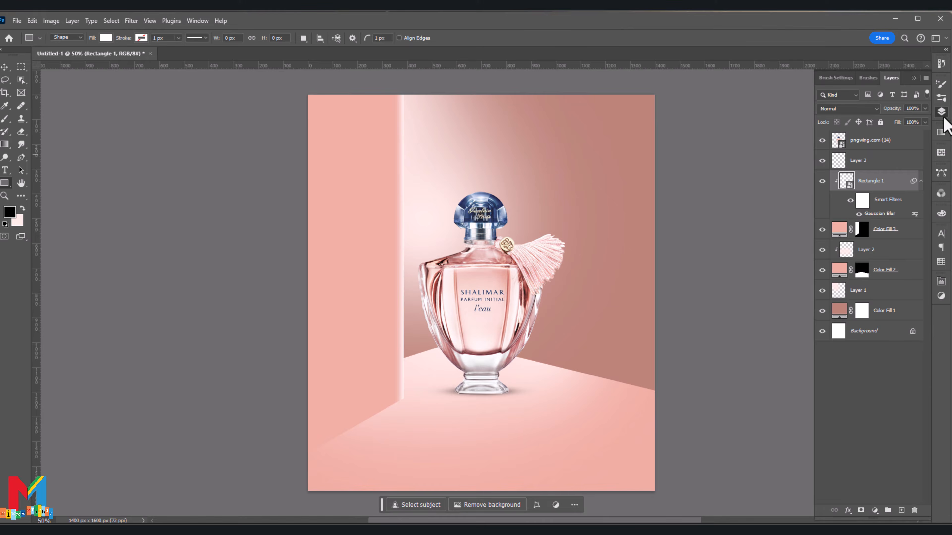
key(ctrl+t)
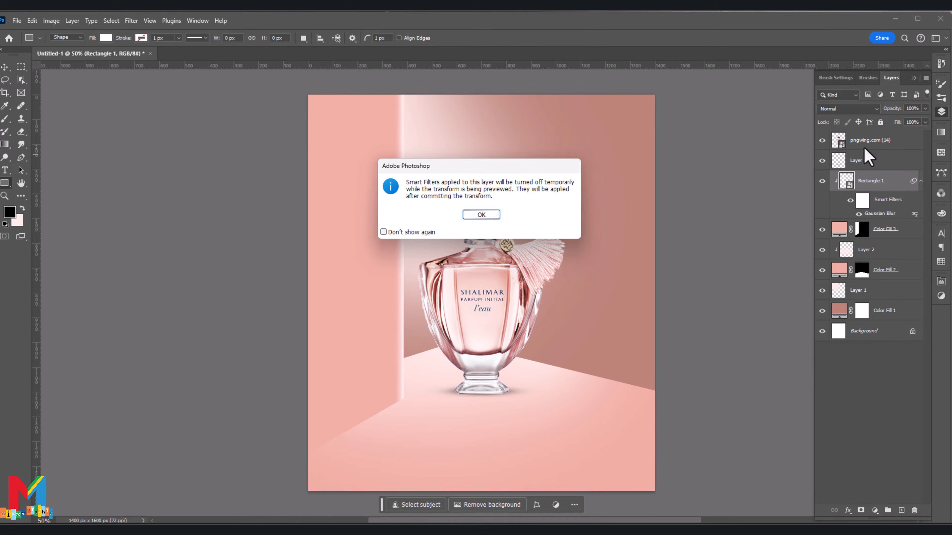
click(481, 215)
key(Right)
key(Right)
key(Right)
key(Right)
key(Right)
key(Right)
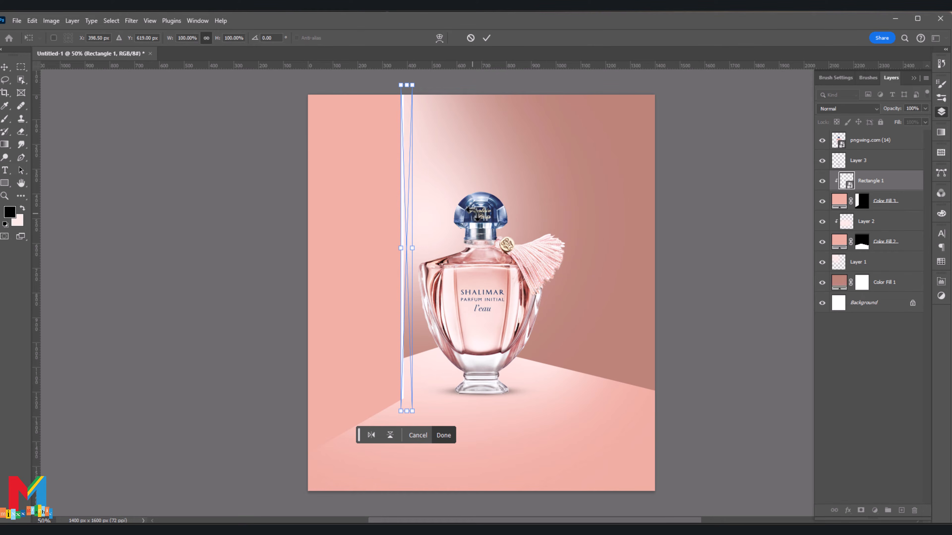
key(Left)
key(Left)
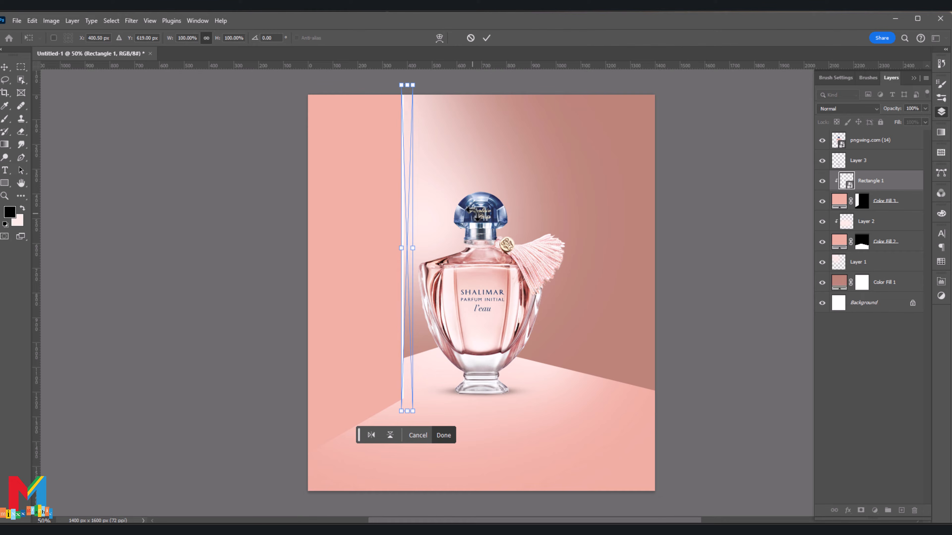
key(Right)
key(Right)
key(Right)
key(Right)
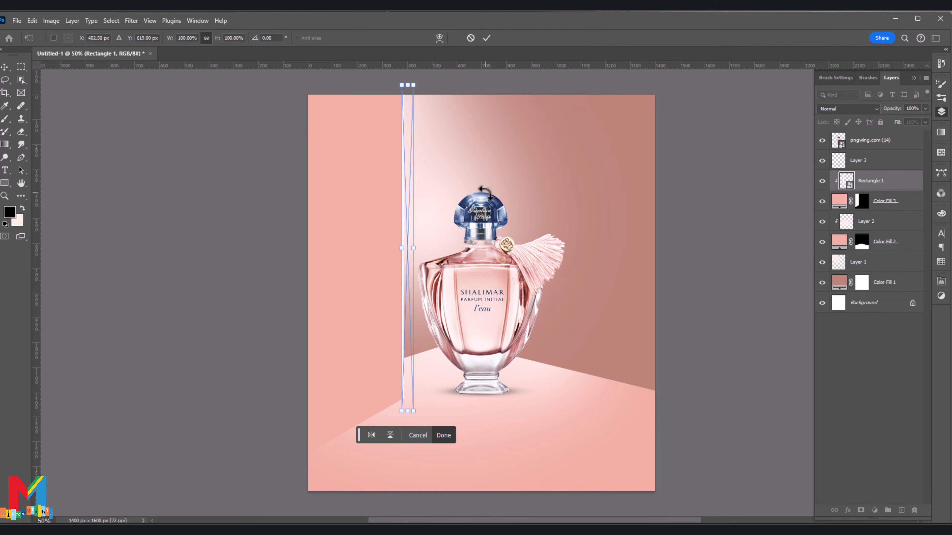
click(486, 37)
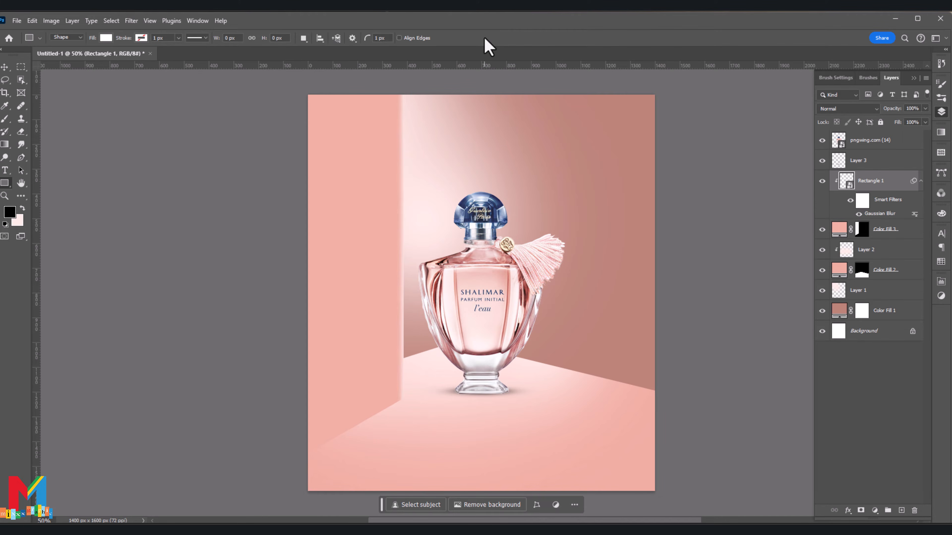
Step: Duplicate the Color Fill 3 wall panel layer and convert the original below the copy to a smart object
click(839, 231)
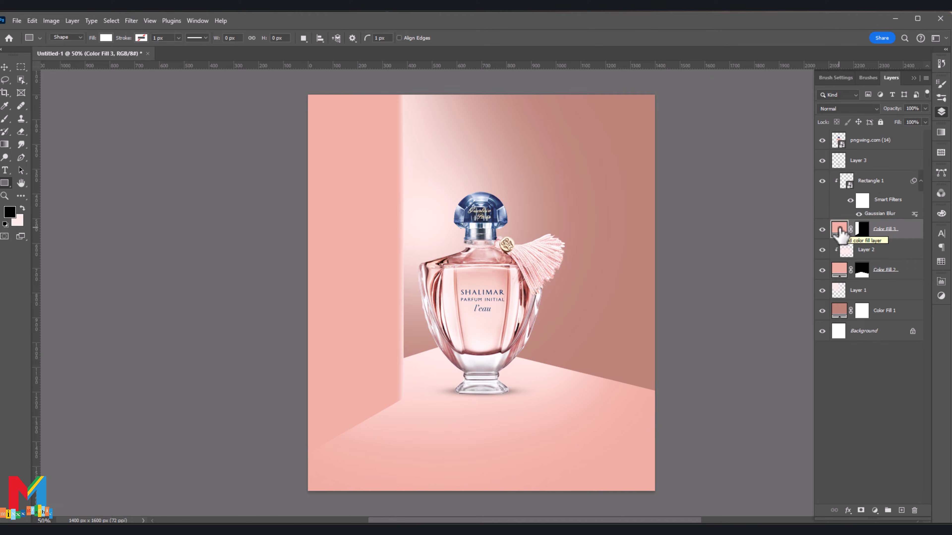
click(822, 249)
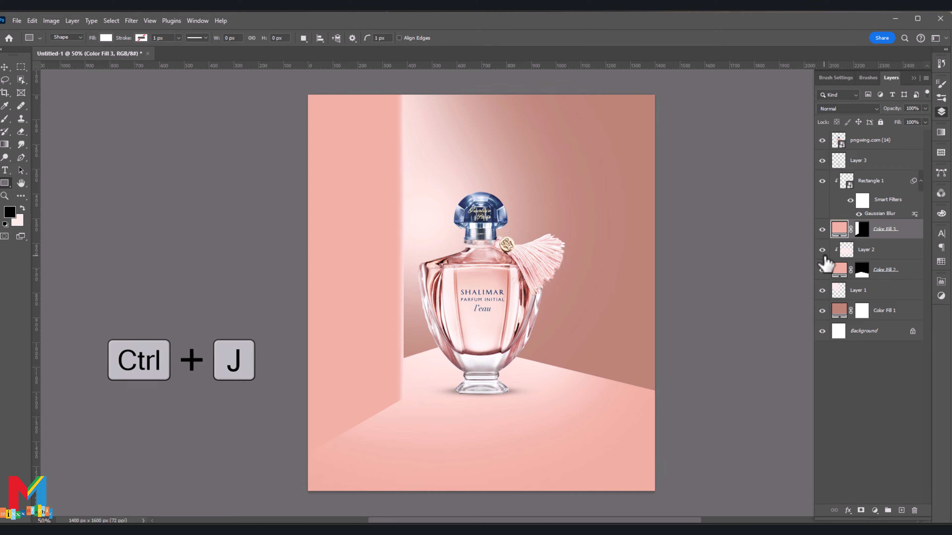
key(ctrl+j)
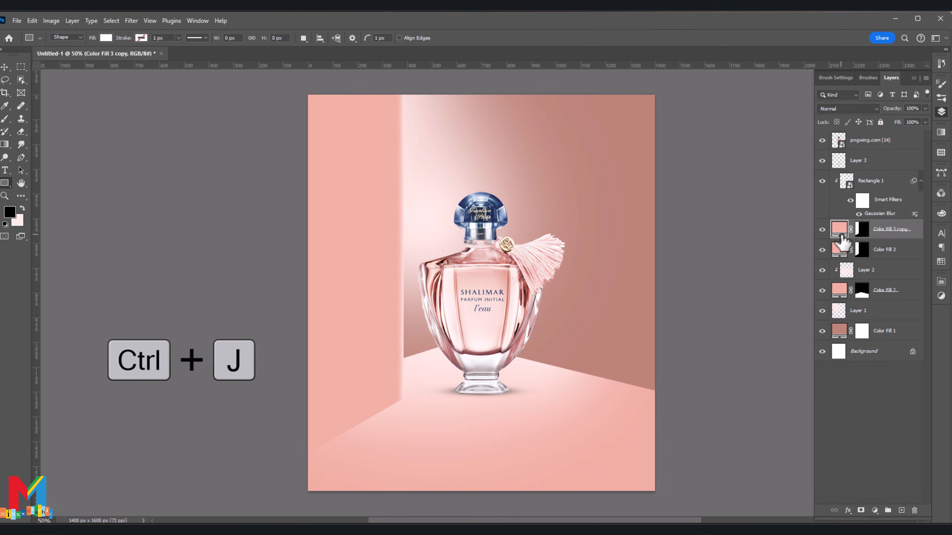
click(841, 251)
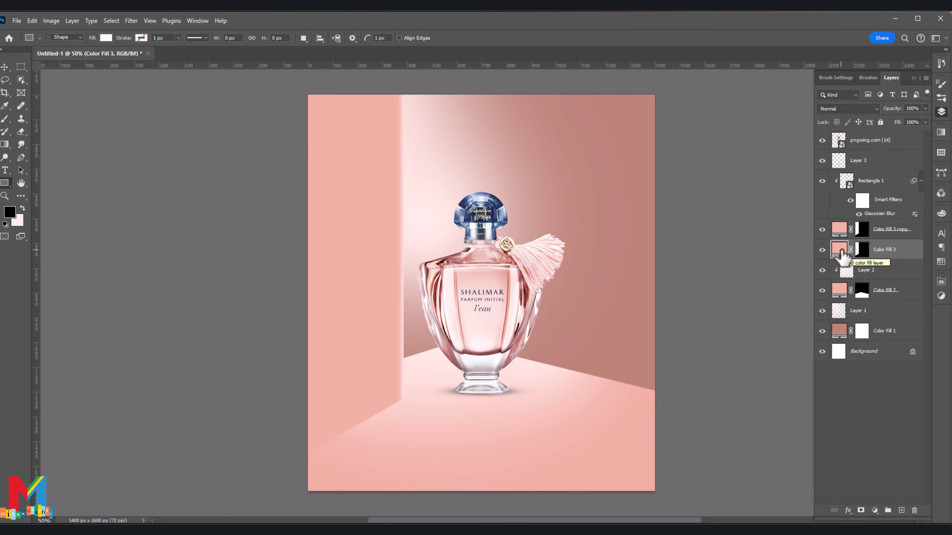
right_click(883, 250)
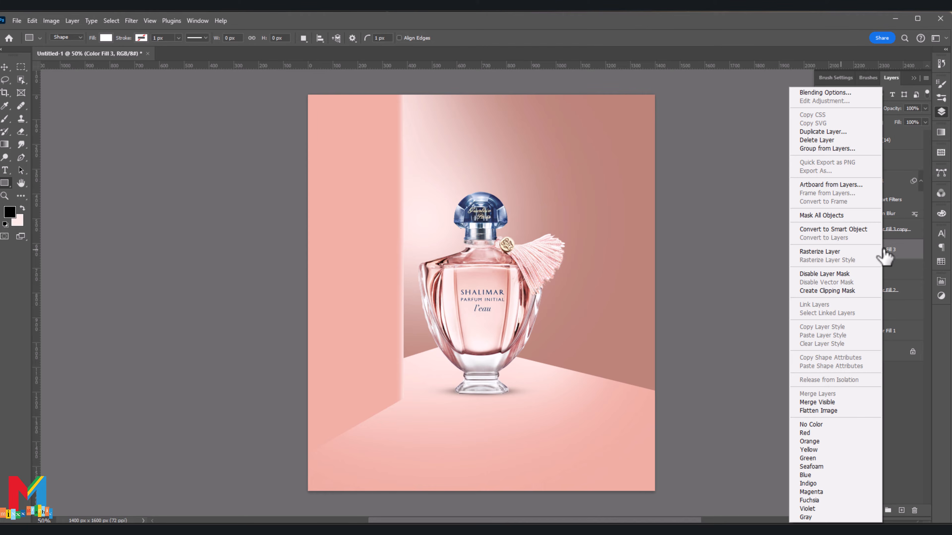
click(830, 229)
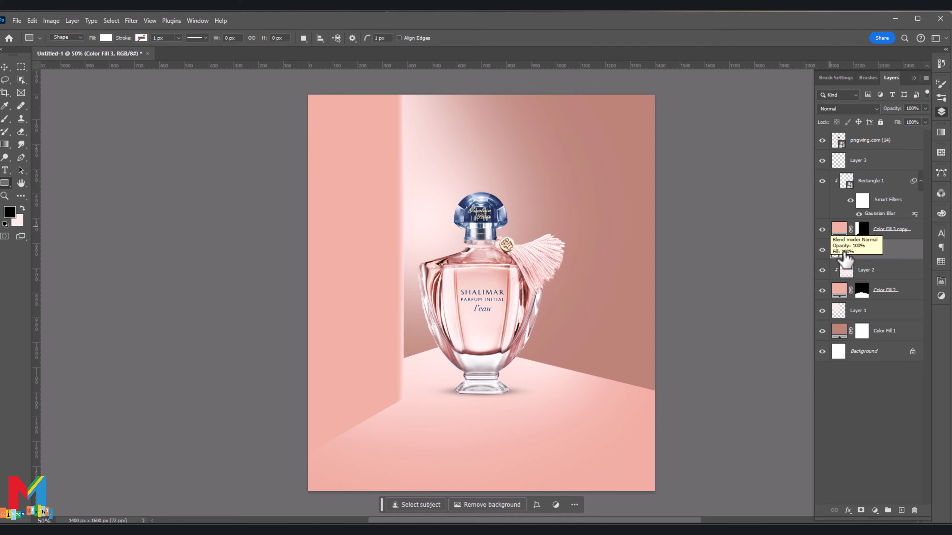
Step: Apply a black (#000000) Color Overlay layer style to the Color Fill 3 smart object
right_click(839, 250)
click(845, 257)
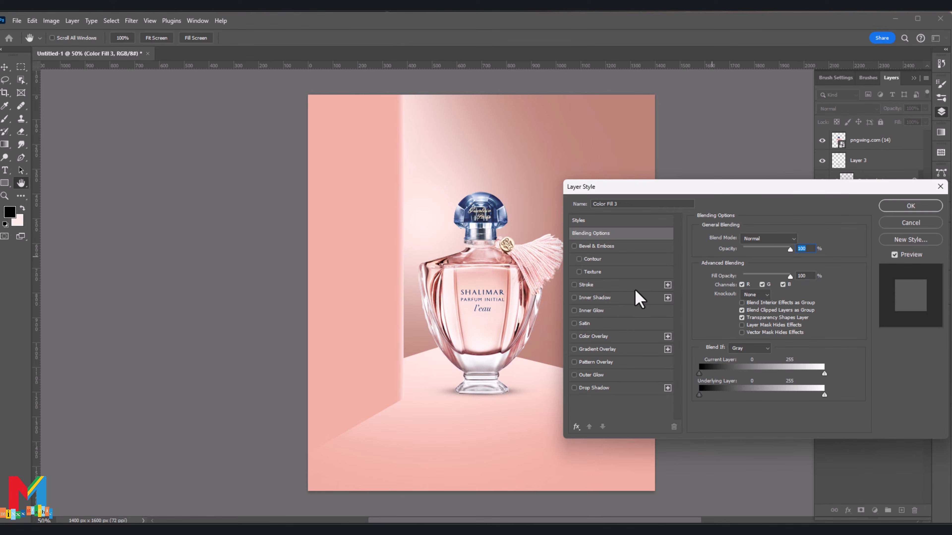
click(600, 336)
click(797, 243)
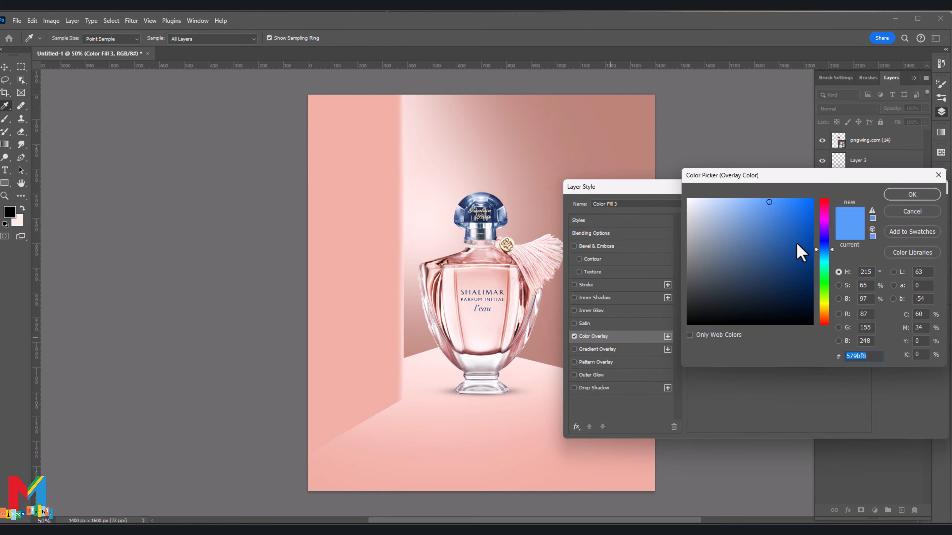
drag(701, 310, 684, 339)
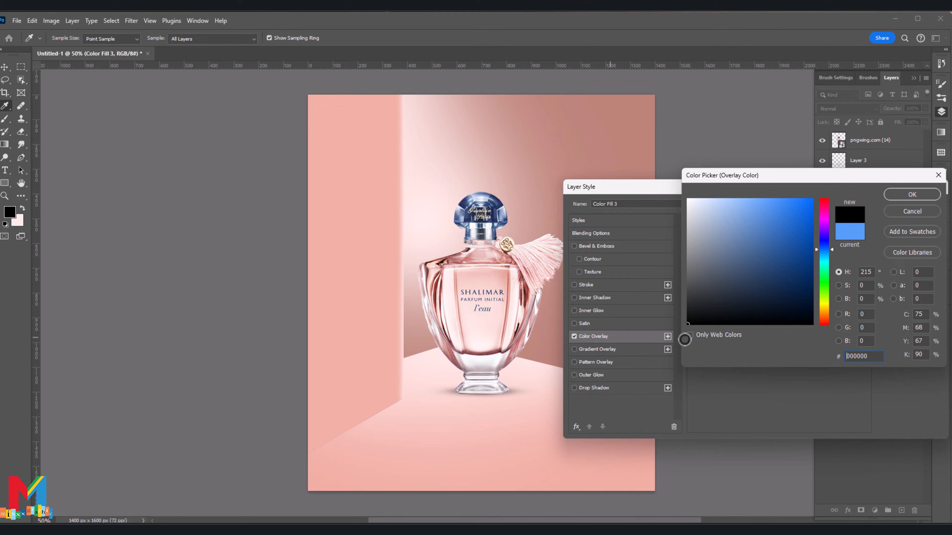
click(911, 195)
click(913, 205)
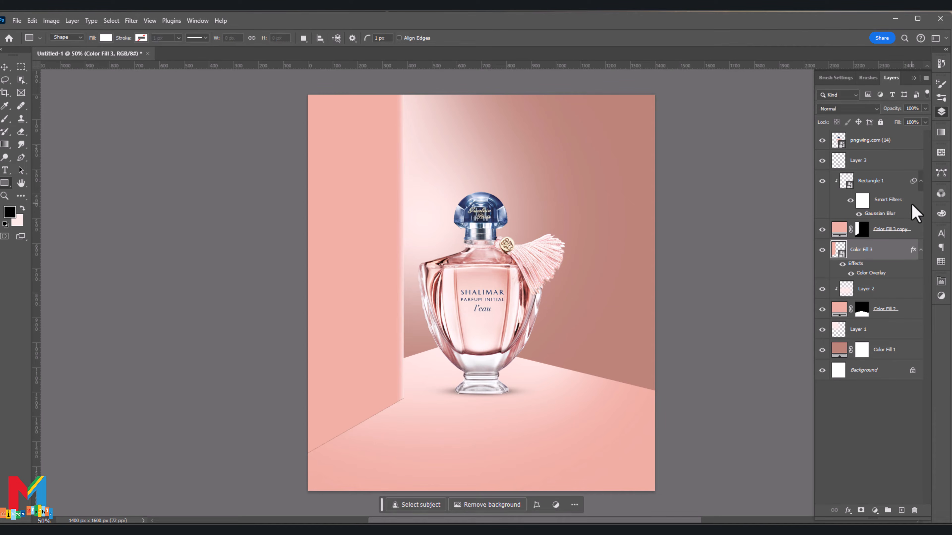
Step: Distort the black Color Fill 3 shape down onto the floor in front of the wall panel as a cast shadow
key(ctrl+t)
scroll(337, 205, down, 1)
right_click(337, 207)
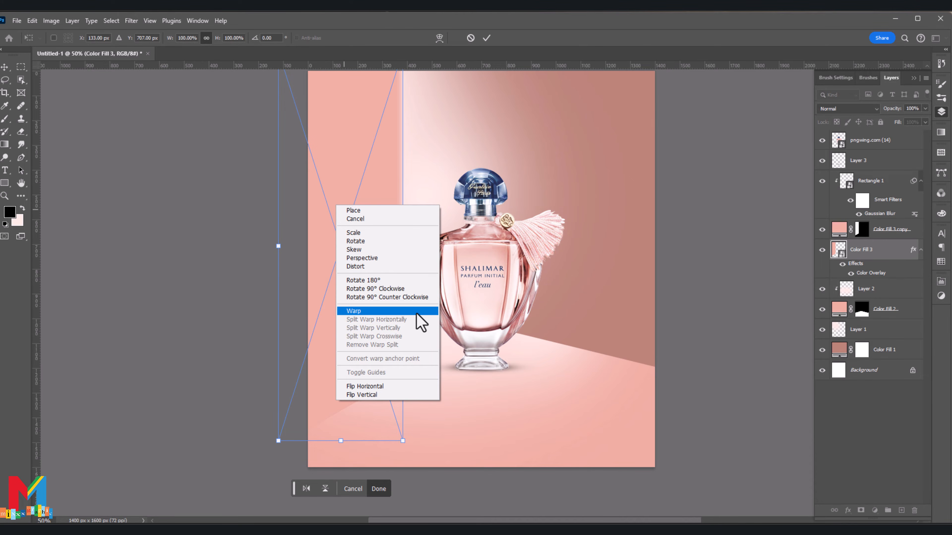
click(402, 266)
scroll(403, 202, up, 1)
drag(403, 75, 542, 451)
drag(278, 85, 383, 504)
drag(403, 382, 382, 298)
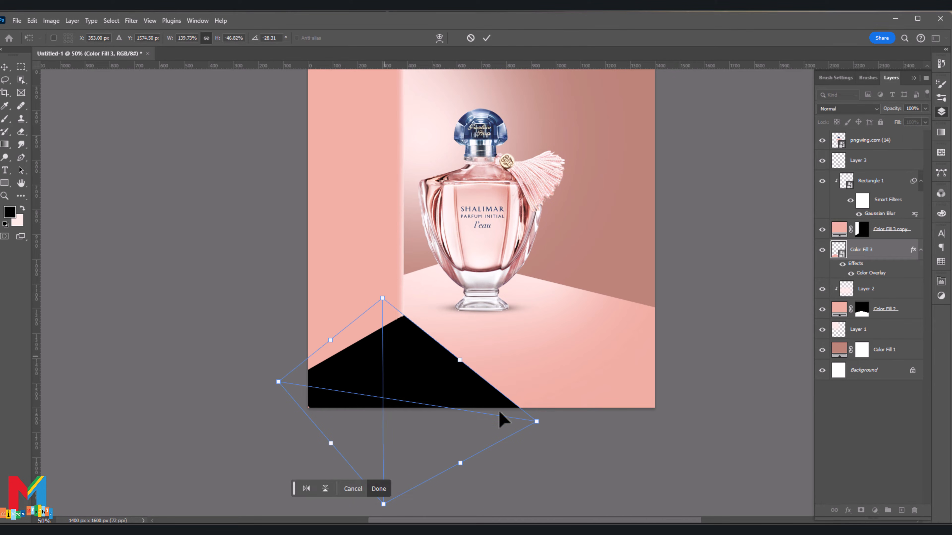
Step: Stretch the shadow across the floor, align its upper edge with the wall panel's bottom corner, and apply the distortion
drag(538, 426, 614, 404)
scroll(459, 451, down, 2)
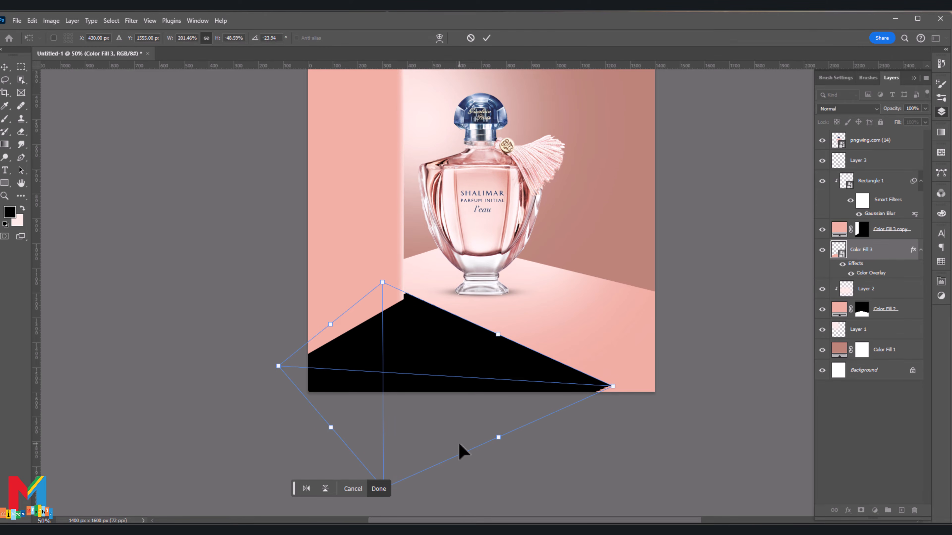
mouse_move(379, 457)
mouse_down()
mouse_move(441, 477)
mouse_move(372, 469)
mouse_up()
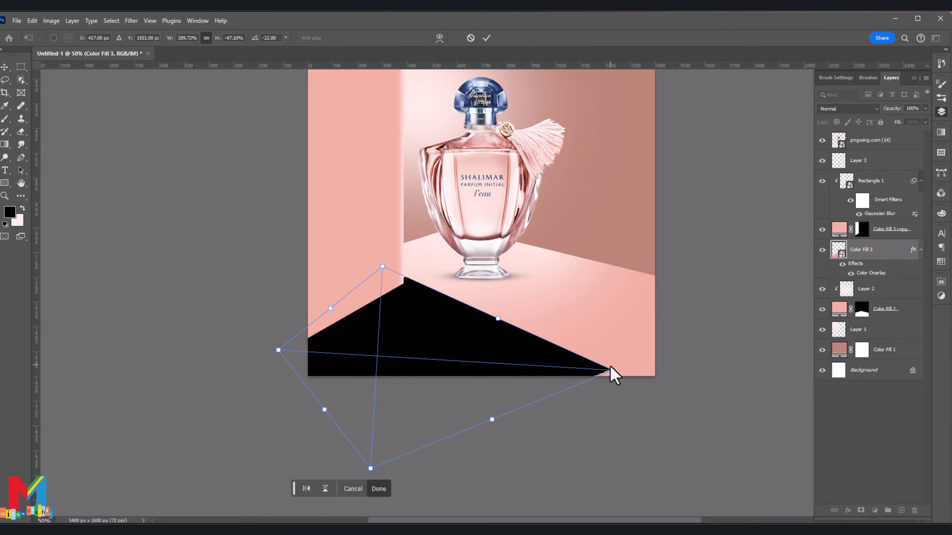
drag(610, 368, 621, 386)
mouse_move(382, 266)
mouse_down()
mouse_move(382, 279)
mouse_move(375, 271)
mouse_up()
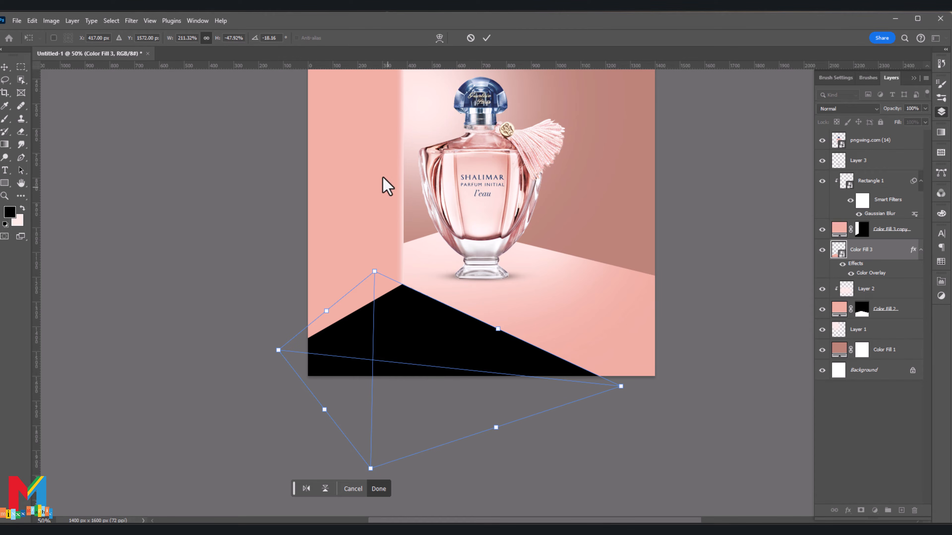
click(487, 37)
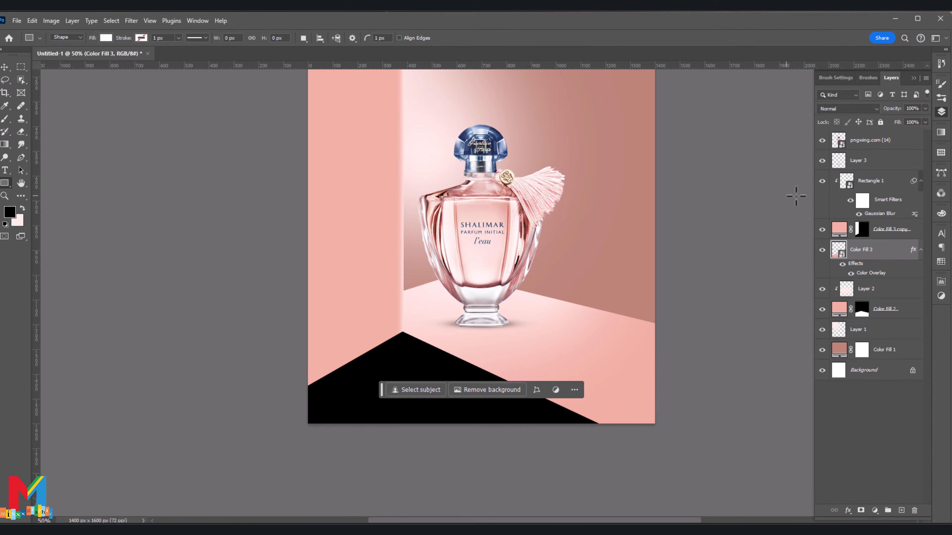
Step: Lower the shadow layer's opacity to 43% and fade the shadow toward the canvas's lower-right corner with a linear gradient on a layer mask
click(925, 108)
drag(925, 119, 889, 127)
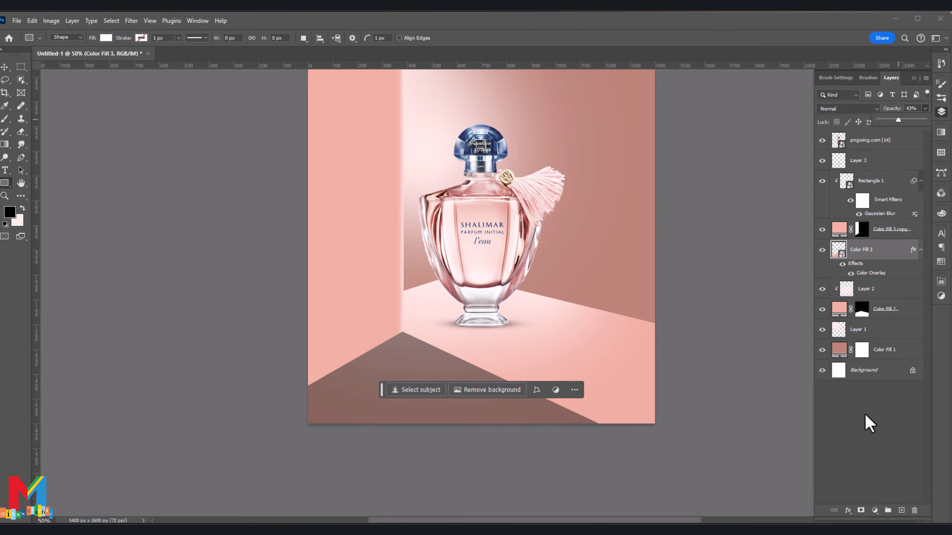
click(860, 512)
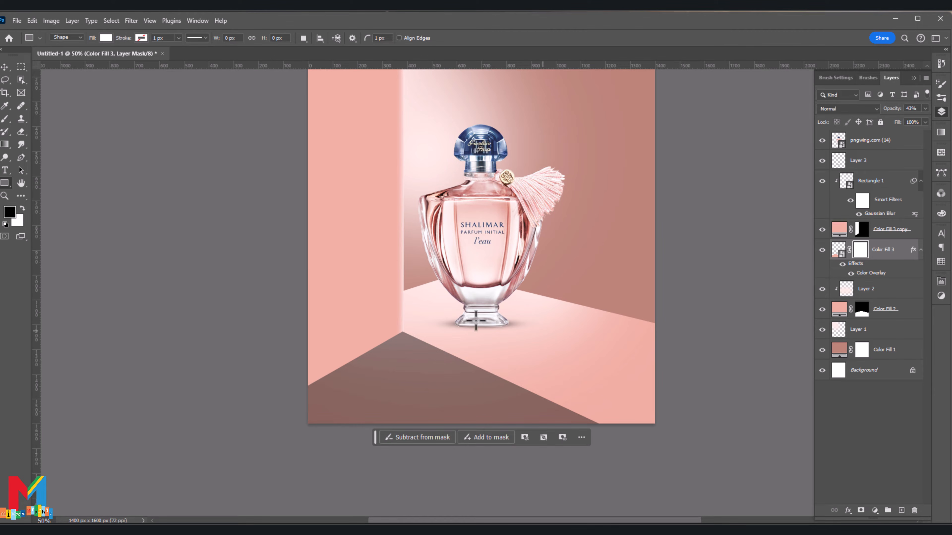
scroll(475, 320, down, 1)
click(5, 144)
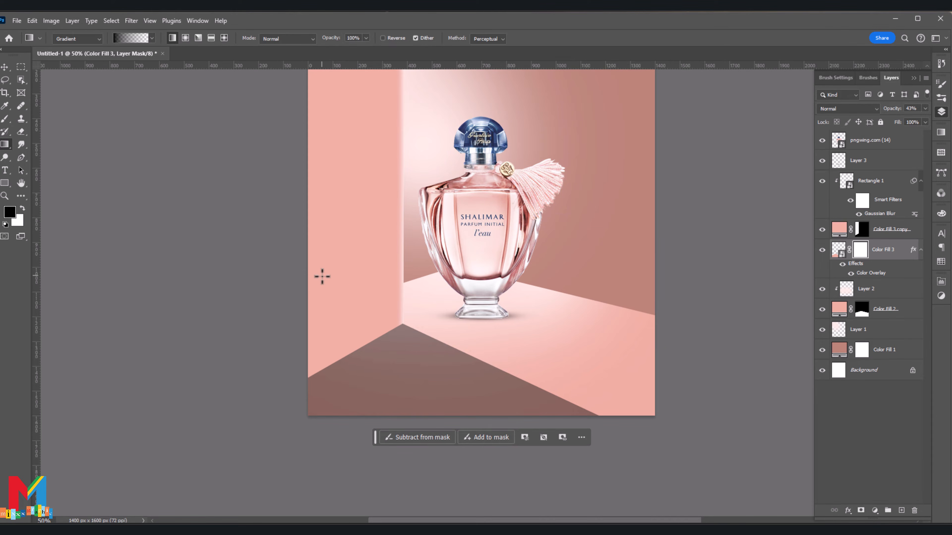
scroll(485, 411, down, 3)
drag(493, 413, 325, 303)
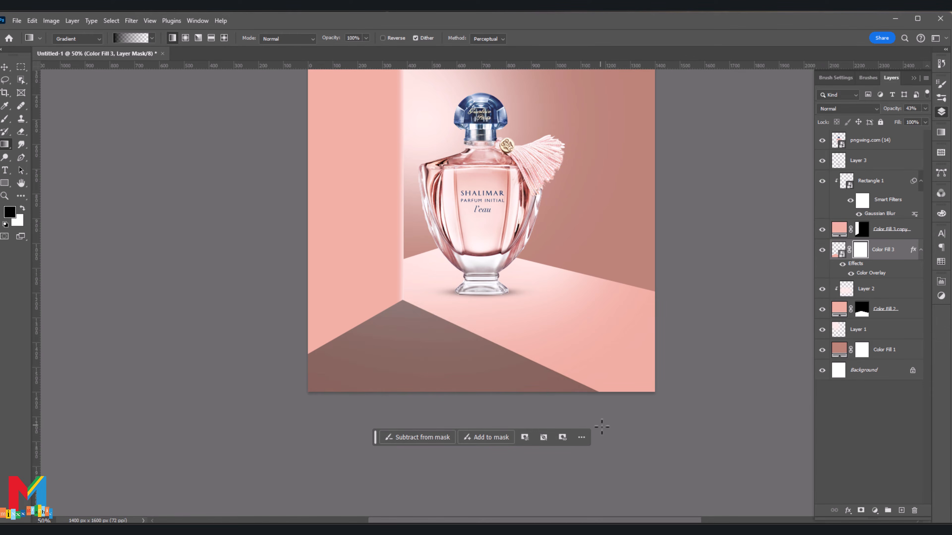
mouse_move(638, 451)
mouse_down()
mouse_move(351, 296)
mouse_move(263, 272)
mouse_move(224, 155)
mouse_up()
click(5, 68)
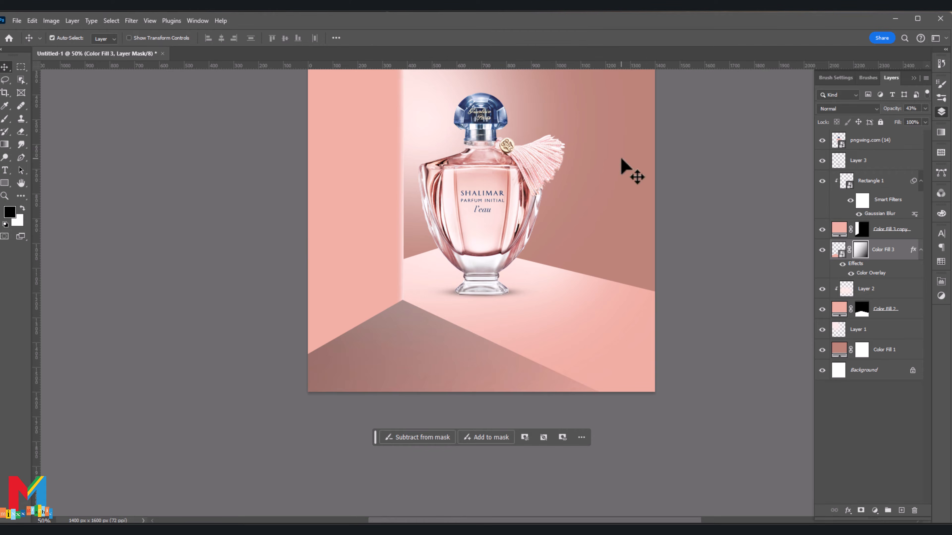
Step: Apply a Gaussian Blur with an 18.0 px radius to the Color Fill 3 shadow as a smart filter
click(838, 250)
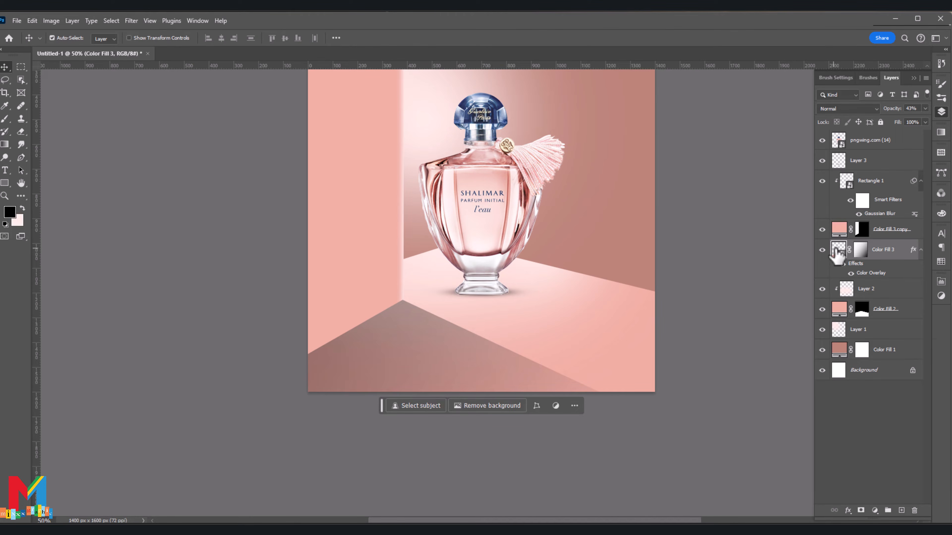
click(131, 21)
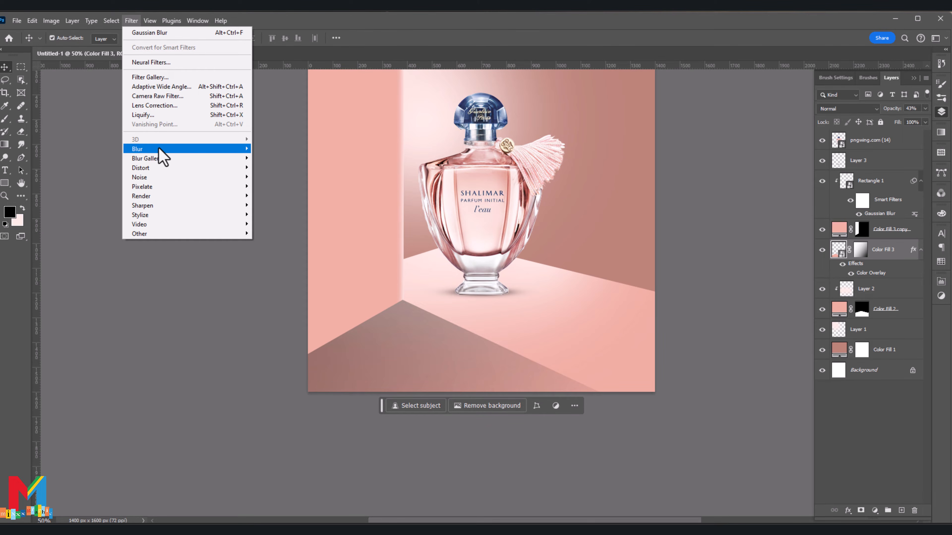
click(279, 195)
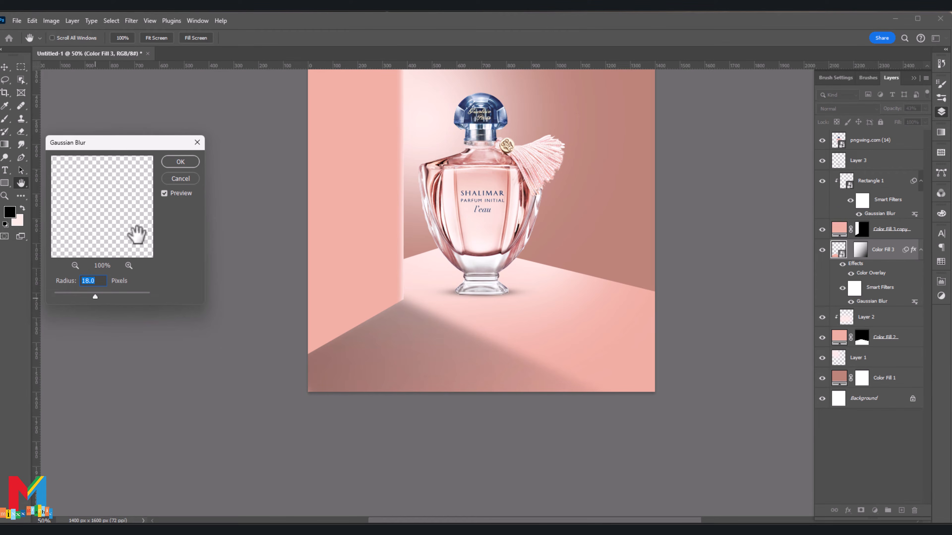
click(180, 162)
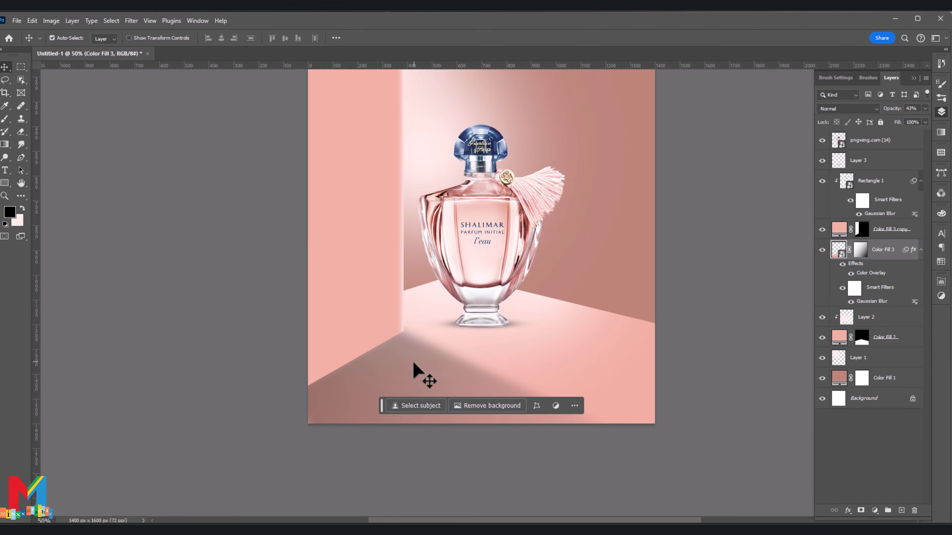
click(169, 319)
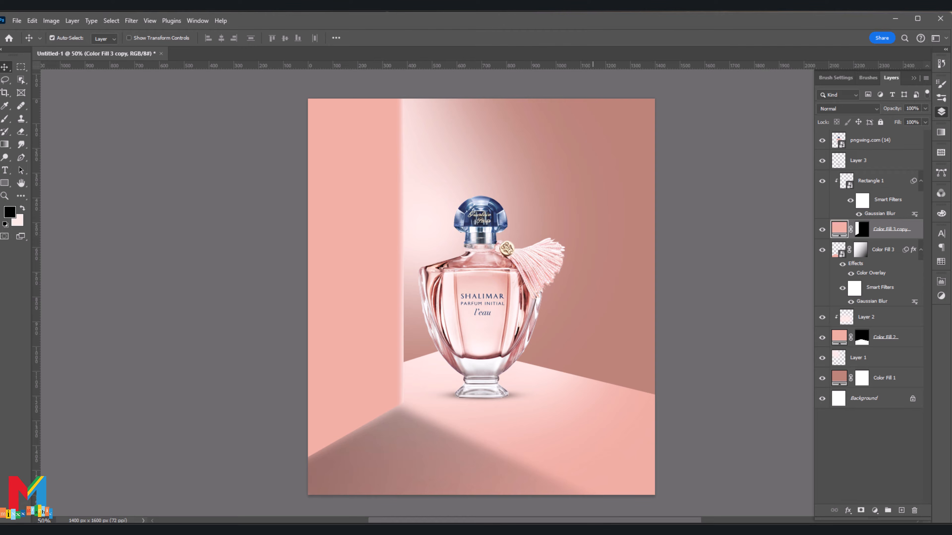
Step: Add a Gradient Overlay layer style to the Color Fill 3 copy wall panel
right_click(839, 230)
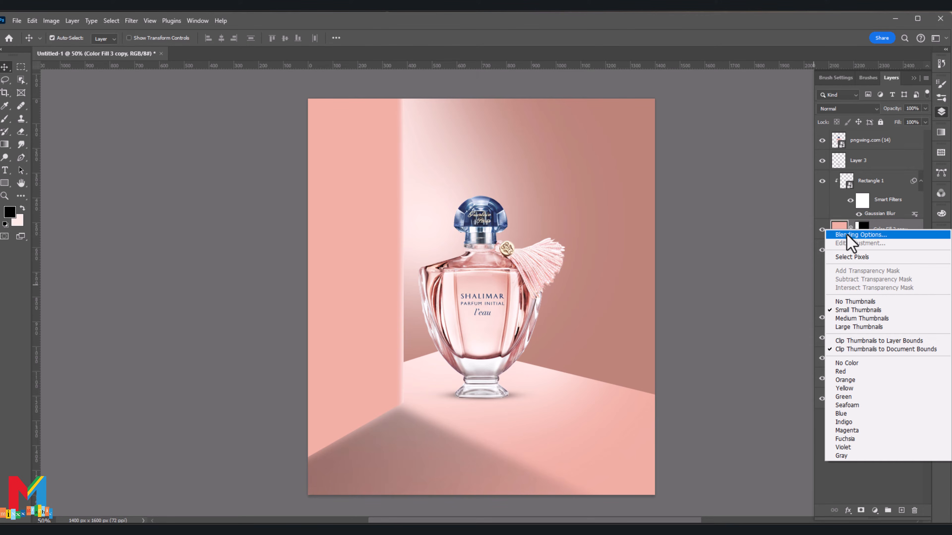
click(847, 235)
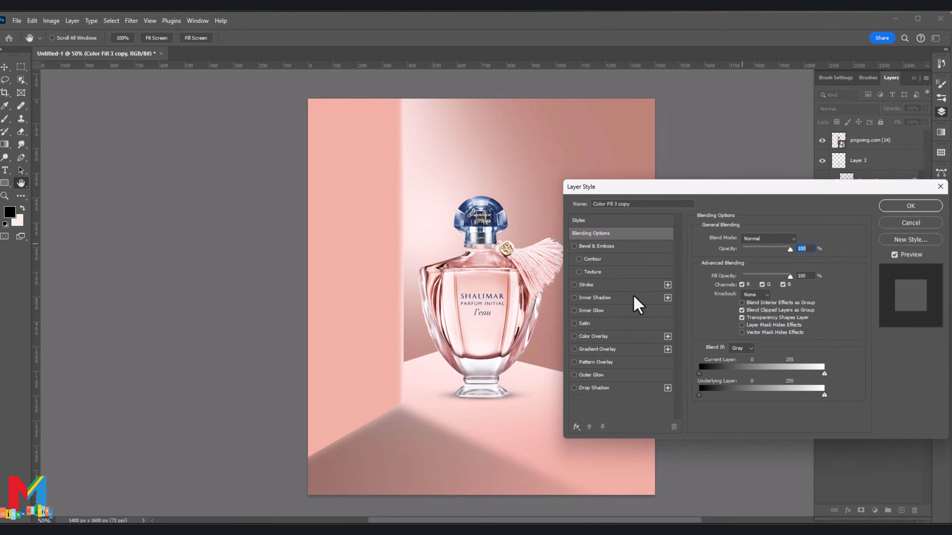
click(600, 348)
Step: Recolor the overlay gradient's middle stop to #e4b1a6, set the gradient scale to about 81%, and apply the style
click(755, 262)
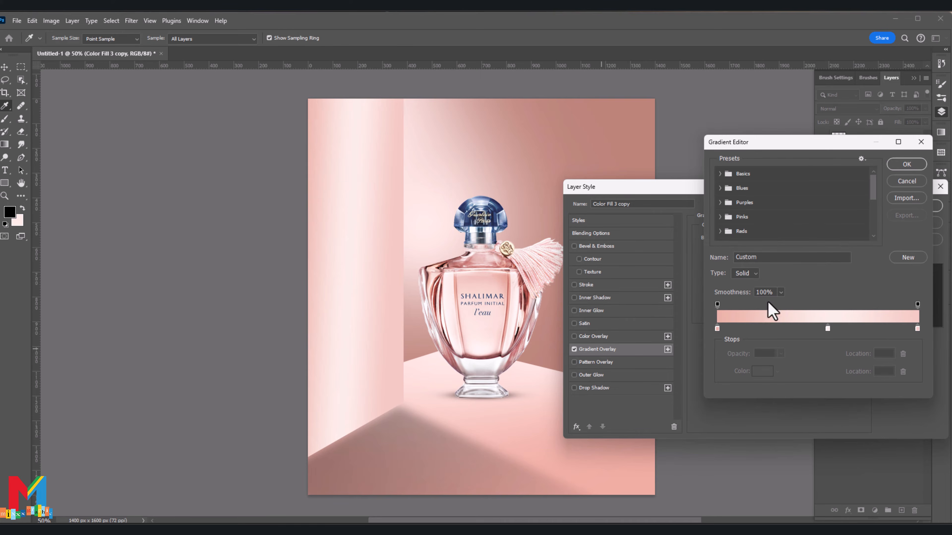
double_click(828, 328)
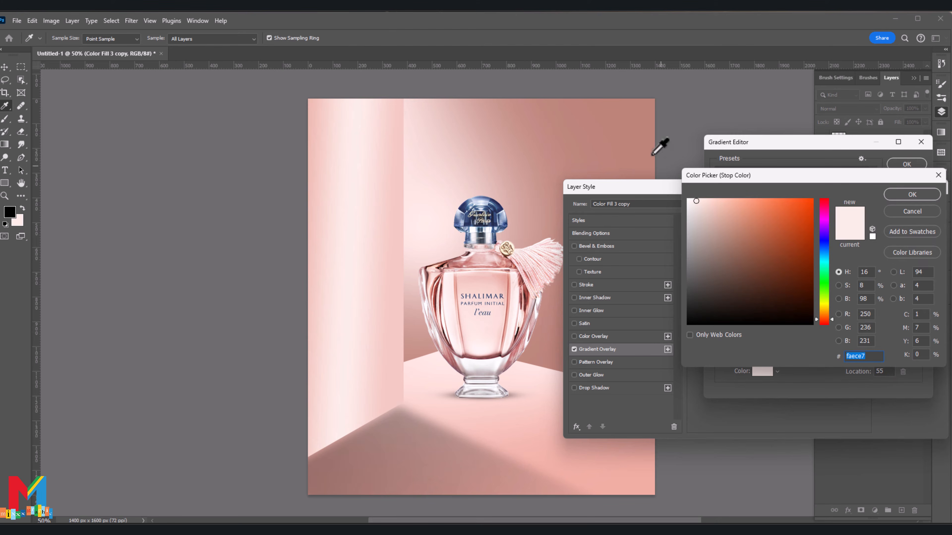
click(634, 138)
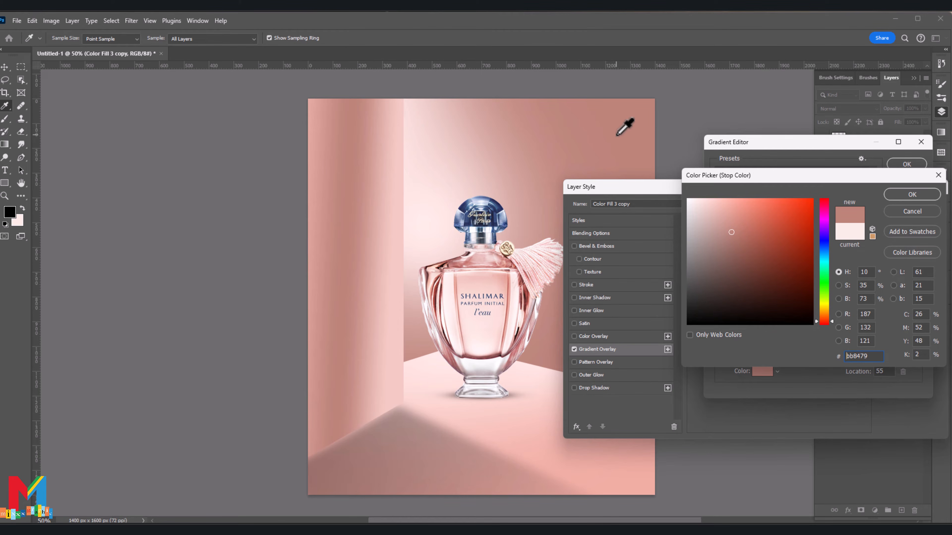
click(722, 211)
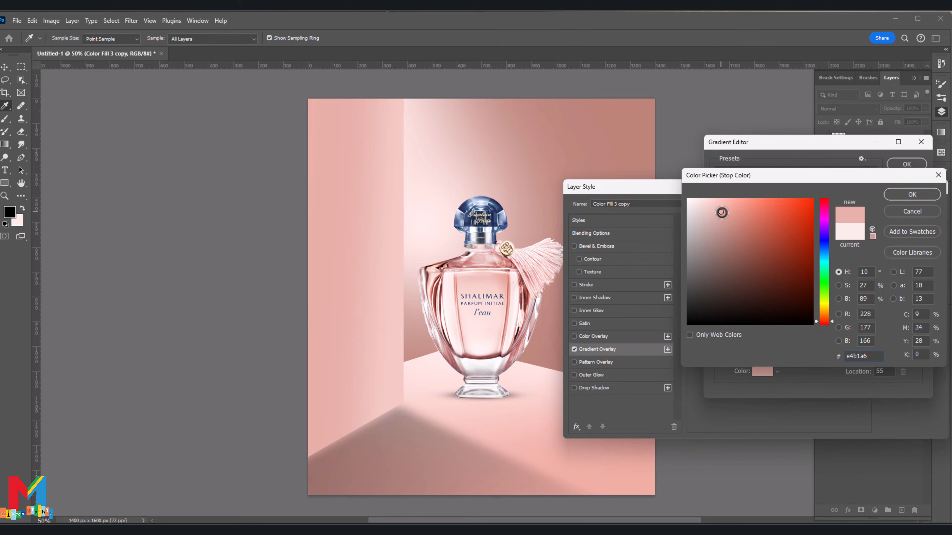
click(912, 195)
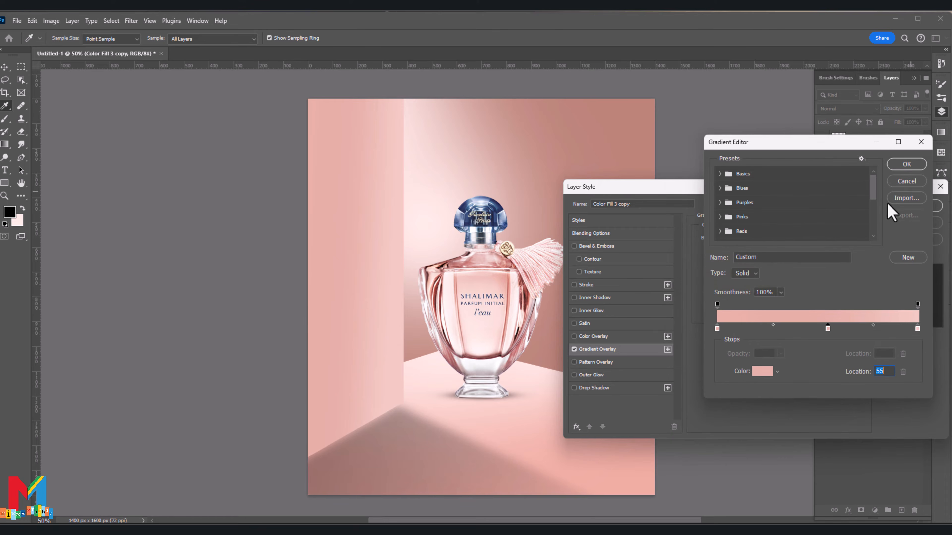
click(905, 166)
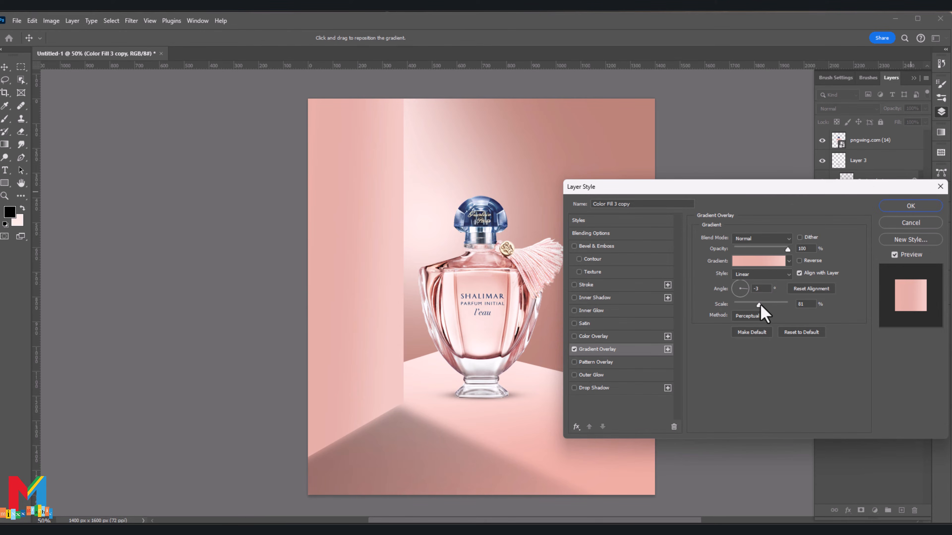
drag(752, 304, 757, 304)
click(911, 206)
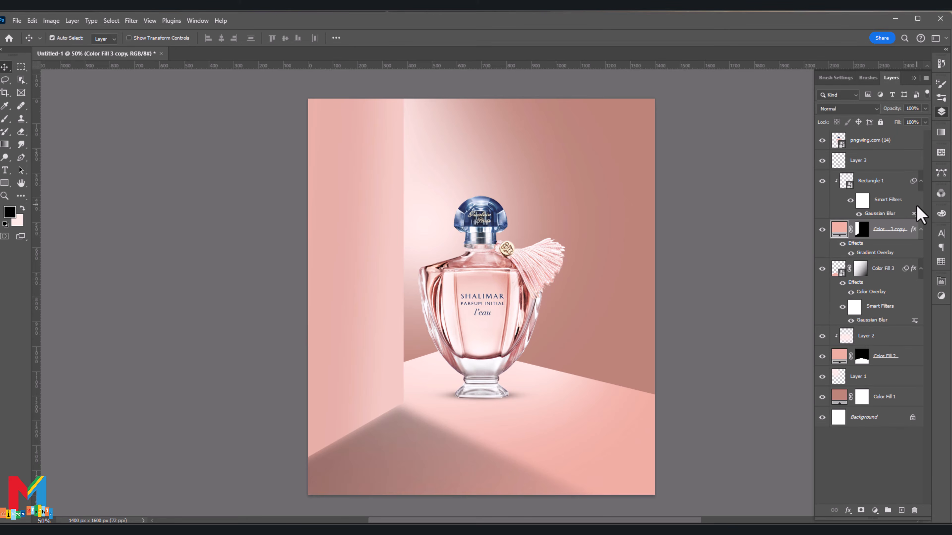
Step: Duplicate the bottle layer, flip the original bottle layer vertically and move it below the bottle's base as a floor reflection
click(473, 363)
key(ctrl+j)
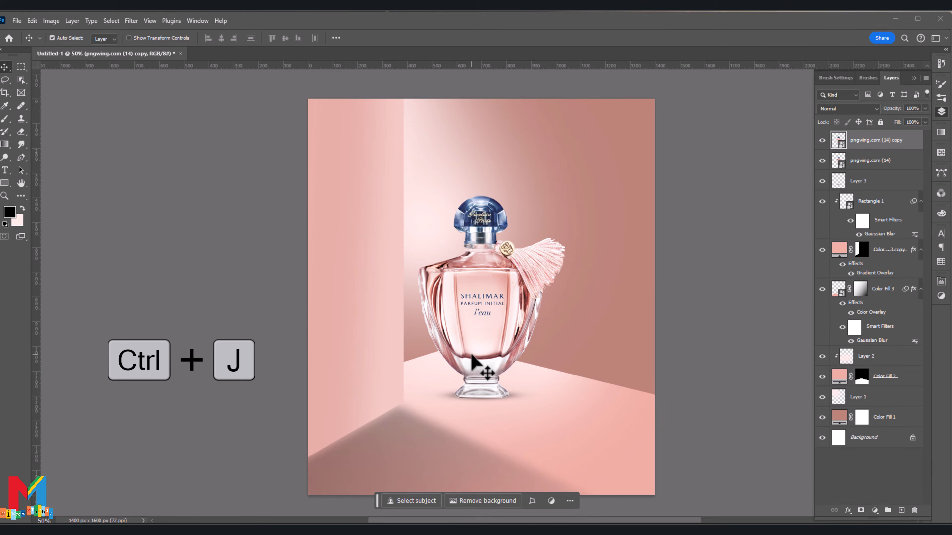
click(841, 165)
key(ctrl+t)
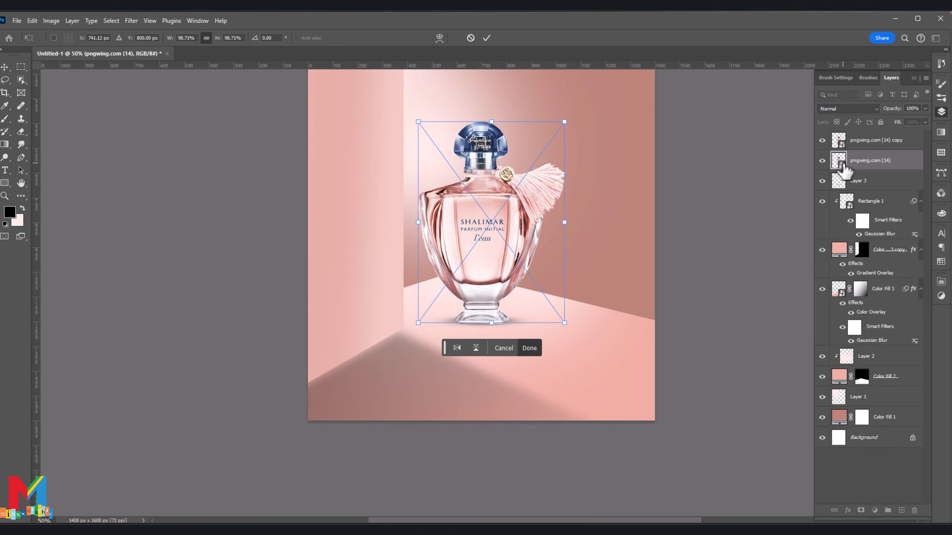
right_click(528, 210)
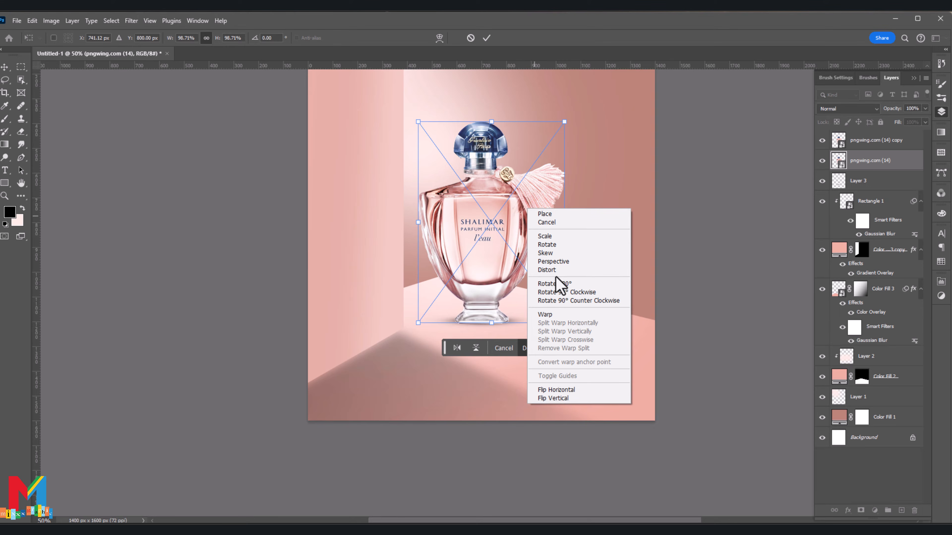
click(562, 397)
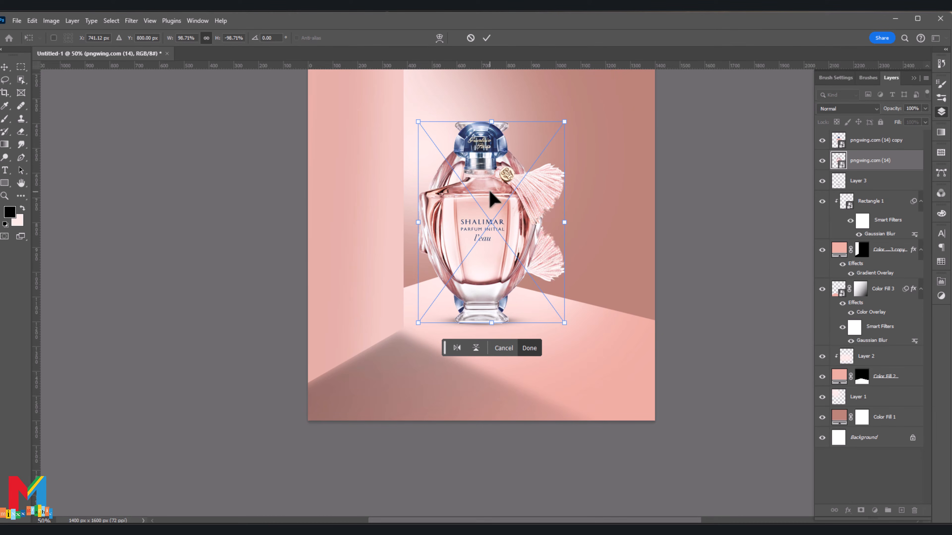
drag(504, 165, 510, 371)
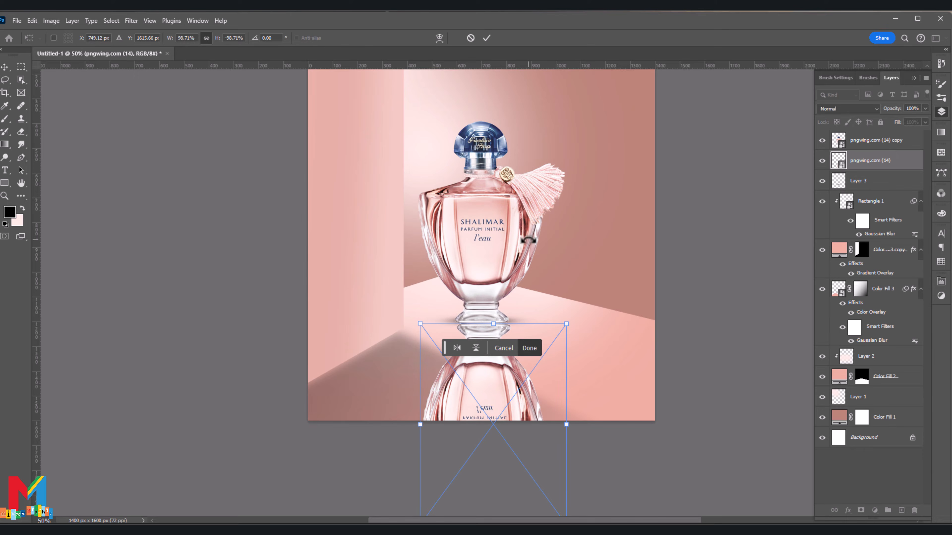
click(487, 38)
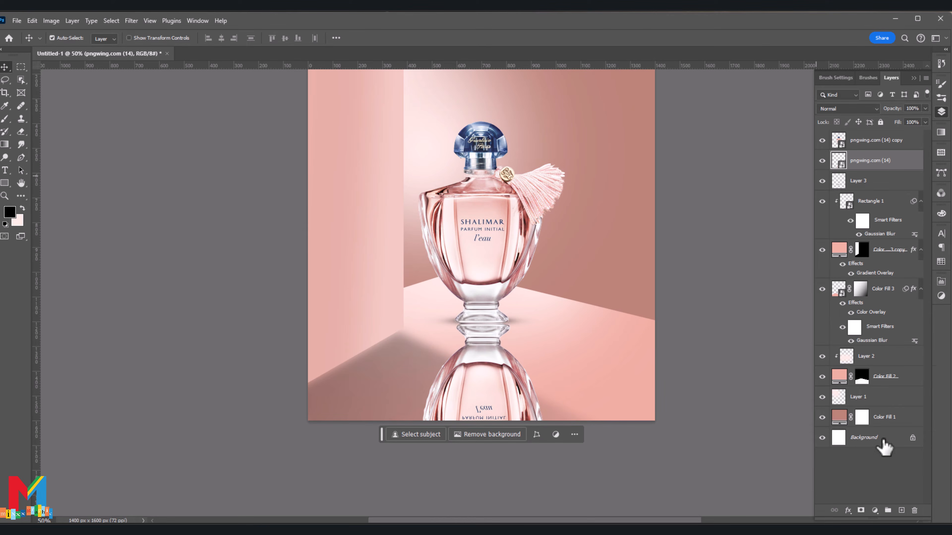
Step: Add a layer mask to the flipped bottle and fade the reflection toward the canvas's lower edge with a linear gradient
click(861, 511)
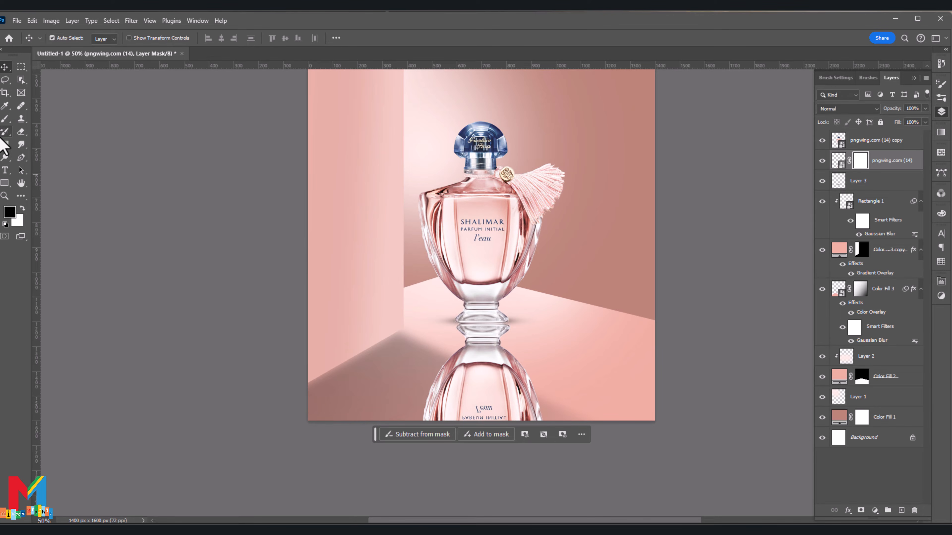
click(5, 144)
drag(467, 321, 468, 448)
scroll(486, 394, down, 2)
key(ctrl+z)
drag(482, 415, 495, 99)
scroll(437, 235, up, 3)
click(5, 66)
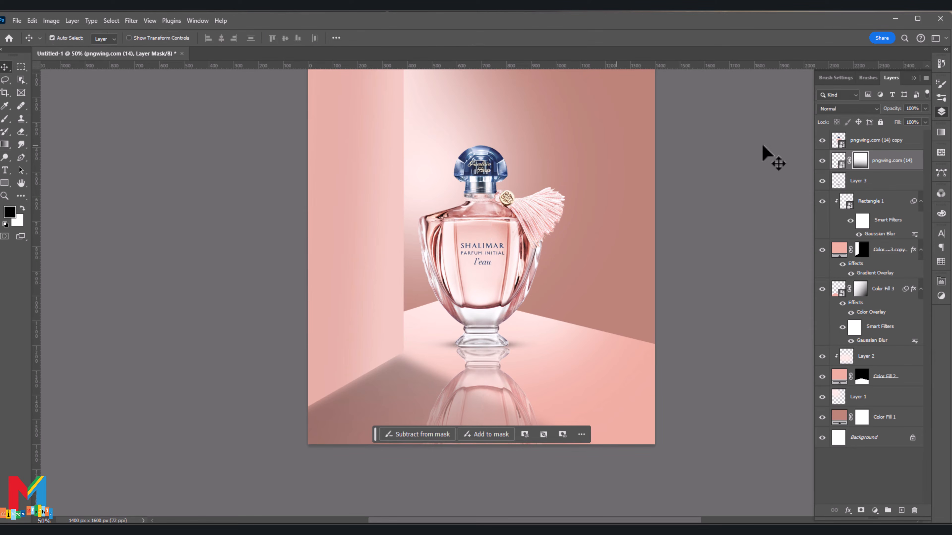
Step: Lower the reflection layer's opacity to 76%
click(821, 161)
click(821, 160)
click(838, 160)
click(925, 108)
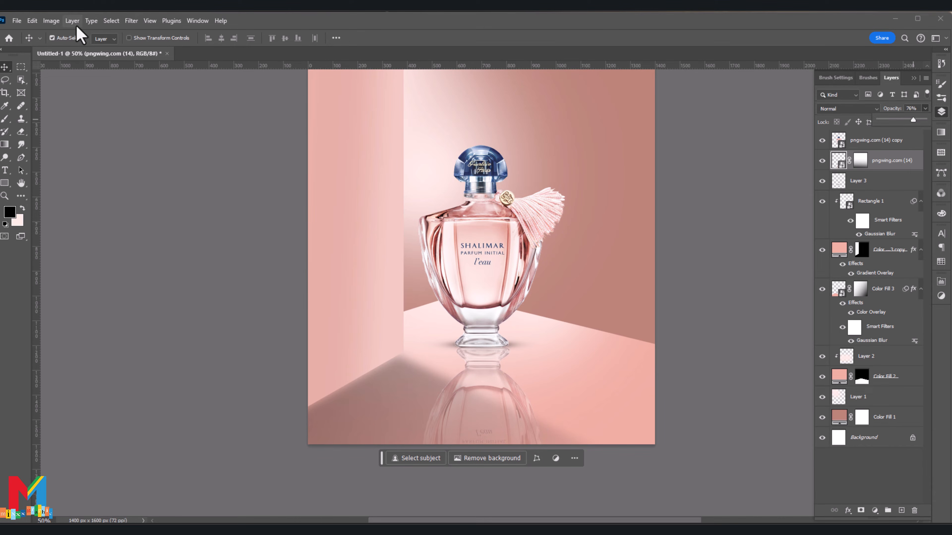
Step: Apply a Gaussian Blur with a 7.0 px radius to the bottle reflection as a smart filter
click(132, 22)
mouse_move(156, 149)
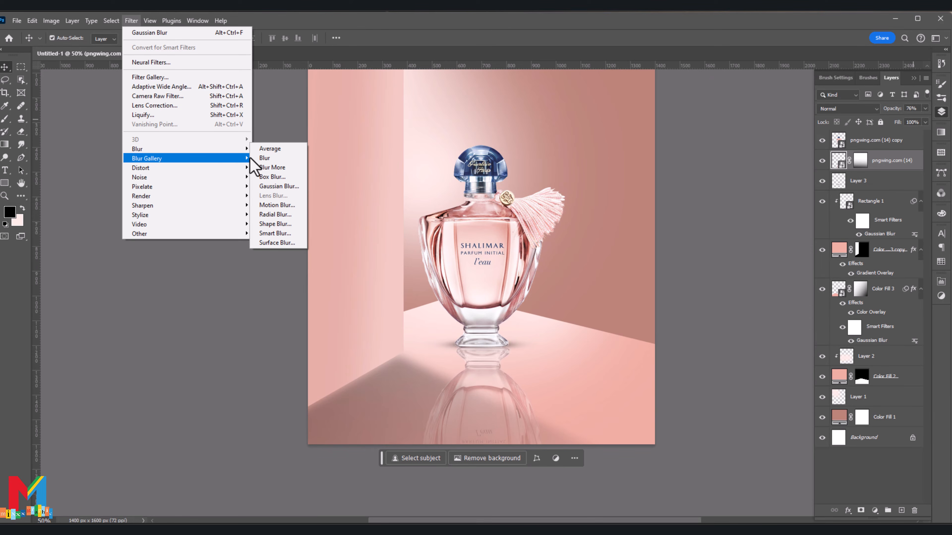
click(291, 190)
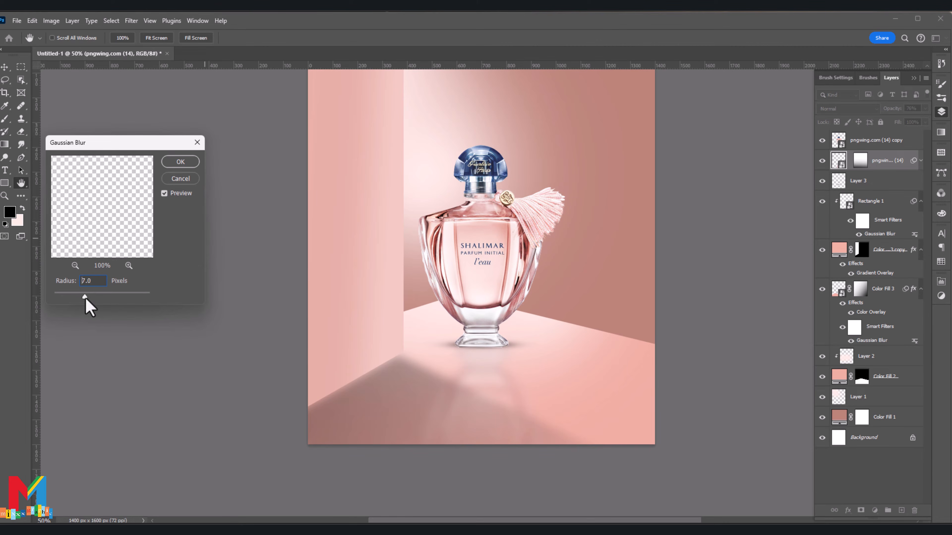
click(180, 162)
scroll(265, 278, up, 2)
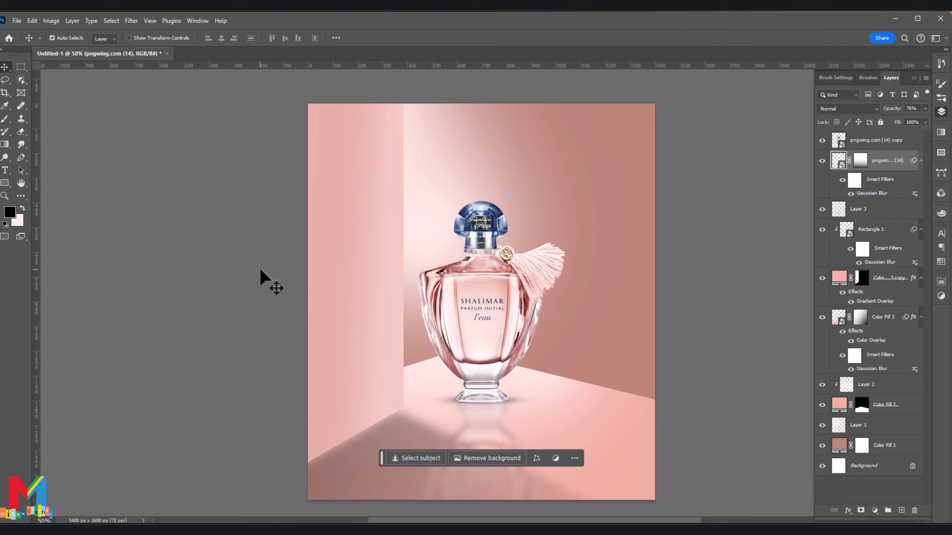
scroll(262, 278, down, 1)
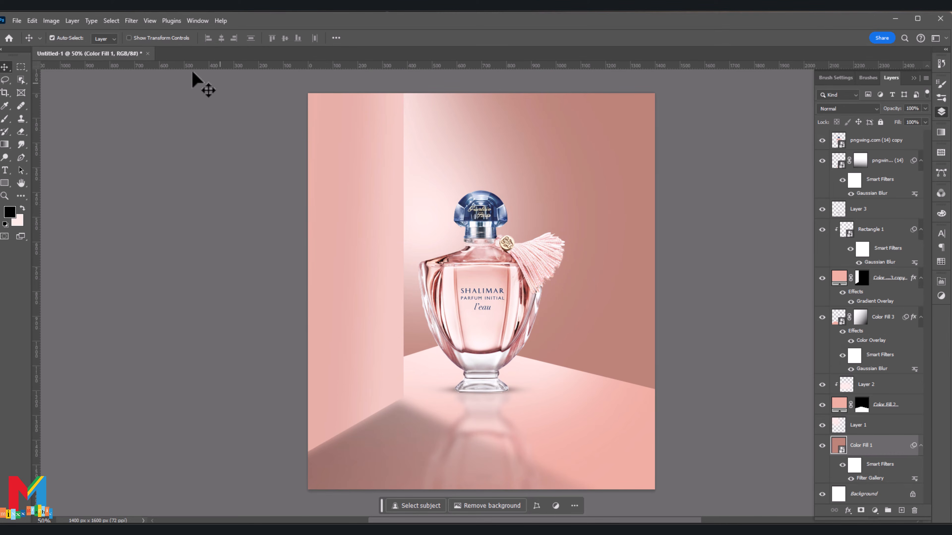
Step: Create a new 1400 x 1600 px RGB document at 72 ppi with a white background
click(17, 21)
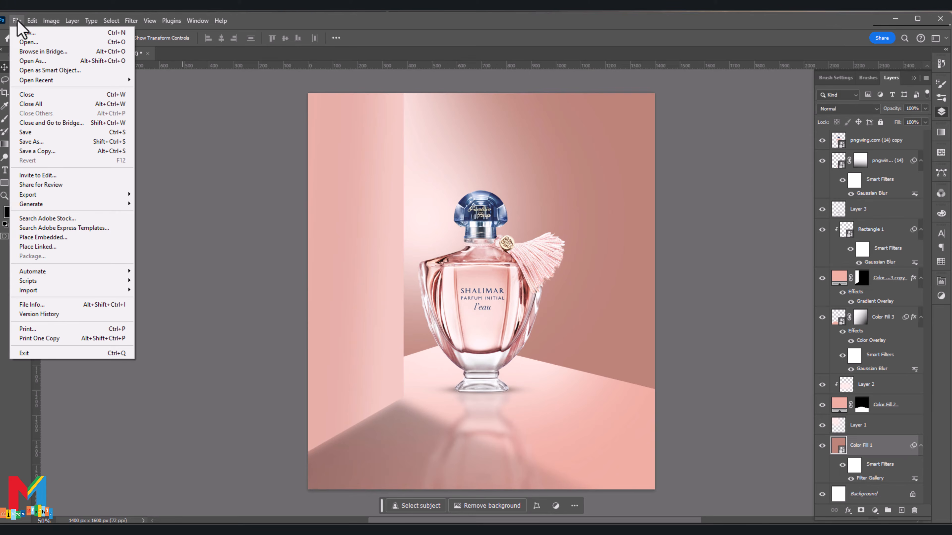
click(23, 29)
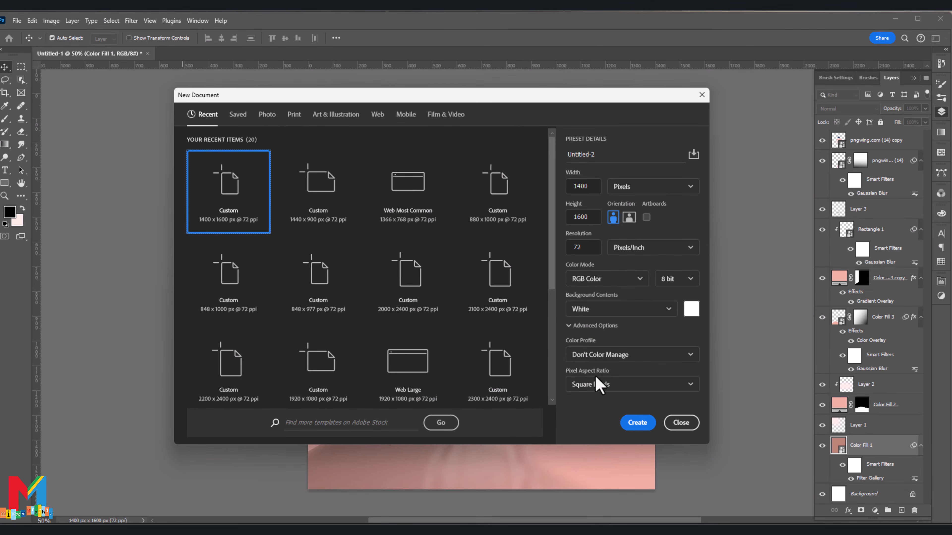
click(636, 423)
right_click(874, 146)
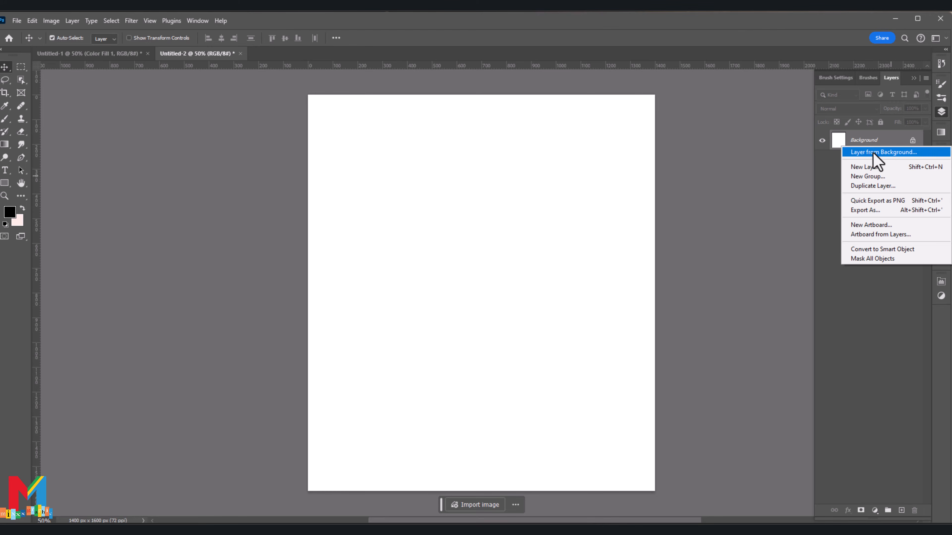
click(818, 209)
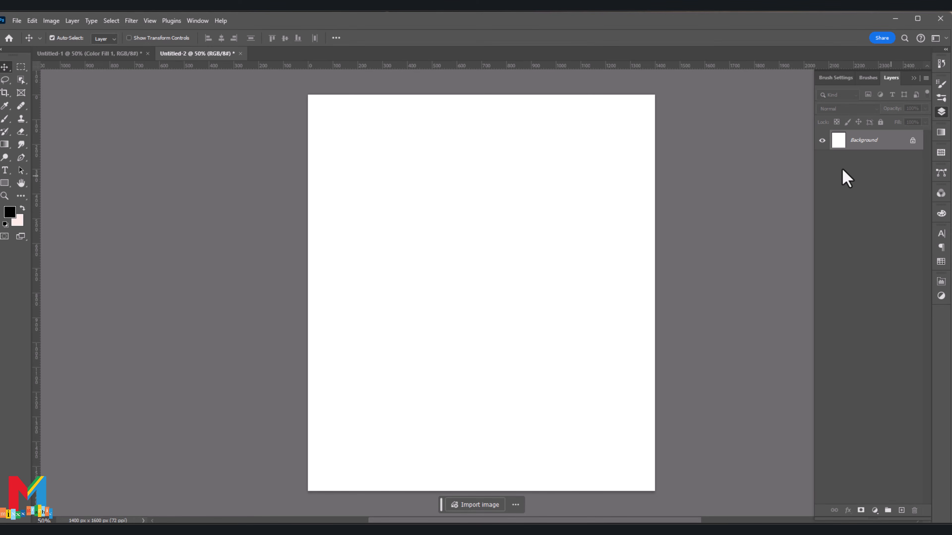
Step: Add a solid black (#000000) fill layer and delete the unlocked white background layer
click(875, 510)
click(896, 335)
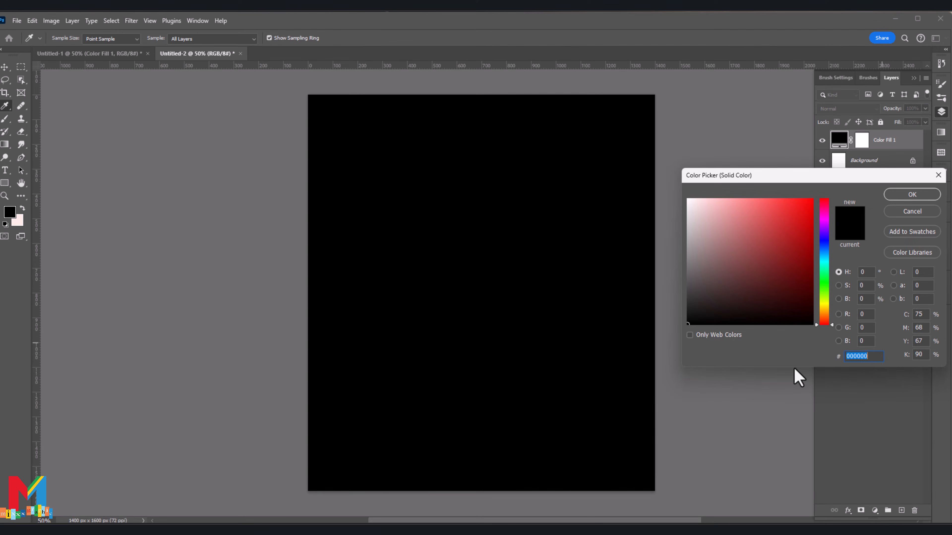
click(922, 190)
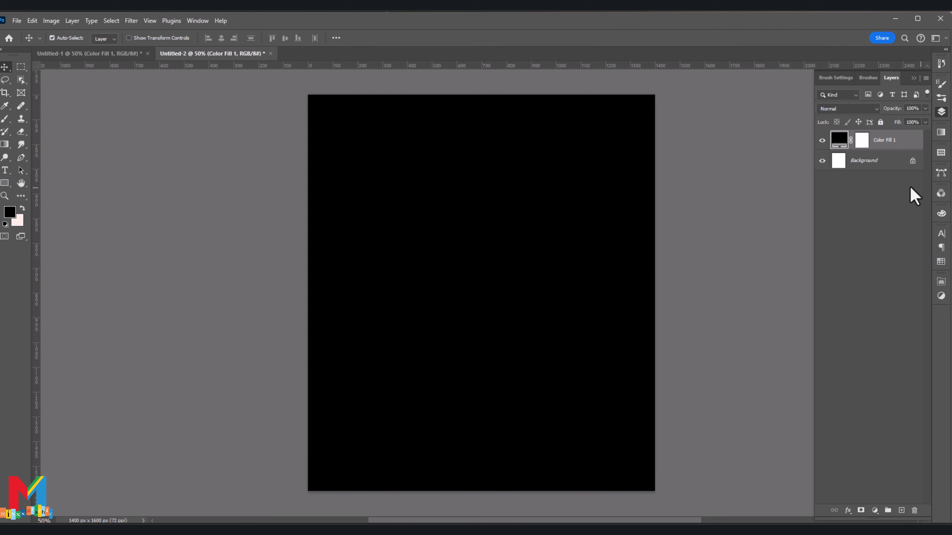
click(912, 161)
click(915, 511)
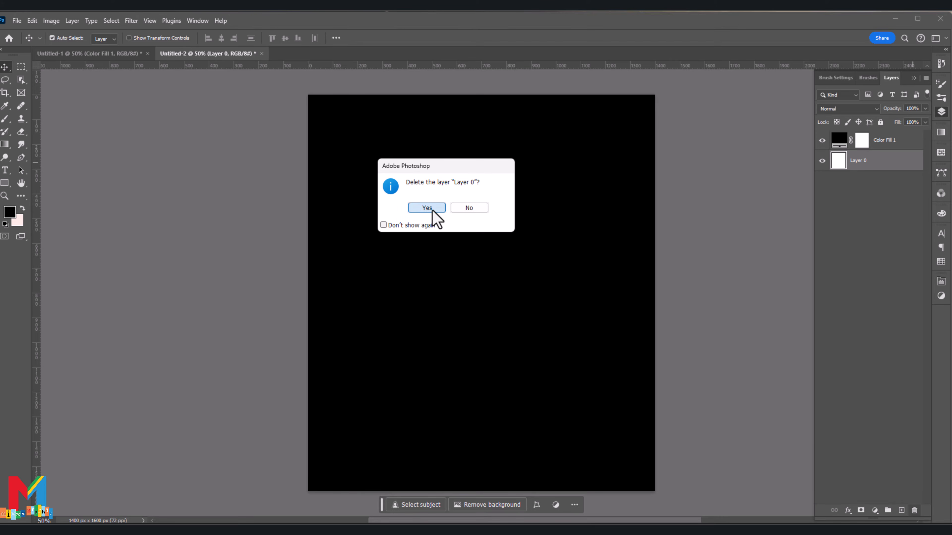
click(423, 206)
Step: Draw a white rectangle along the canvas's right edge and narrow it to about 125 px wide by 1674 px high
click(901, 510)
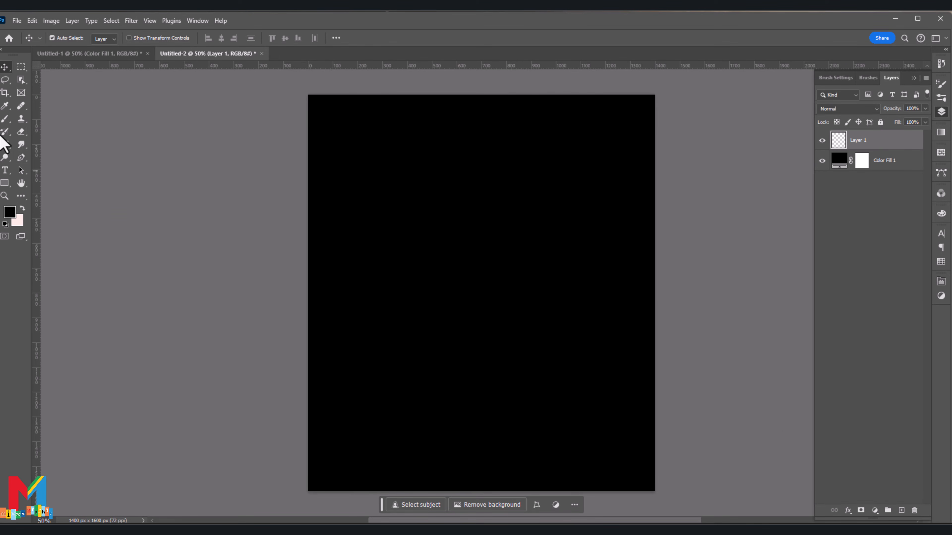
click(13, 184)
drag(662, 86, 626, 501)
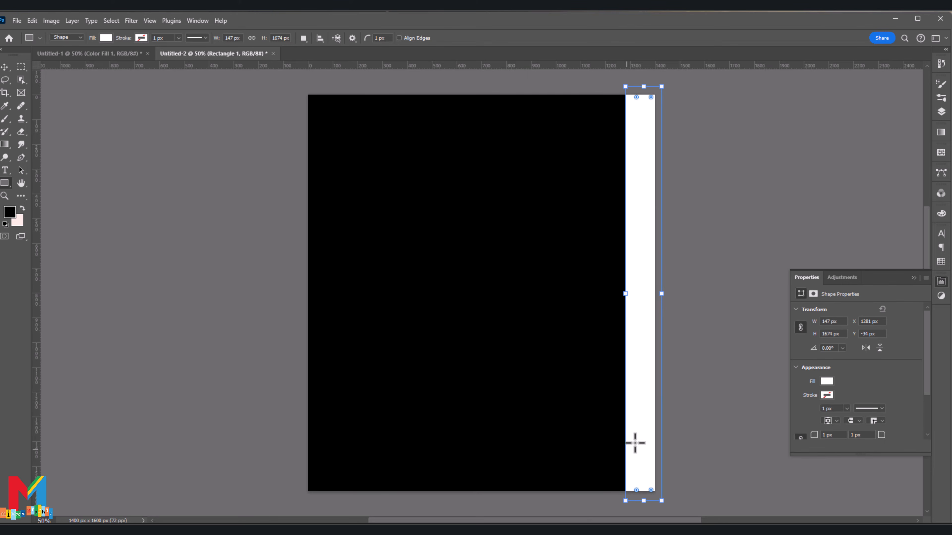
drag(625, 293, 631, 293)
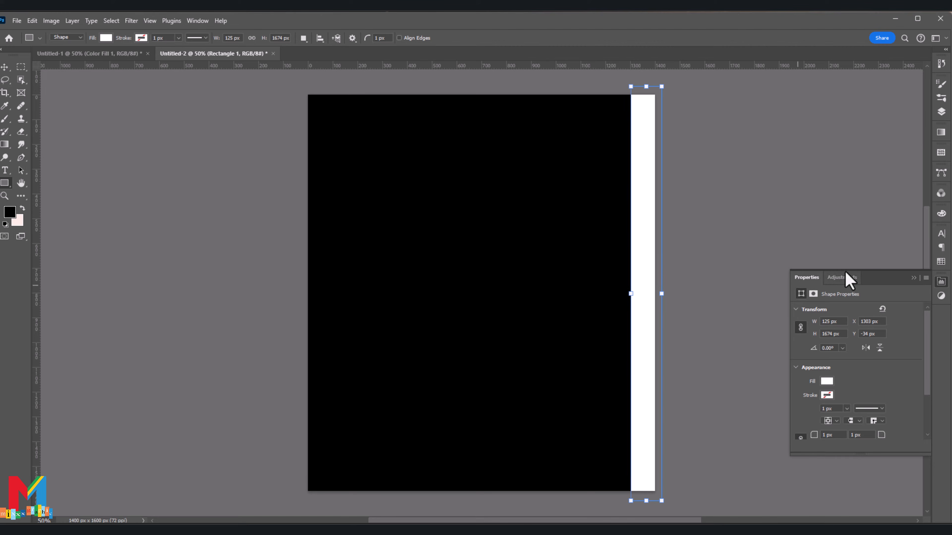
click(913, 278)
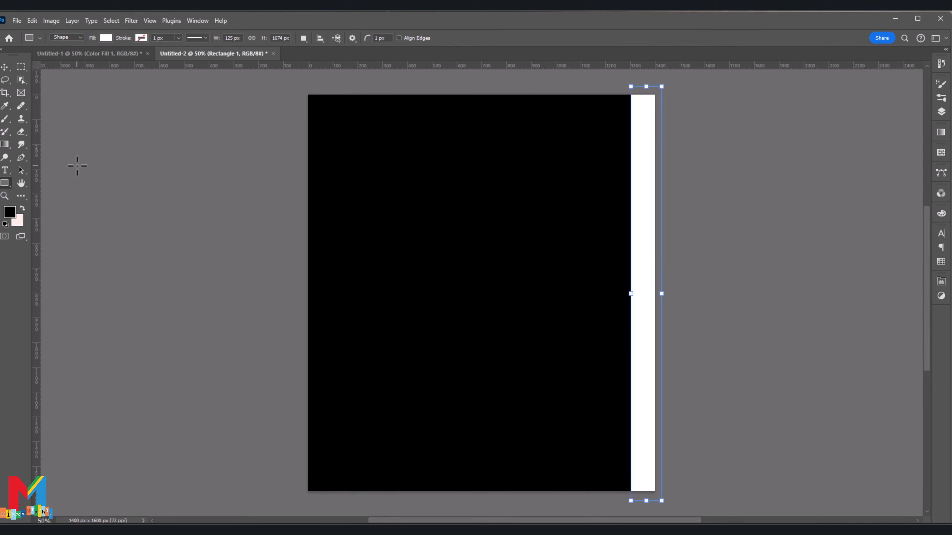
Step: Add a horizontal black-to-white linear gradient fill across the strip at the canvas's right edge
click(8, 145)
drag(639, 303, 655, 304)
key(ctrl+z)
click(4, 69)
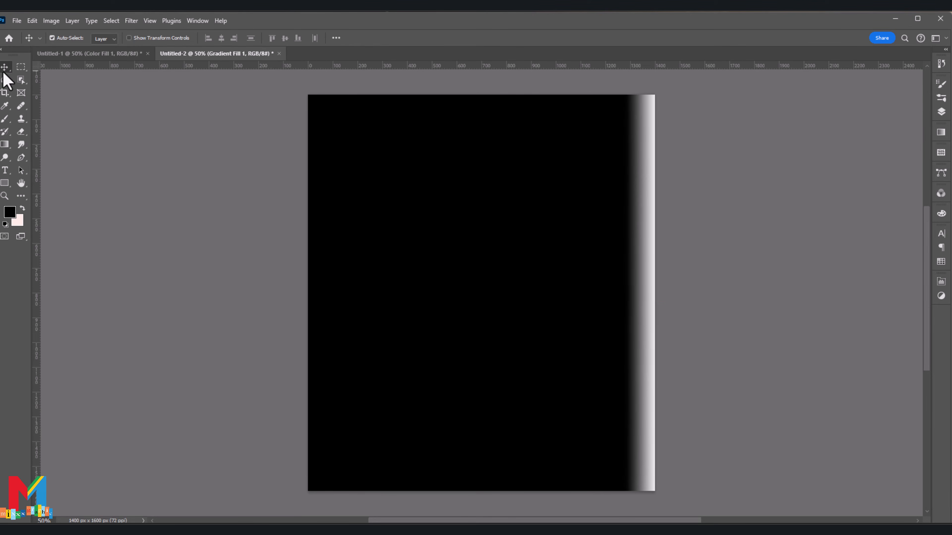
Step: Merge the Gradient Fill 1 and Rectangle 1 layers into a single layer
click(941, 111)
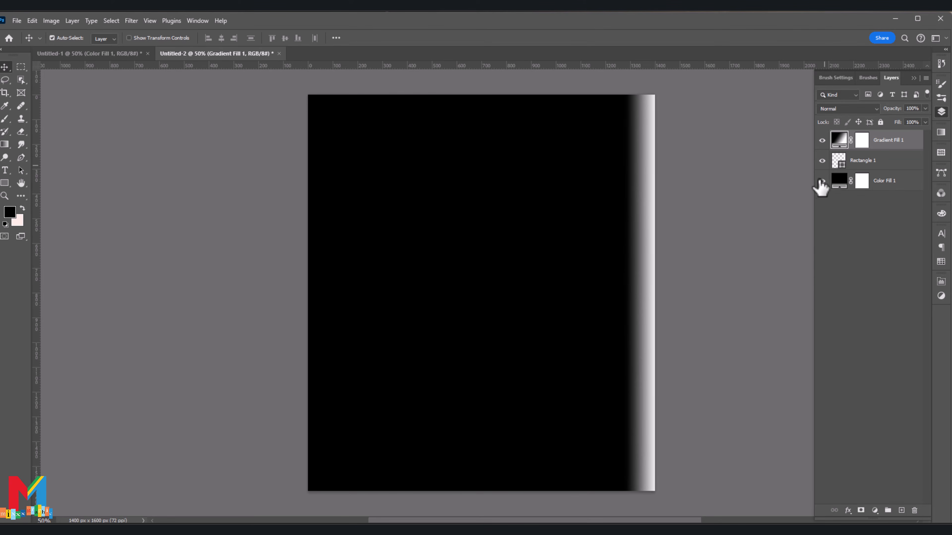
ctrl+click(875, 163)
right_click(875, 164)
click(833, 397)
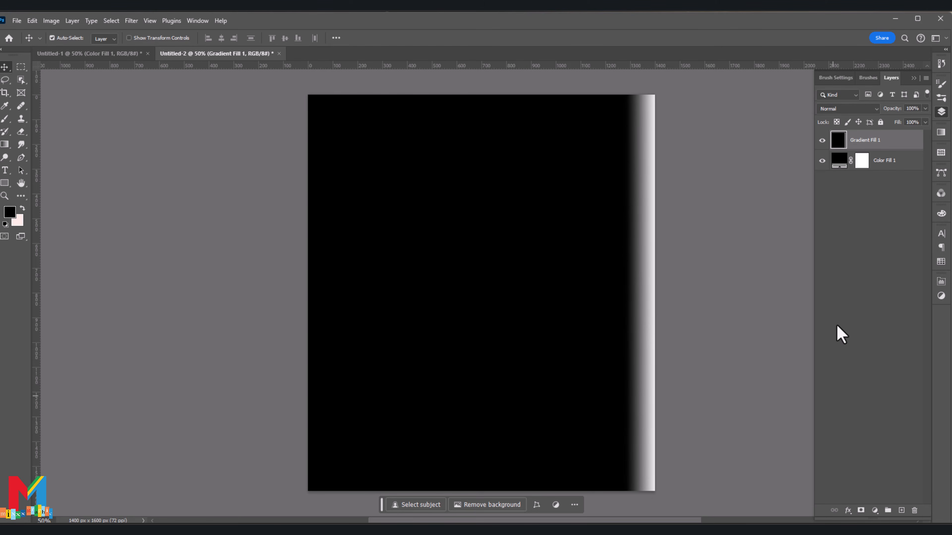
Step: Make five copies of the gradient strip, offsetting each one leftward at roughly even spacing to form a row of vertical bars
drag(639, 249, 607, 250)
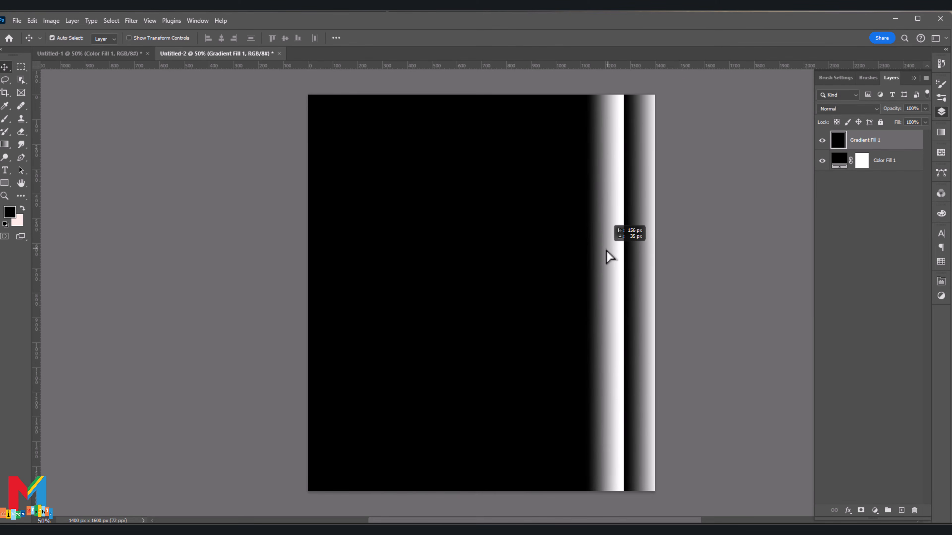
key(ctrl+j)
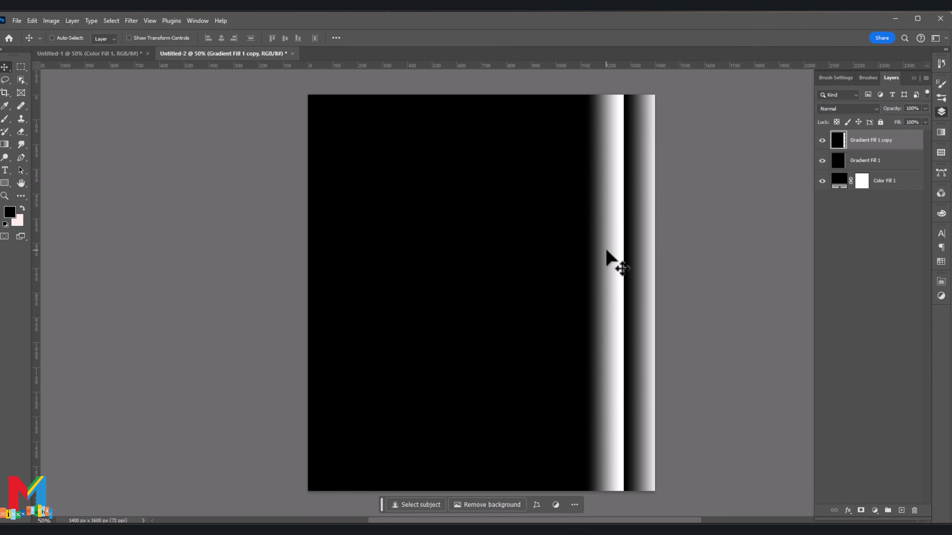
drag(616, 230, 521, 244)
key(ctrl+z)
key(ctrl+j)
key(ctrl+j)
drag(525, 246, 485, 251)
key(ctrl+j)
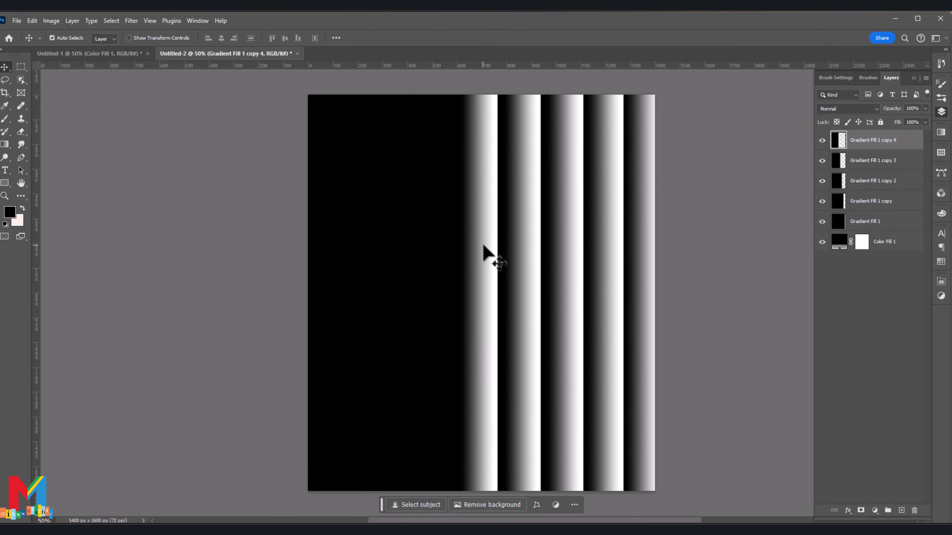
drag(478, 329, 431, 323)
key(ctrl+j)
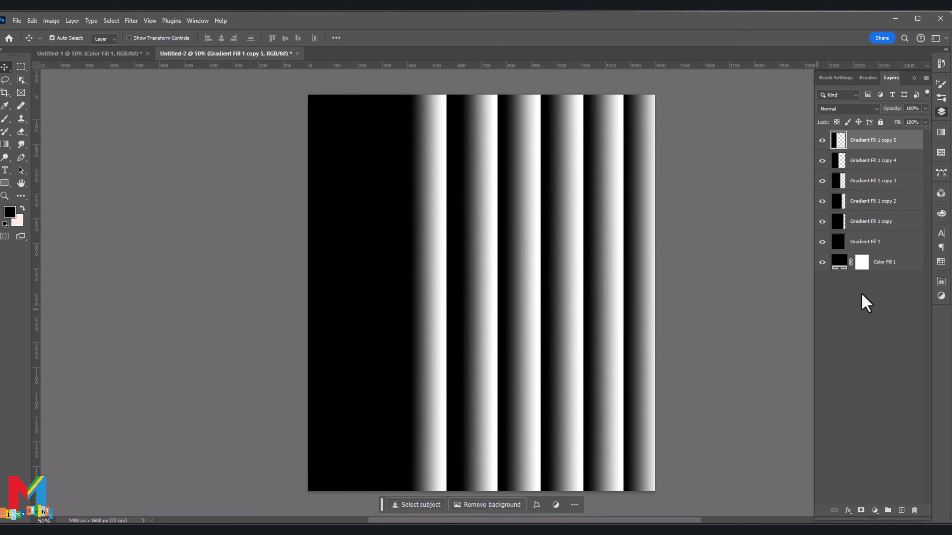
Step: Merge all six gradient strip layers, from Gradient Fill 1 to Gradient Fill 1 copy 5, into one layer
click(871, 243)
shift+click(880, 140)
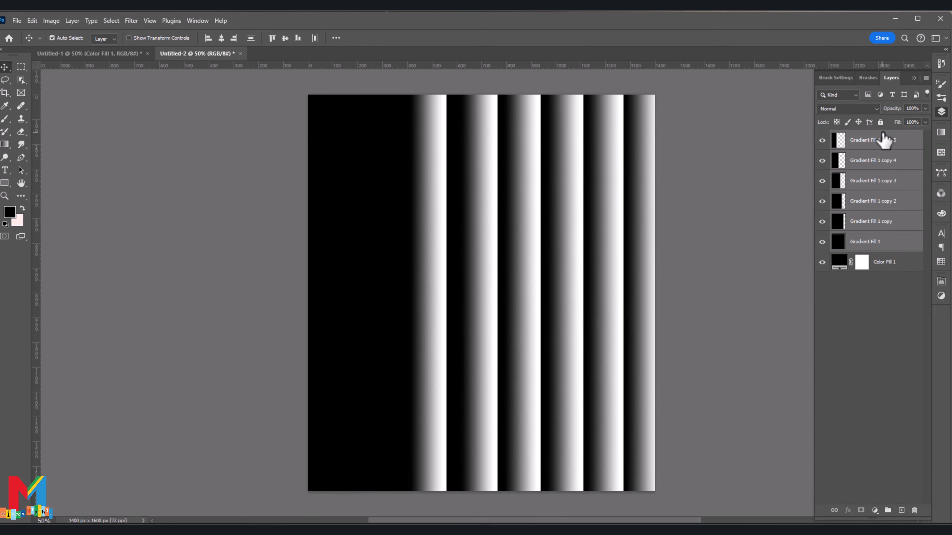
right_click(878, 148)
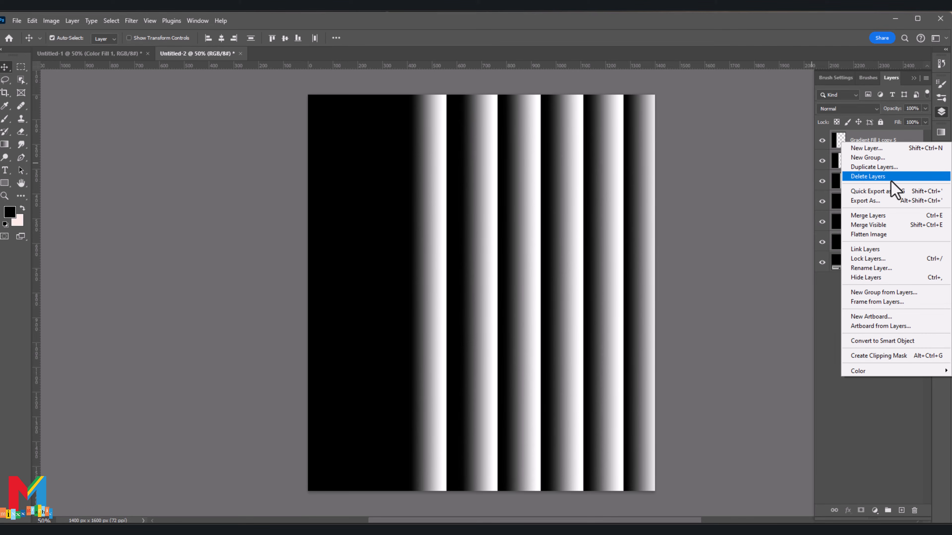
click(890, 212)
drag(874, 165, 888, 209)
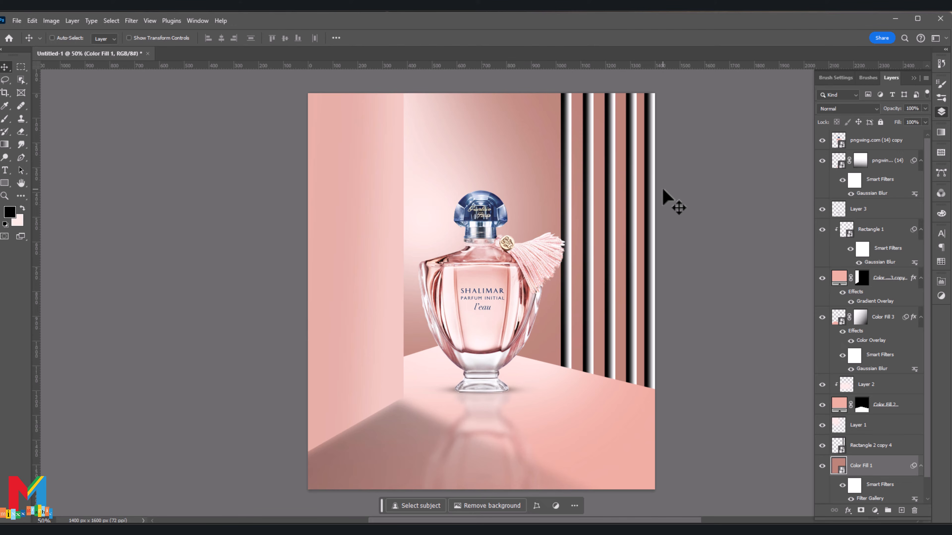
Step: Set the Rectangle 2 copy 4 stripes layer to Screen blend mode and shift the stripes slightly leftward
click(830, 445)
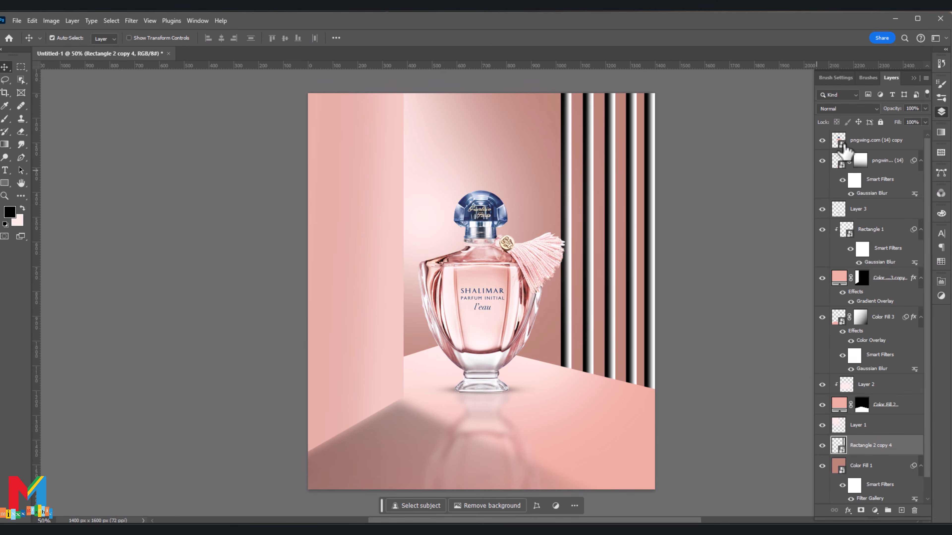
click(856, 109)
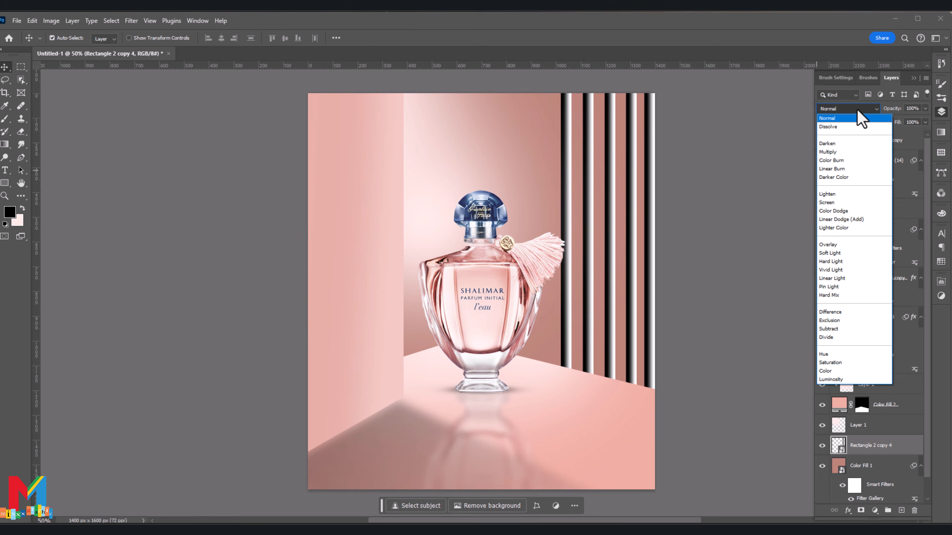
click(849, 207)
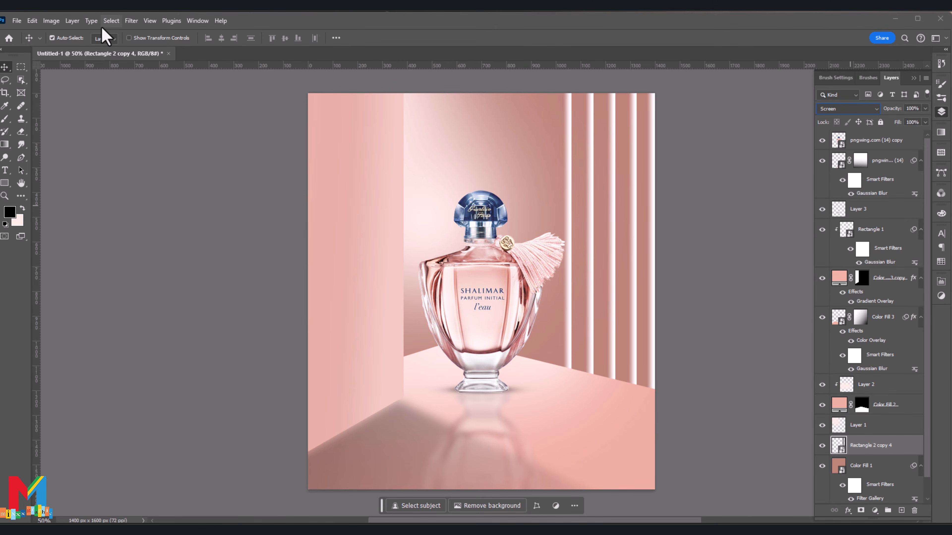
drag(571, 184, 557, 185)
Step: Apply a Gaussian Blur with a 2.6-pixel radius to the striped wall layer
click(132, 21)
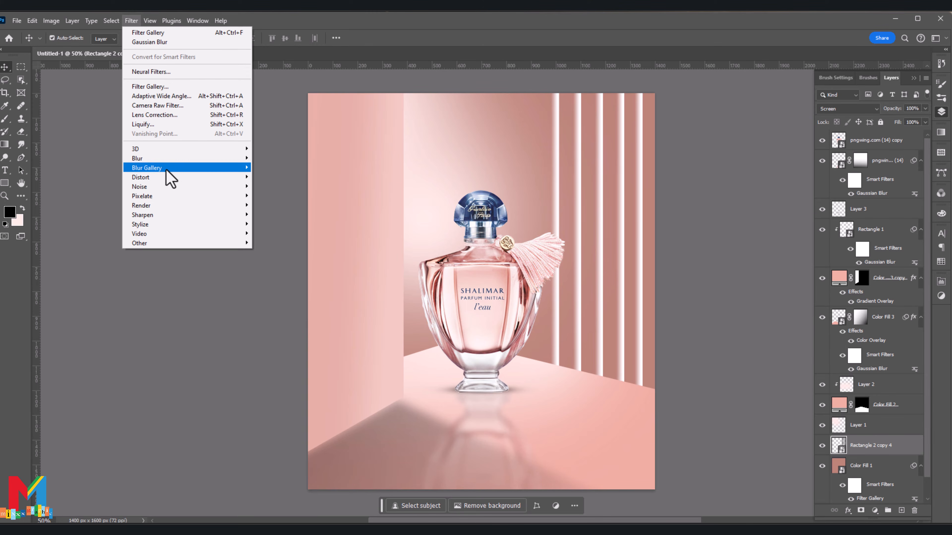
mouse_move(221, 168)
mouse_move(189, 158)
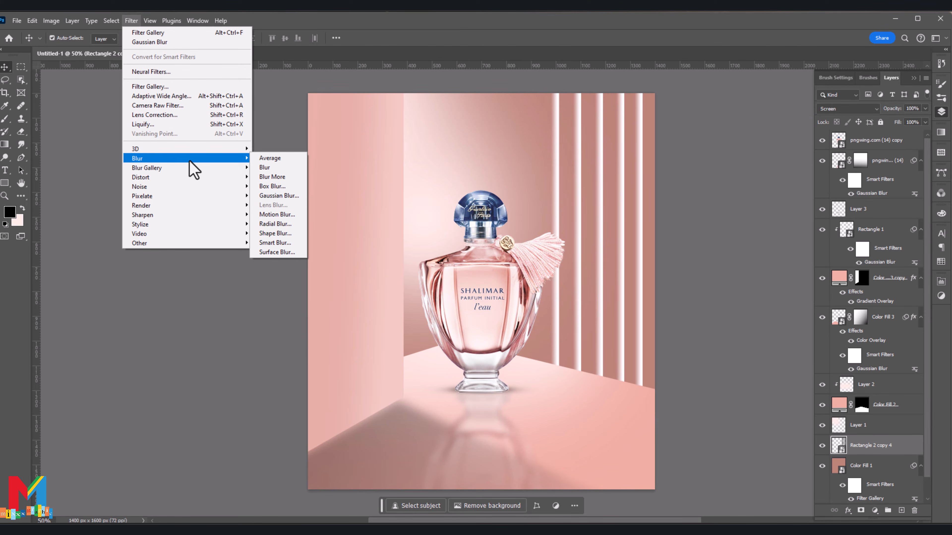
click(281, 193)
click(73, 294)
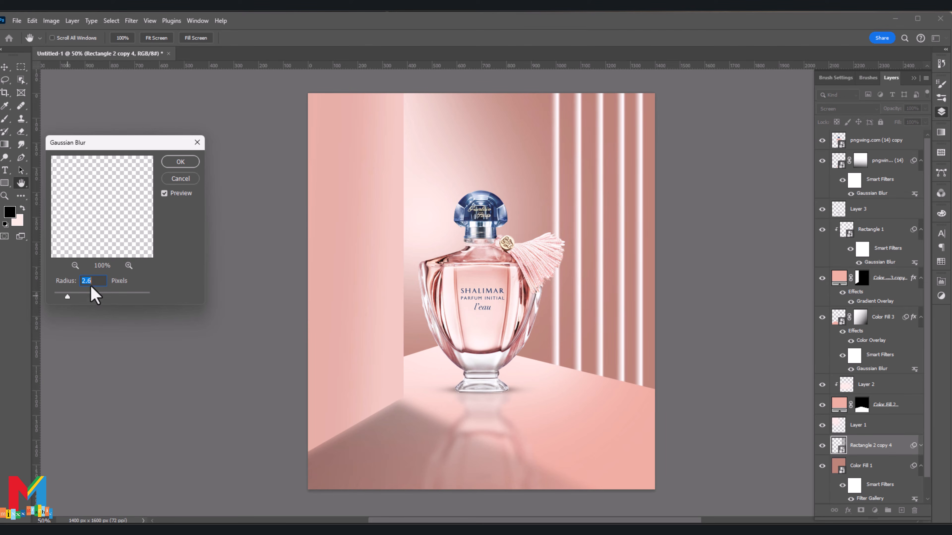
click(187, 163)
Step: Add a Pillow Emboss Bevel & Emboss effect to the stripes layer with highlight colour f8d2ca
right_click(839, 447)
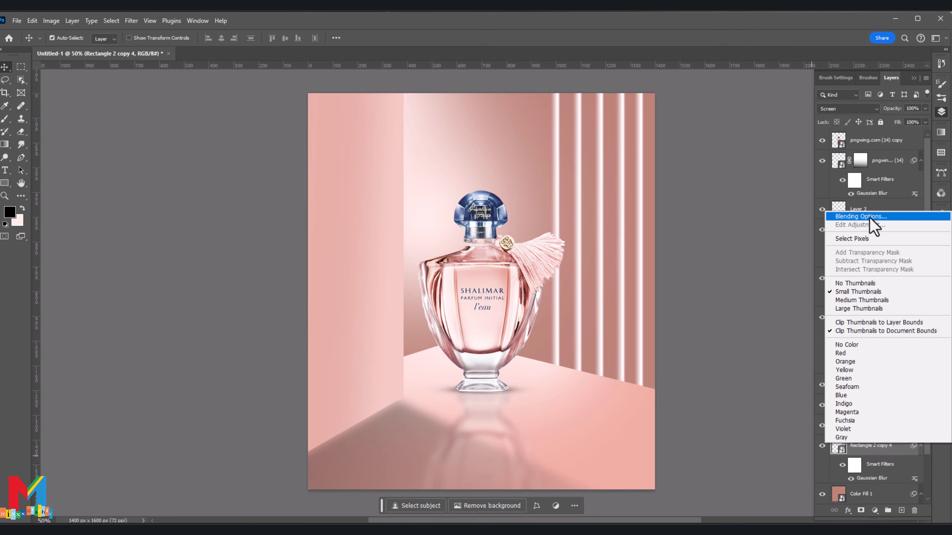
click(871, 219)
click(491, 263)
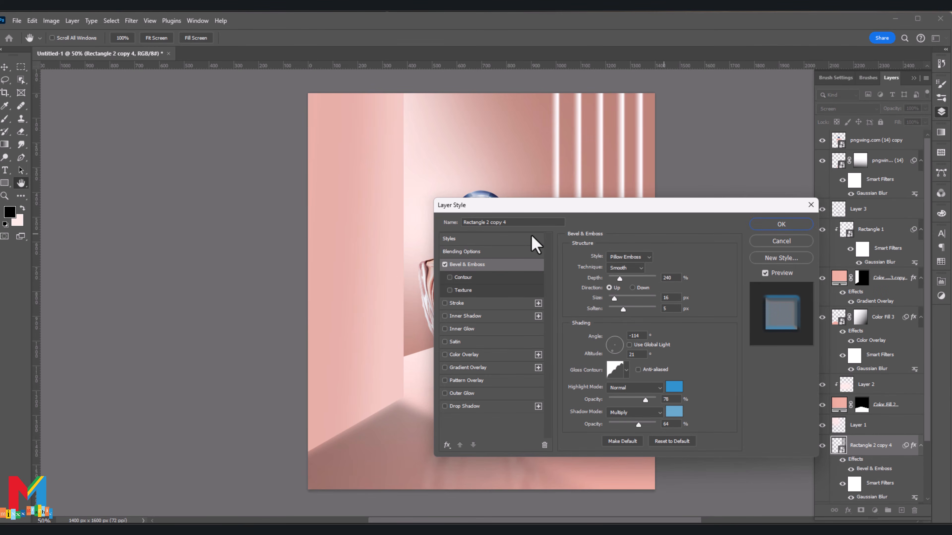
drag(572, 207, 166, 149)
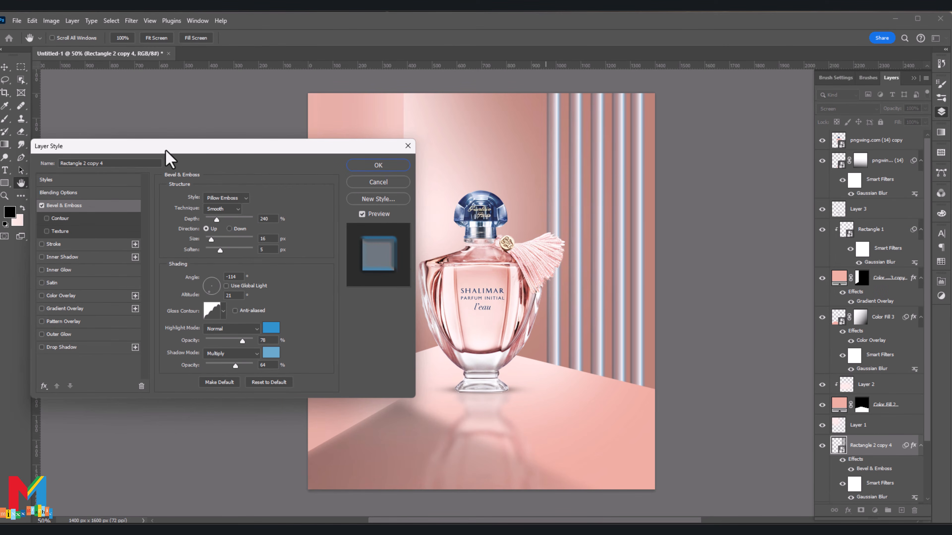
click(270, 329)
click(451, 391)
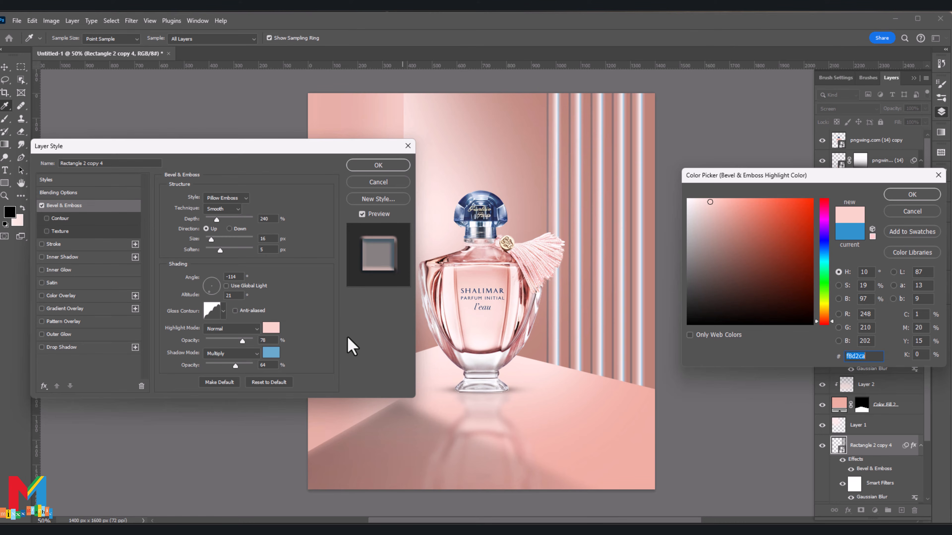
click(914, 198)
Step: Set the bevel's shadow colour to white, highlight opacity to 99% and shadow opacity to 90%, then nudge the stripes slightly rightward
click(271, 352)
click(513, 305)
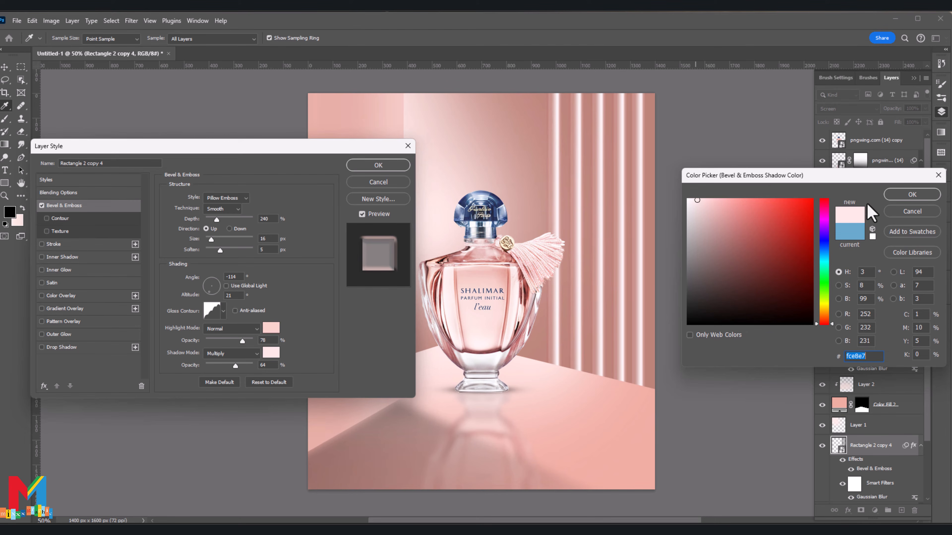
click(688, 199)
click(899, 195)
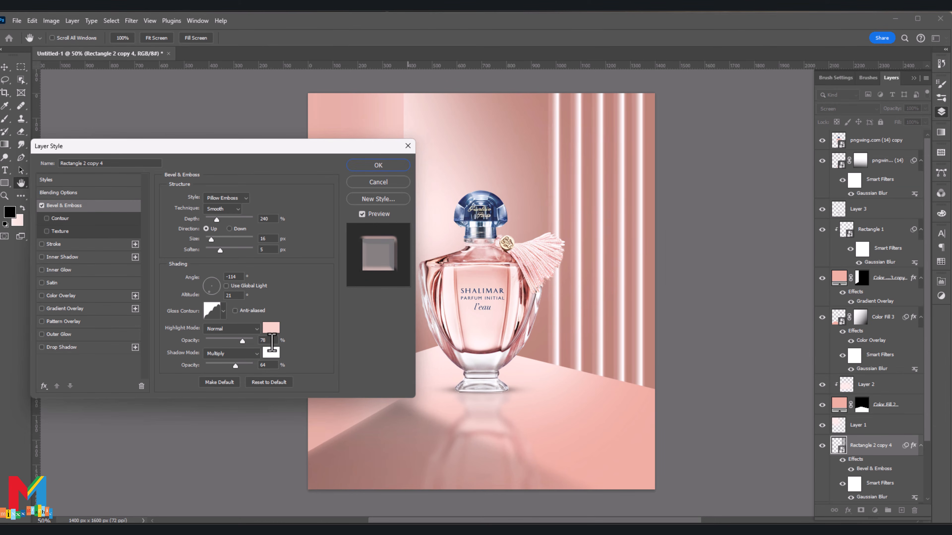
drag(247, 340, 252, 342)
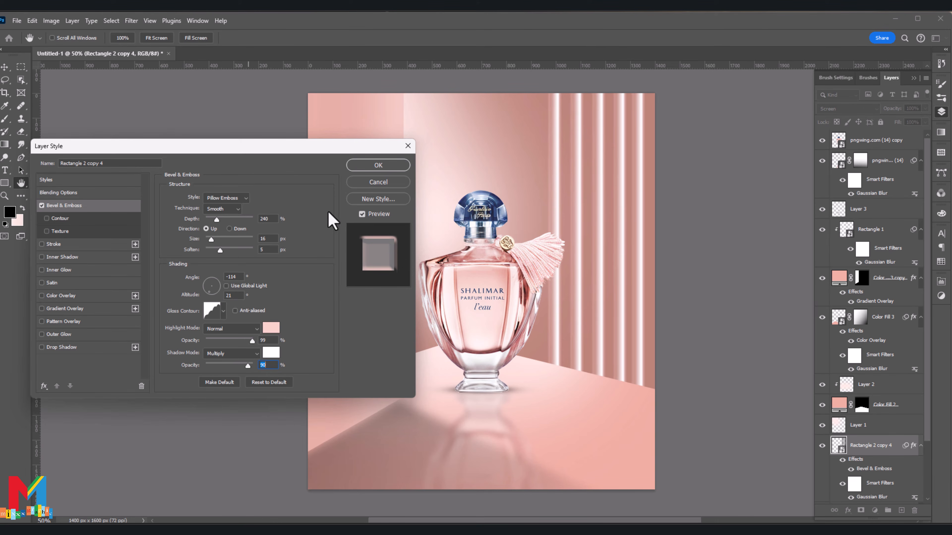
click(376, 169)
drag(633, 196, 648, 195)
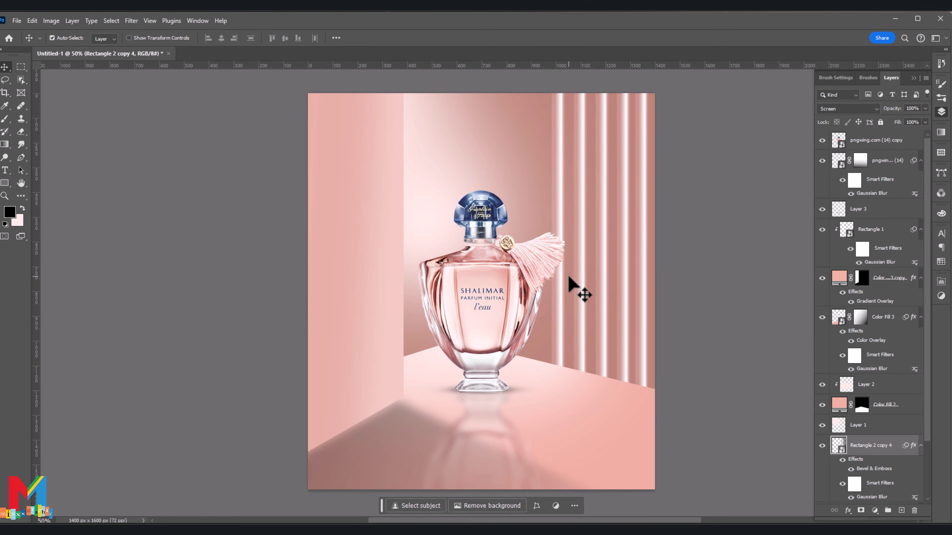
Step: Convert the Color Fill 3 copy wall layer to a smart object
click(865, 278)
right_click(884, 278)
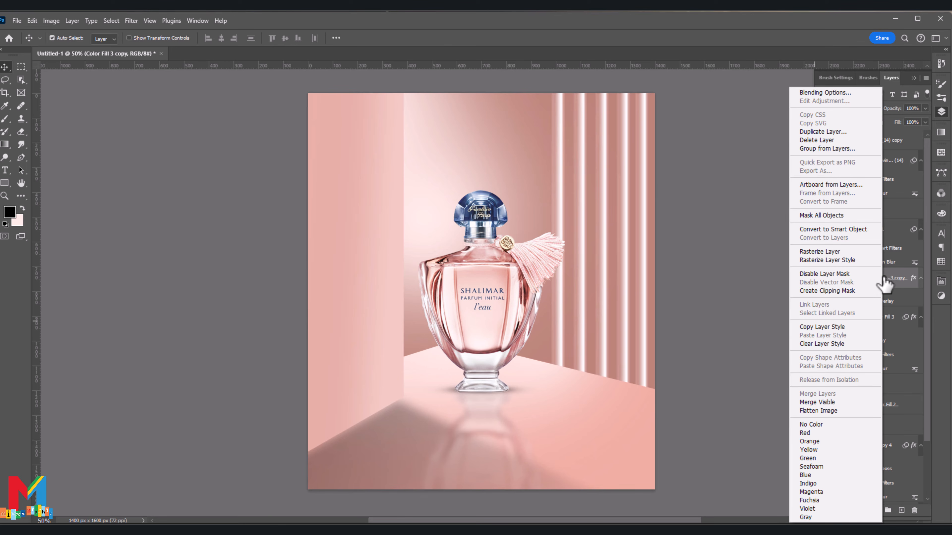
click(832, 229)
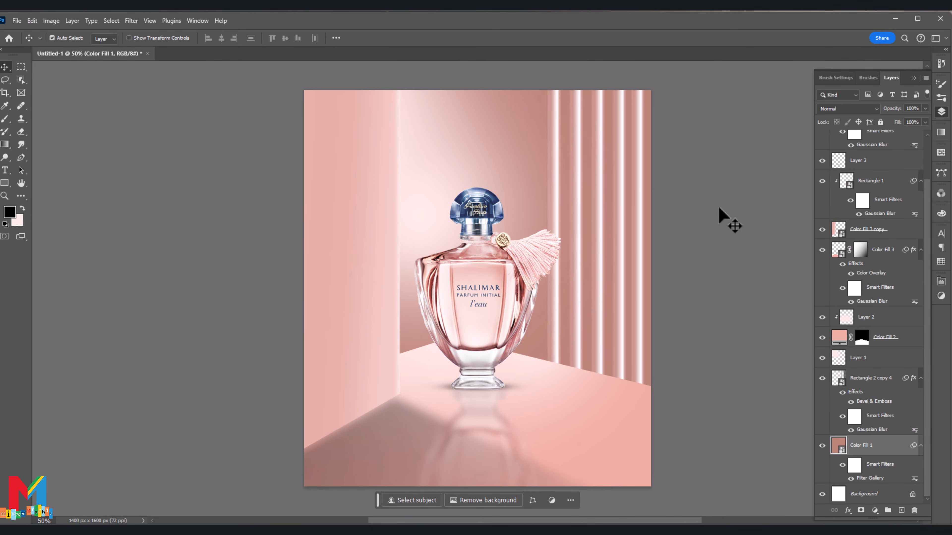
scroll(858, 164, up, 3)
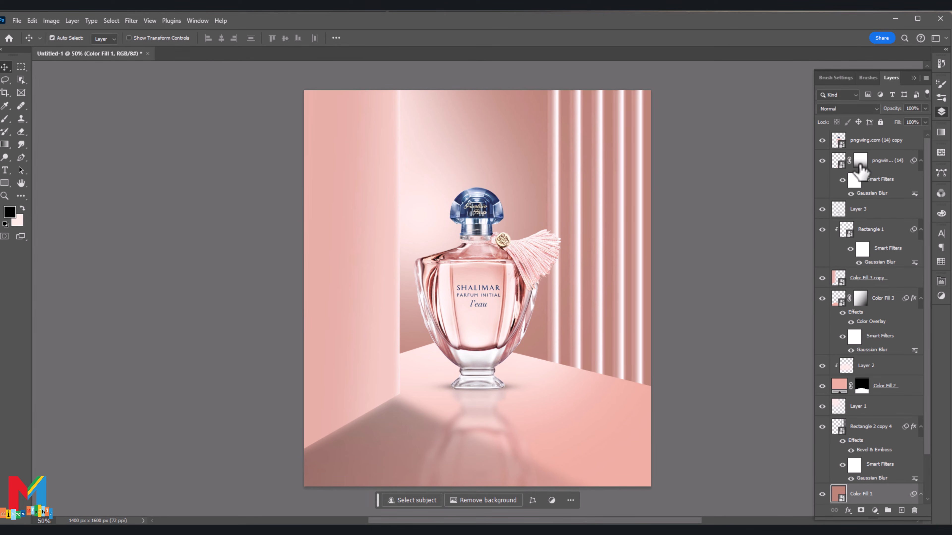
Step: Add a Curves adjustment clipped to the pngwing.com (14) copy bottle layer and raise its midtones to brighten the bottle
right_click(839, 148)
key(Escape)
click(874, 510)
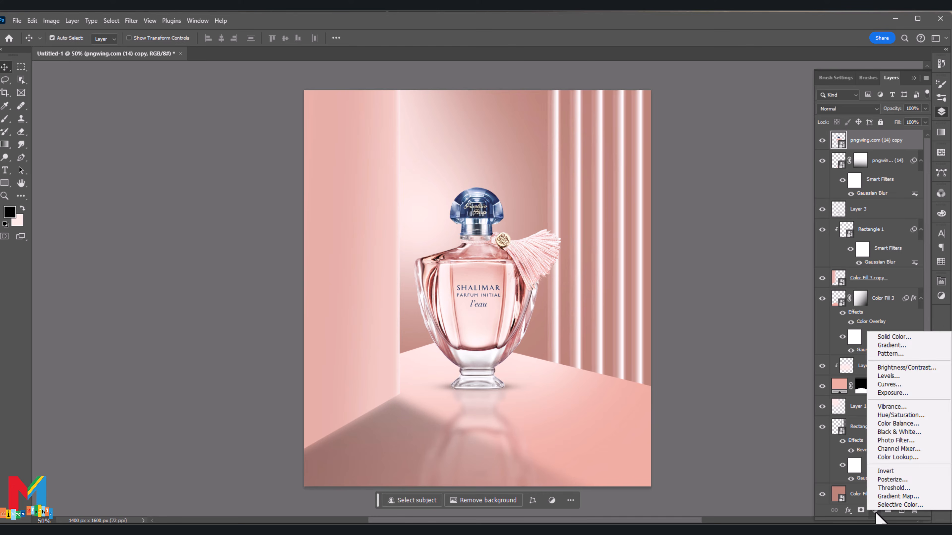
click(910, 384)
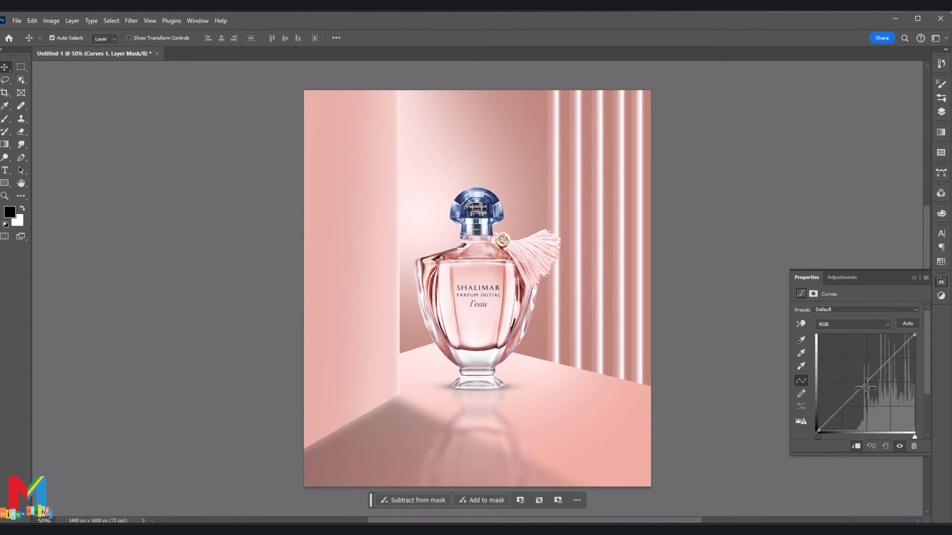
drag(865, 388, 861, 369)
click(913, 278)
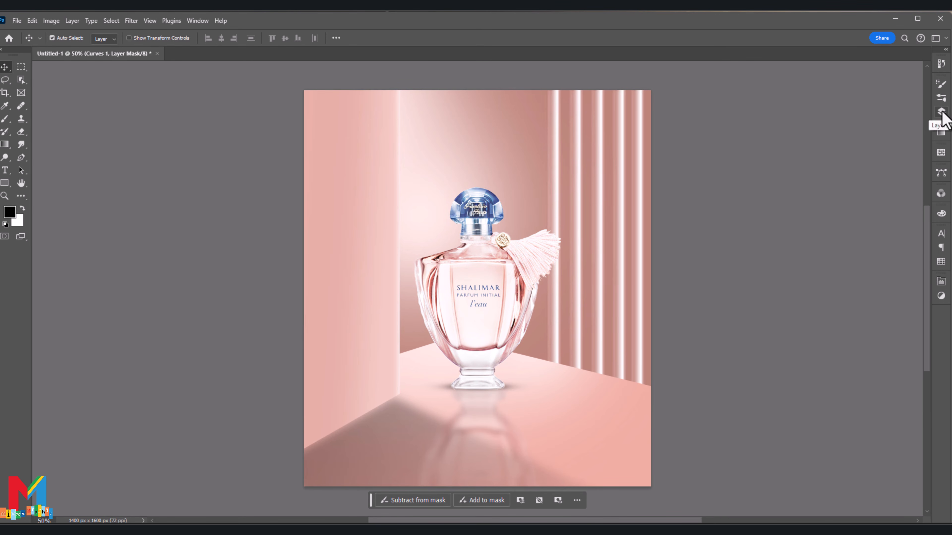
click(940, 112)
Step: Invert the Curves mask to black and paint white over the bottle with a soft 300 px brush to reveal the brightening
key(ctrl+i)
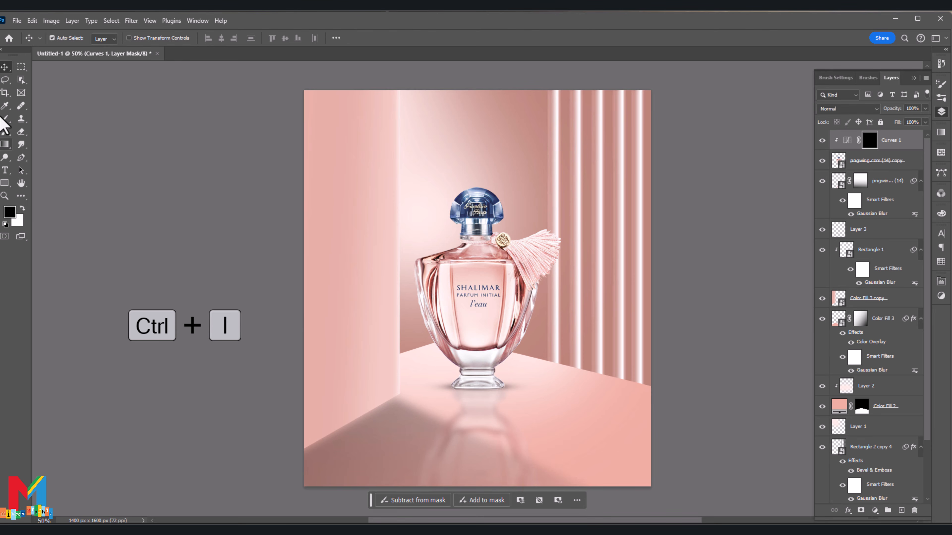
click(5, 119)
click(67, 38)
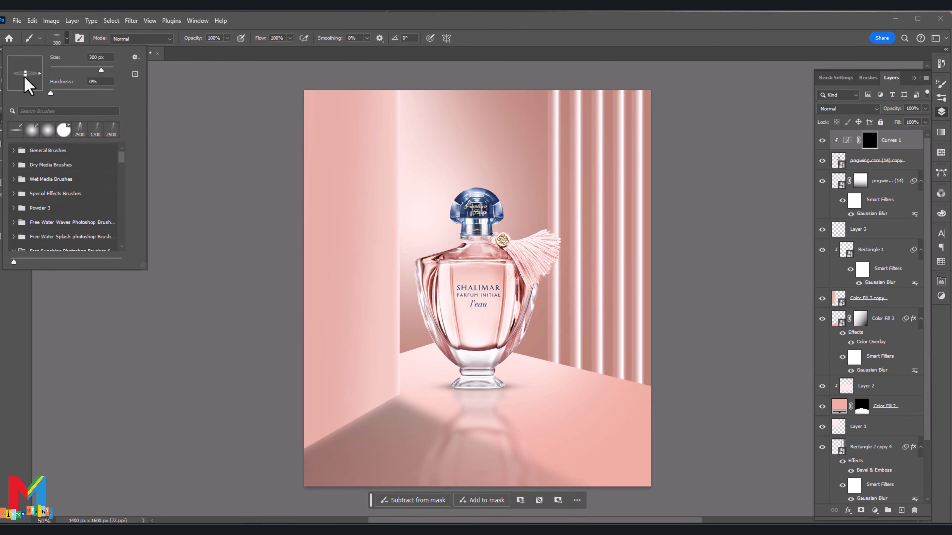
click(432, 281)
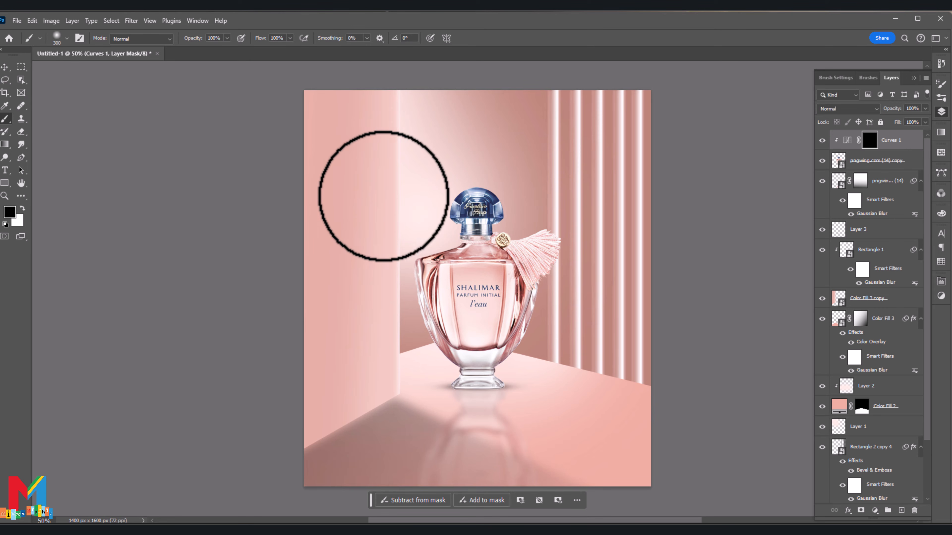
click(22, 209)
mouse_move(453, 350)
mouse_down()
mouse_move(454, 193)
mouse_move(403, 291)
mouse_move(456, 393)
mouse_up()
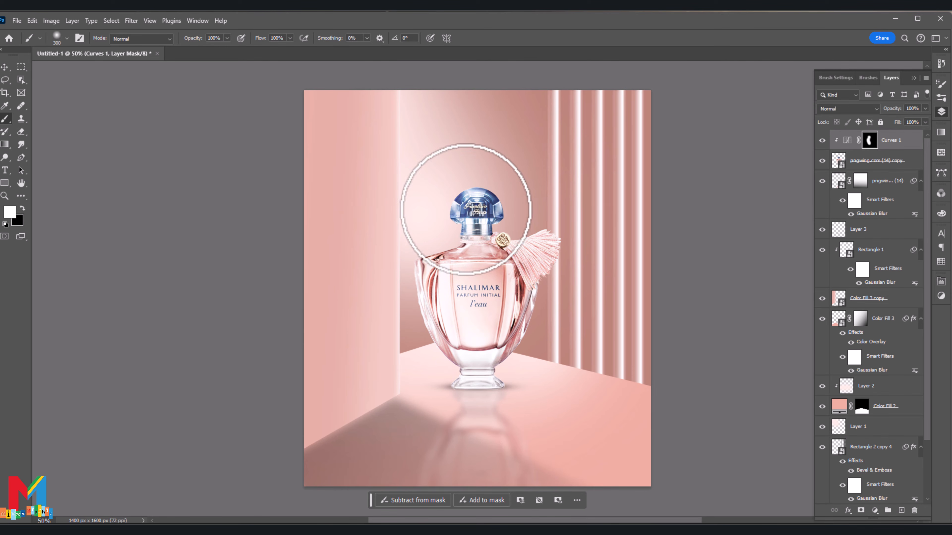
Step: Place the pngwing.com (12) light flare image as an embedded layer and position it at the bottle's left edge
click(16, 20)
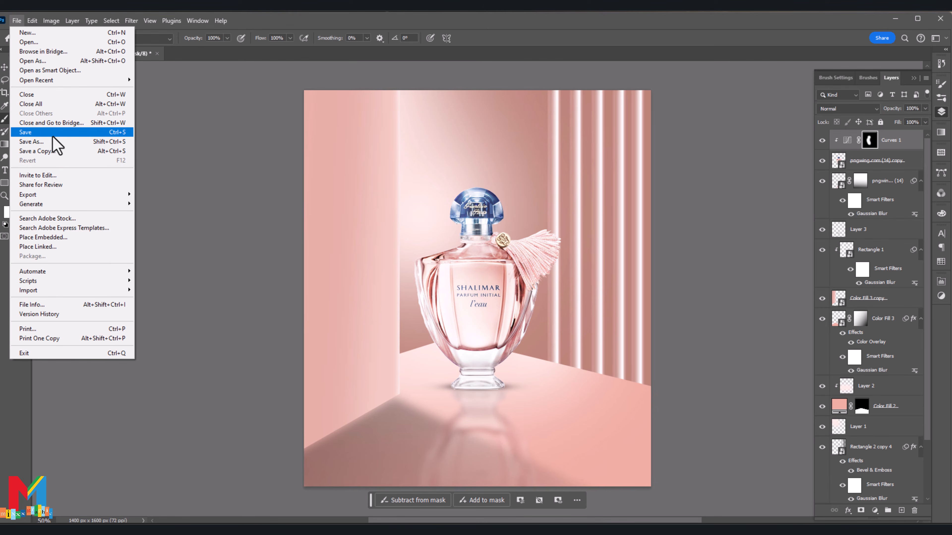
click(60, 239)
scroll(121, 214, down, 7)
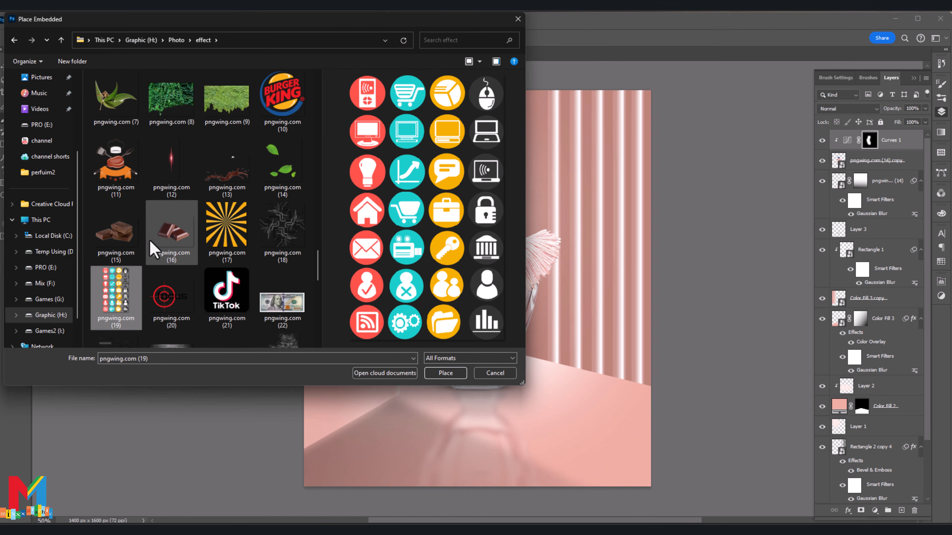
double_click(171, 165)
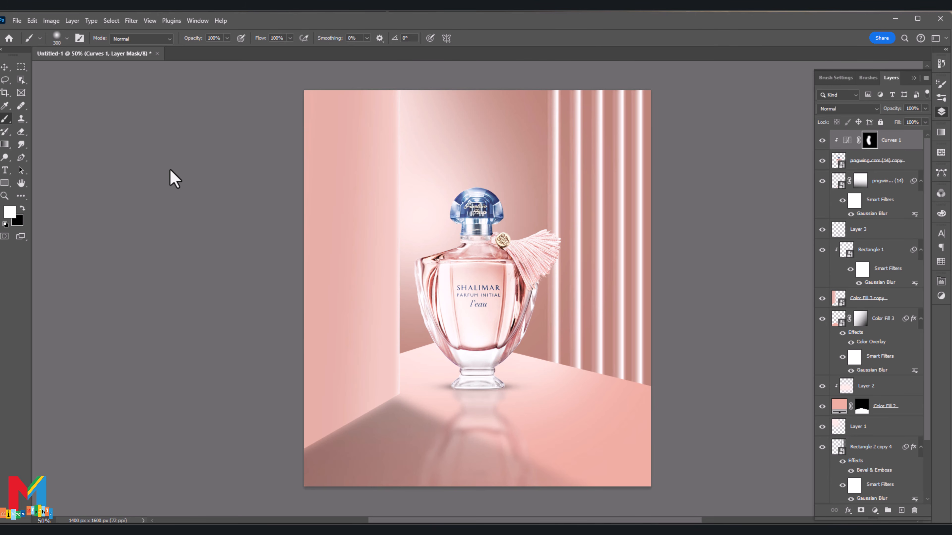
drag(456, 276, 392, 293)
Step: Warp the light flare to follow the curve of the bottle's left edge and set its layer to Screen blend mode
click(439, 38)
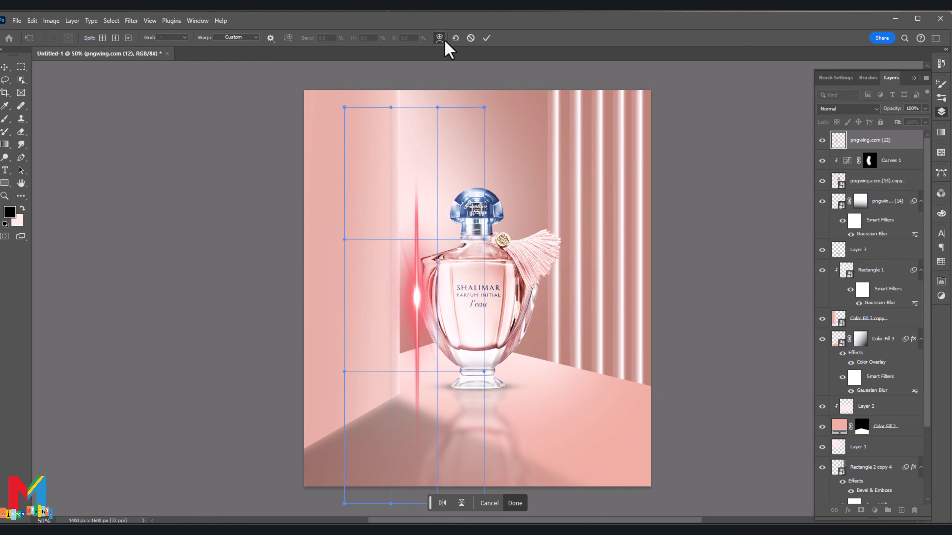
drag(440, 431, 456, 414)
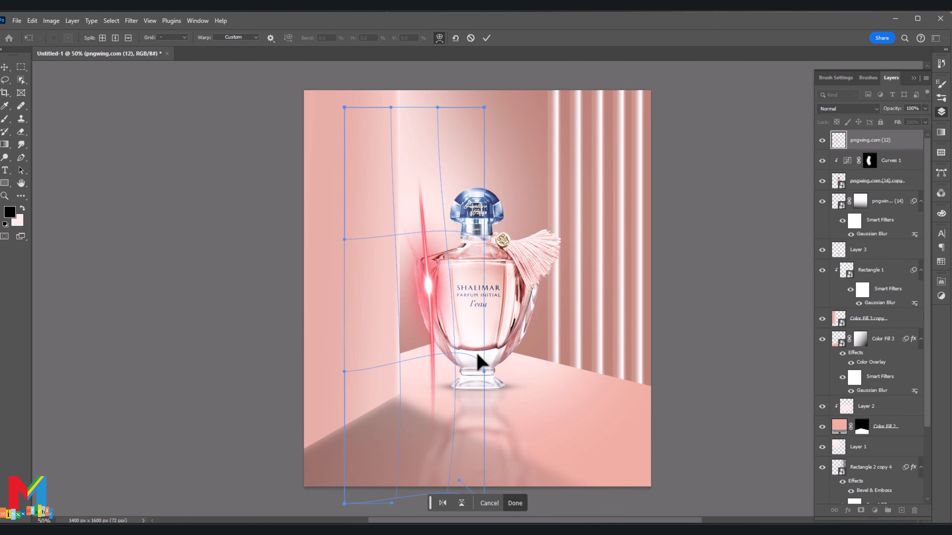
scroll(480, 361, down, 2)
drag(483, 464, 614, 375)
drag(425, 276, 404, 274)
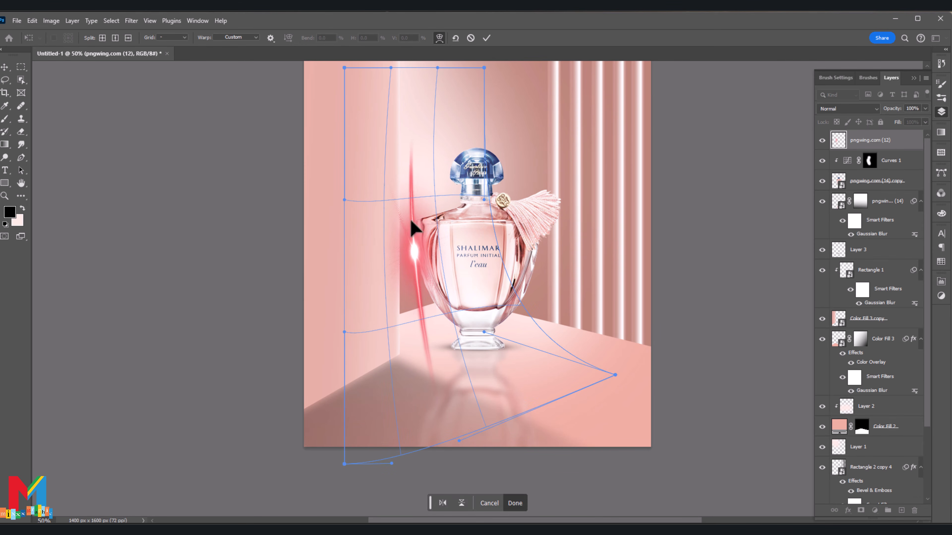
drag(403, 81, 423, 180)
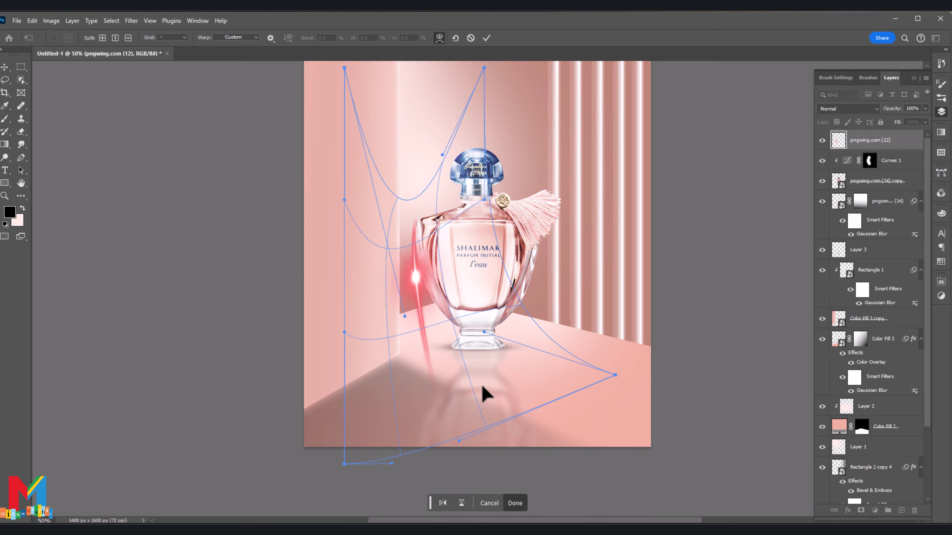
drag(483, 392, 500, 330)
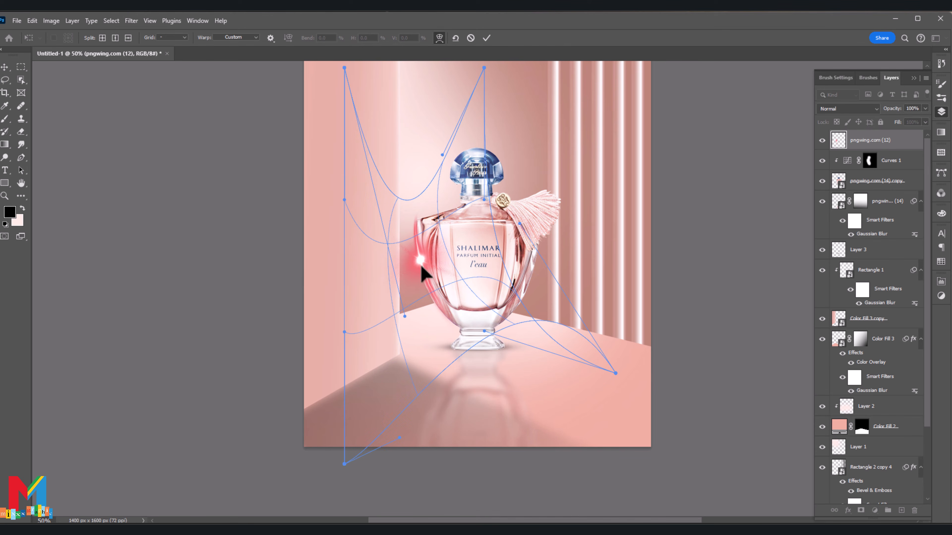
drag(421, 265, 421, 273)
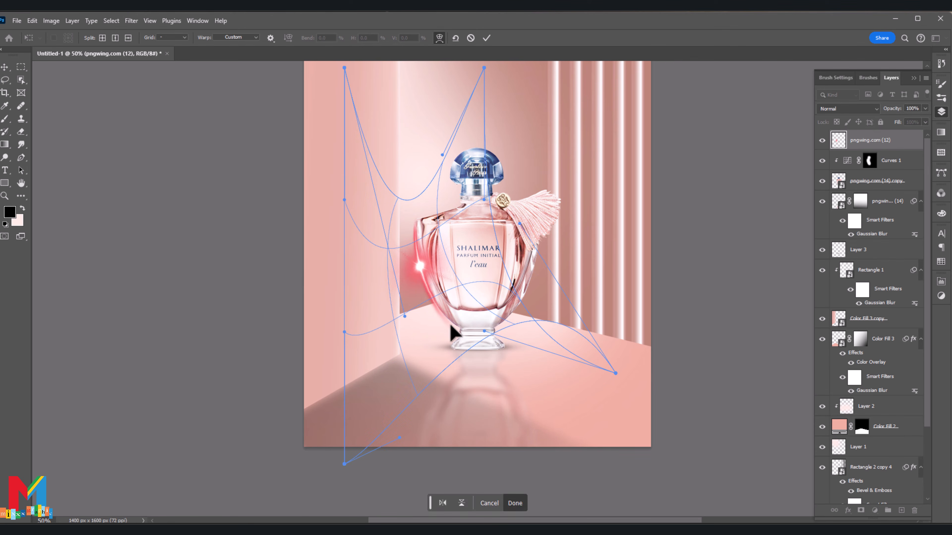
click(485, 38)
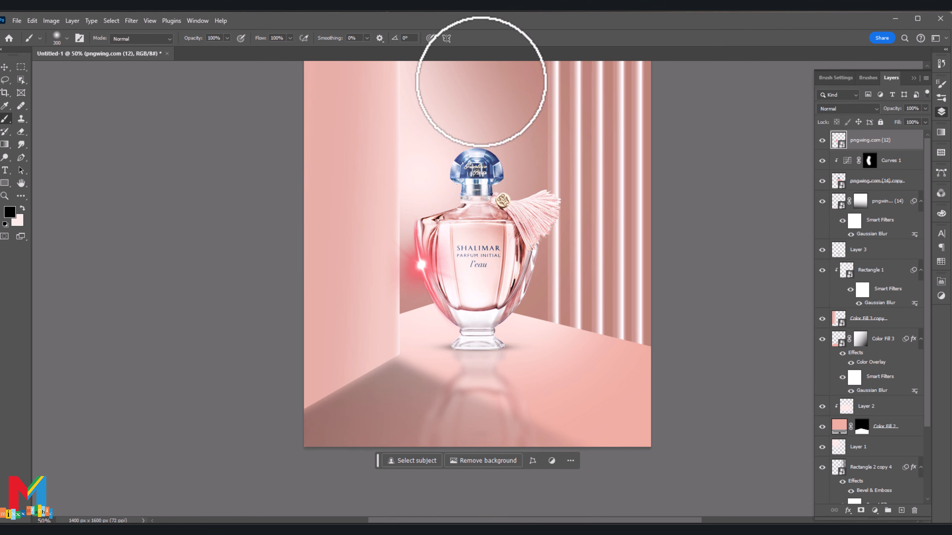
click(858, 108)
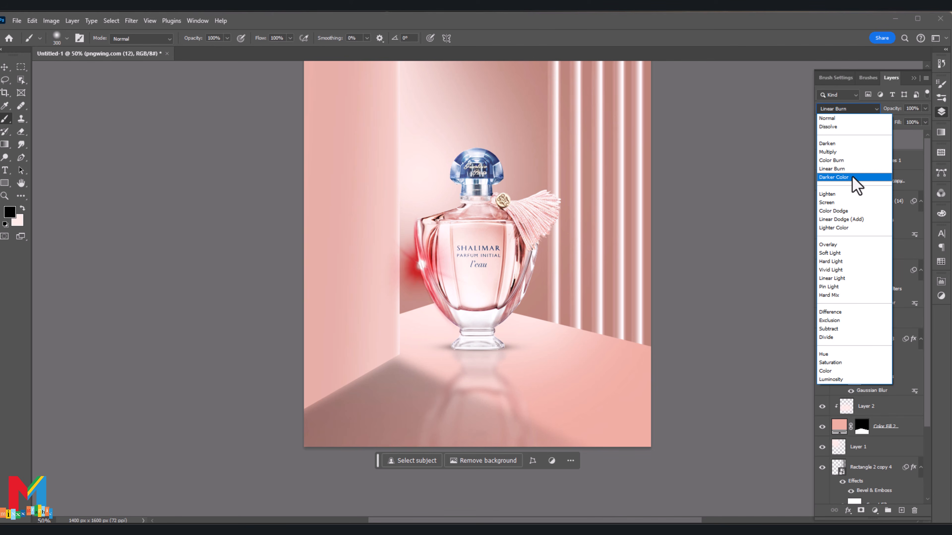
click(848, 202)
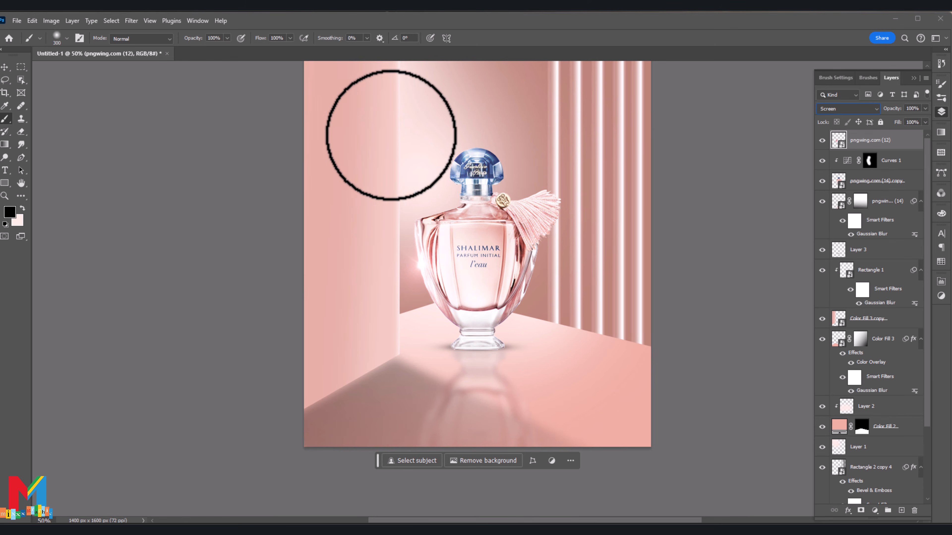
Step: Duplicate the pngwing.com (12) light flare layer and move the copy up beside the left side of the bottle cap
key(ctrl+j)
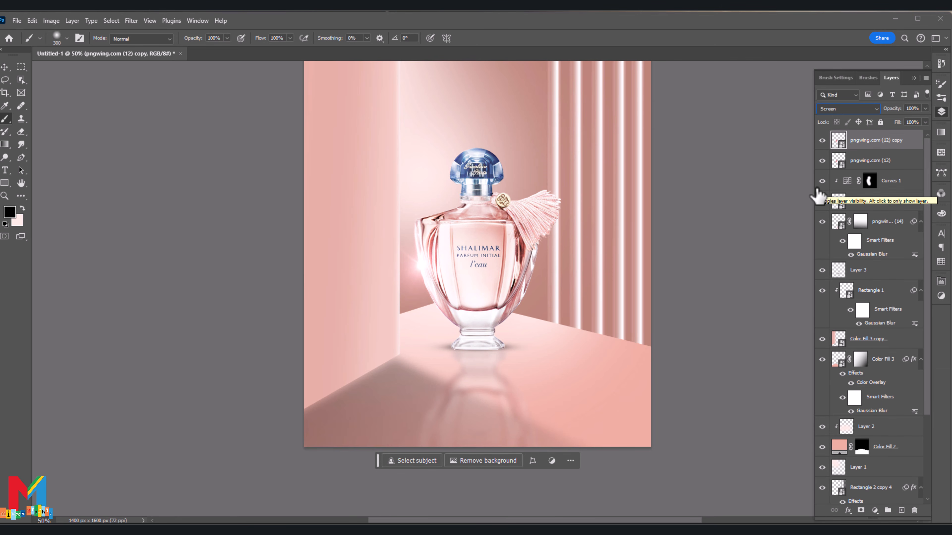
key(v)
drag(416, 270, 431, 174)
Step: Warp the copied light flare to follow the curved left edge of the bottle cap
key(ctrl+t)
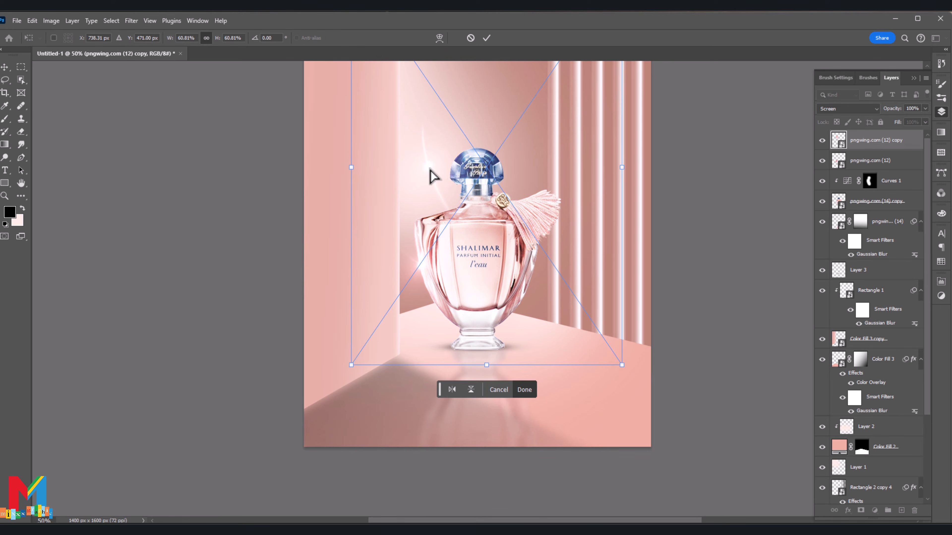
click(439, 37)
drag(462, 222, 459, 202)
drag(442, 130, 489, 124)
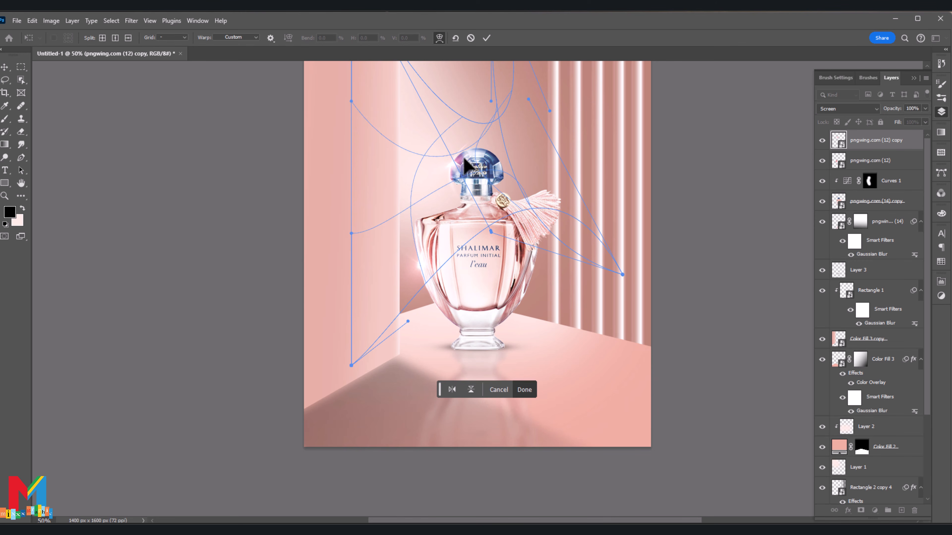
scroll(468, 150, up, 2)
drag(475, 173, 477, 174)
drag(463, 220, 463, 218)
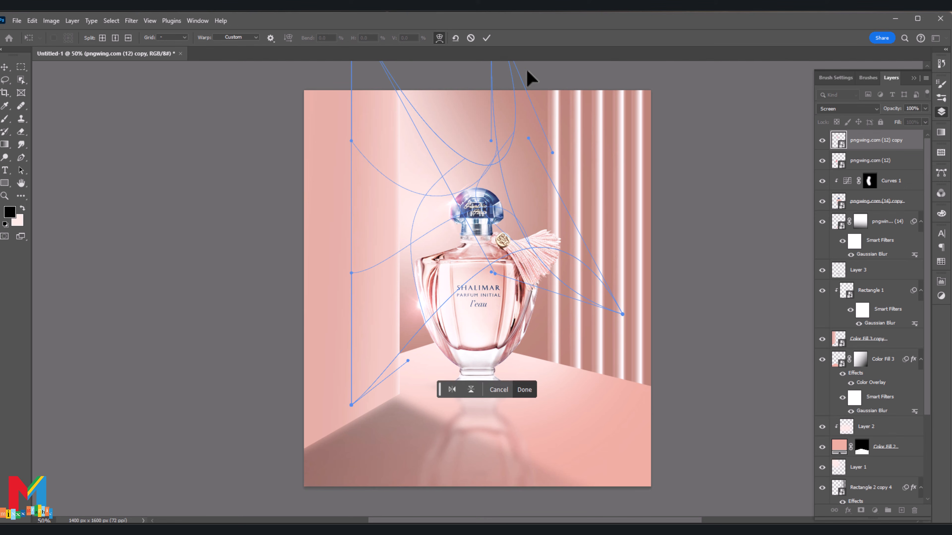
click(486, 38)
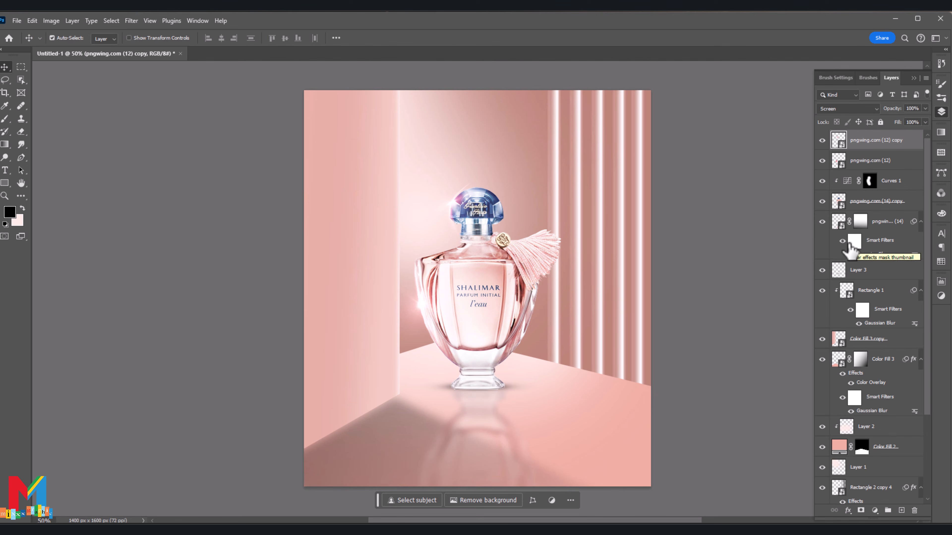
Step: Stamp all layers into a new merged layer at the top of the layer stack
scroll(879, 285, down, 2)
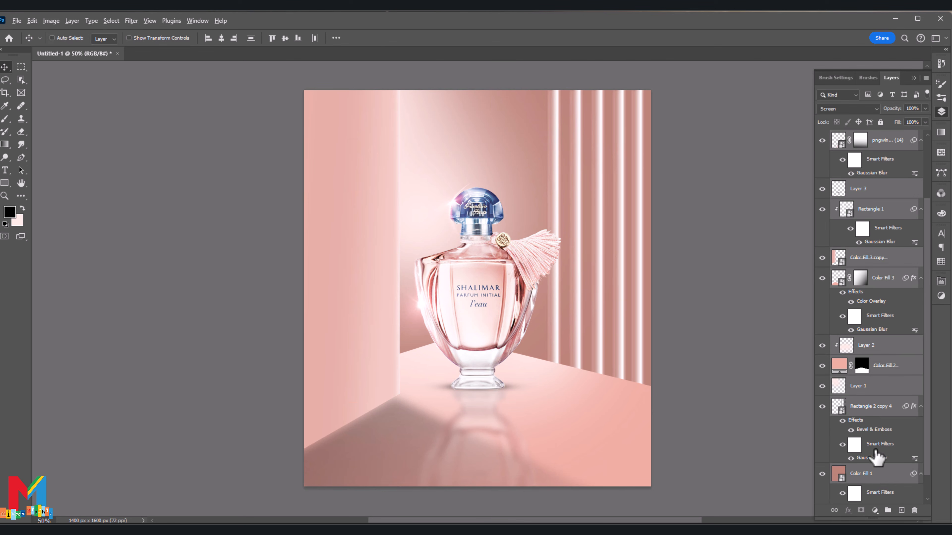
key(ctrl+alt+shift+e)
scroll(907, 229, up, 2)
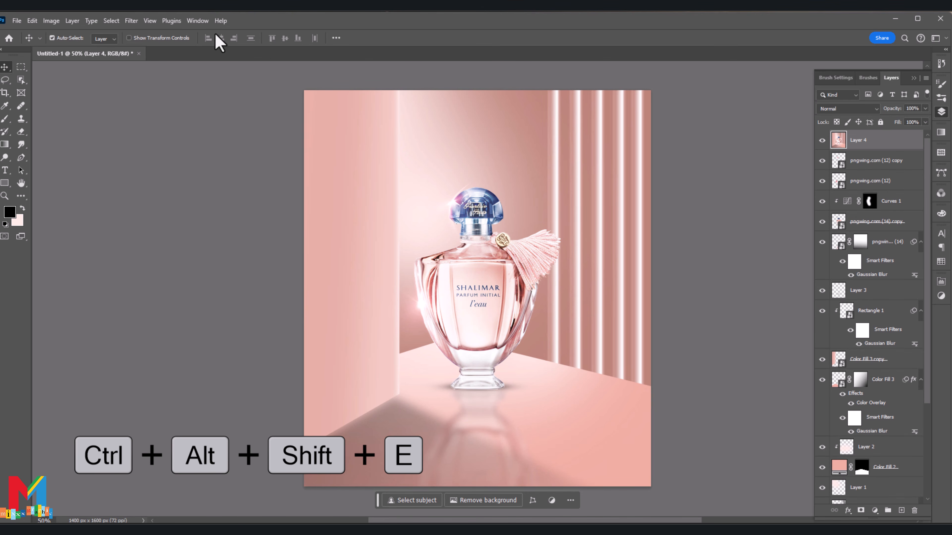
Step: Start the Camera Raw Filter on the merged layer, set Contrast +34, Highlights +21 and Shadows -41, and fine-tune the Whites and Blacks
click(133, 21)
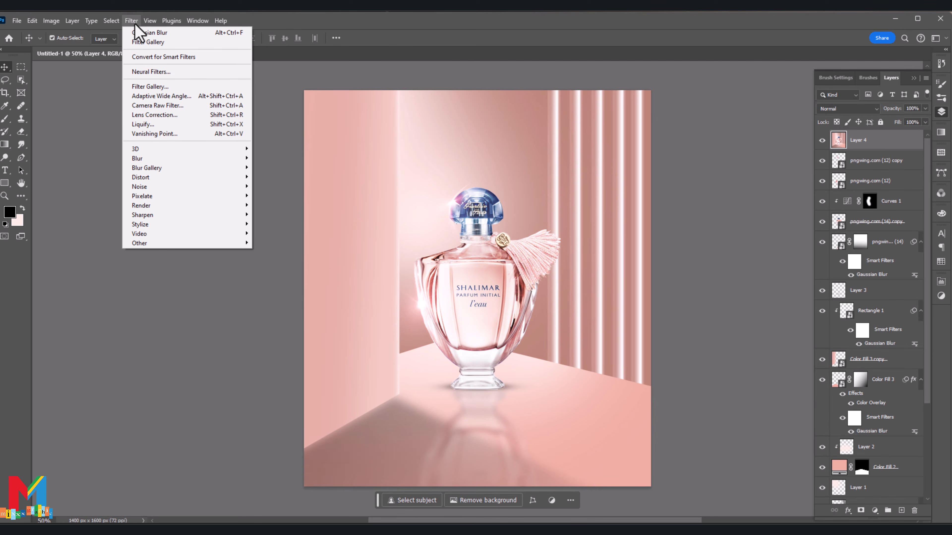
click(168, 106)
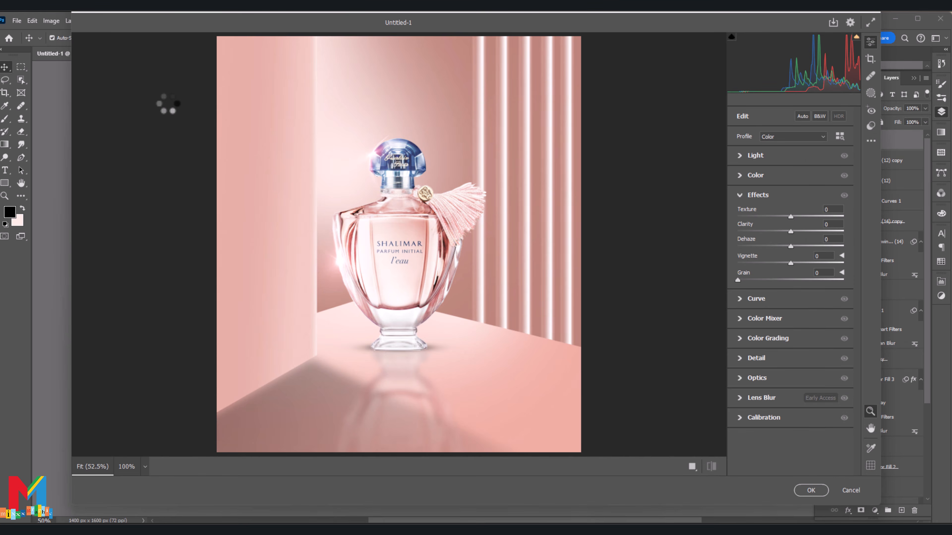
click(742, 156)
drag(790, 192, 766, 220)
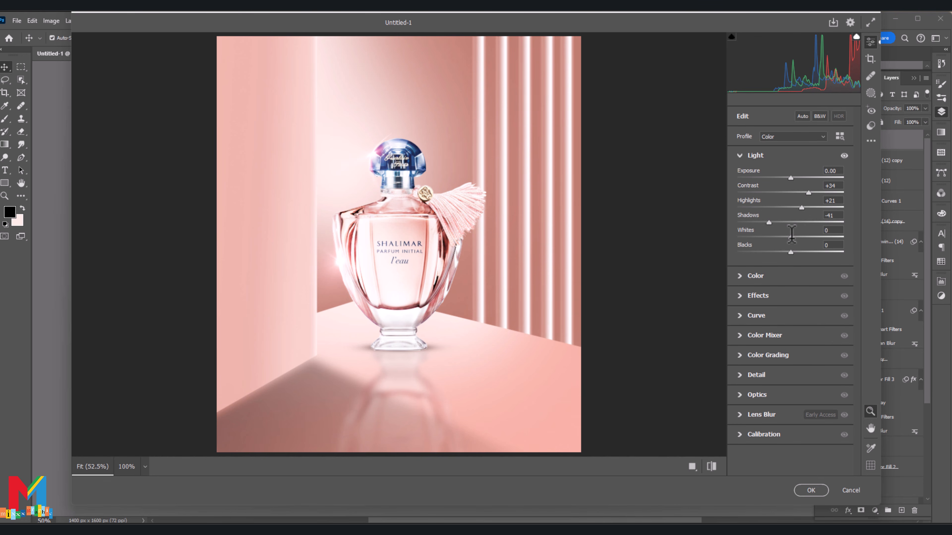
mouse_move(790, 237)
mouse_down()
mouse_move(805, 237)
mouse_move(785, 253)
mouse_up()
Step: Set the Camera Raw effects to Texture +22, Clarity +10 and Dehaze +7 and apply the filter
click(743, 296)
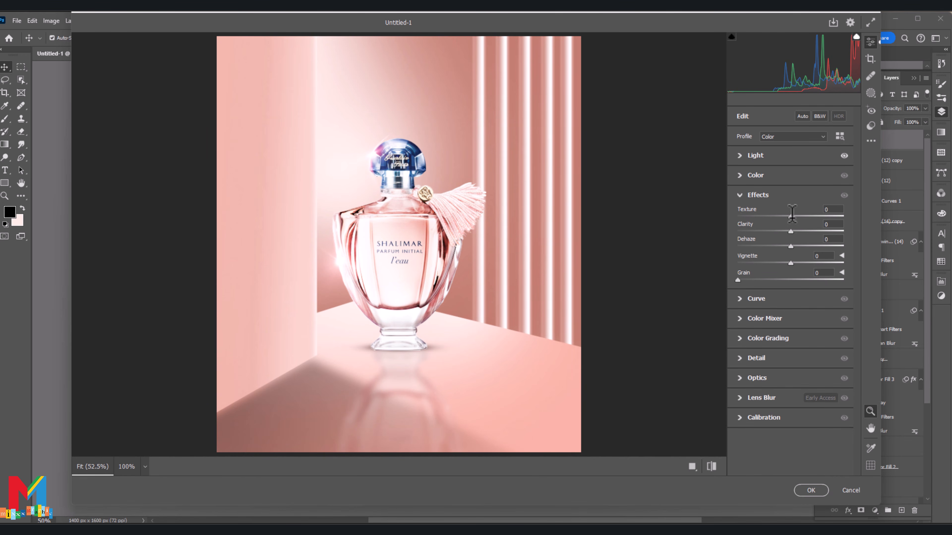
mouse_move(792, 215)
mouse_down()
mouse_move(803, 215)
mouse_move(794, 244)
mouse_move(797, 226)
mouse_up()
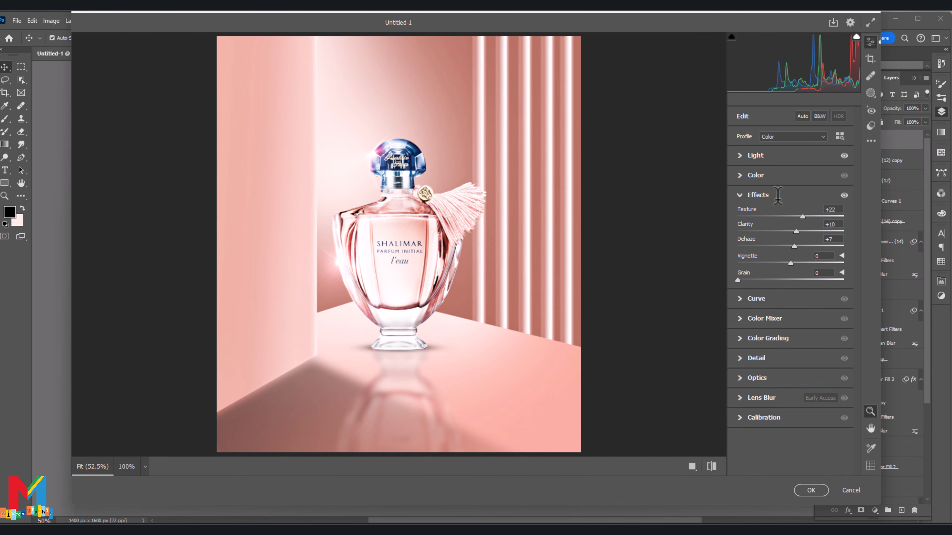
click(811, 490)
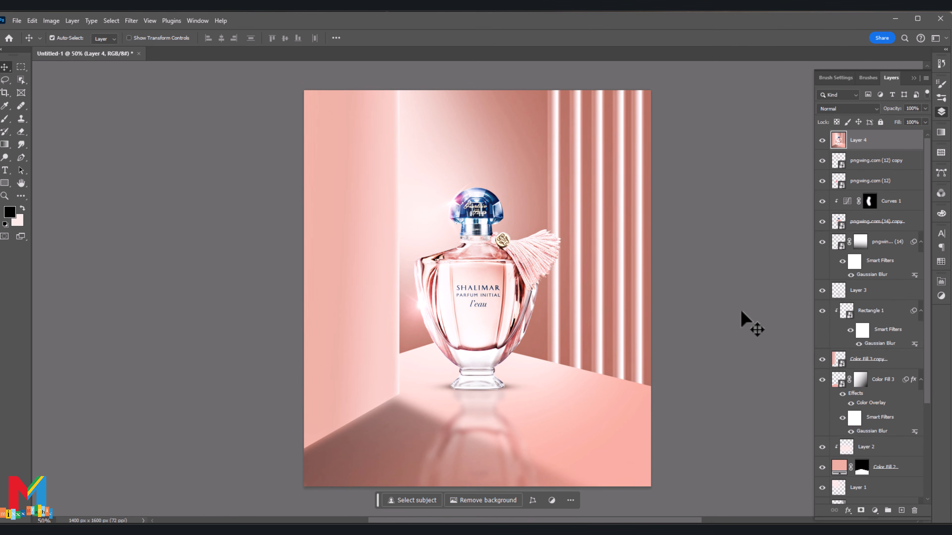